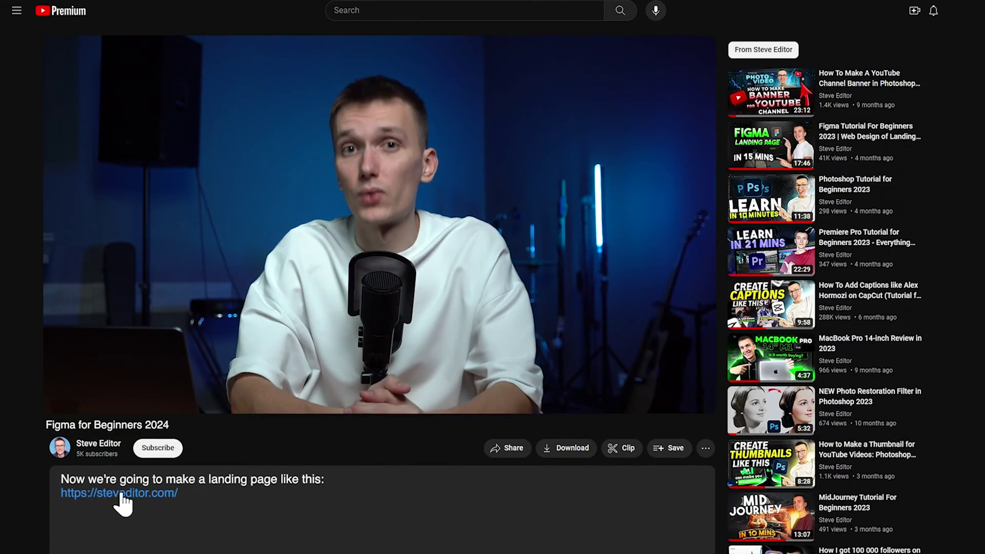
Open the example landing page linked in the video description.
click(114, 495)
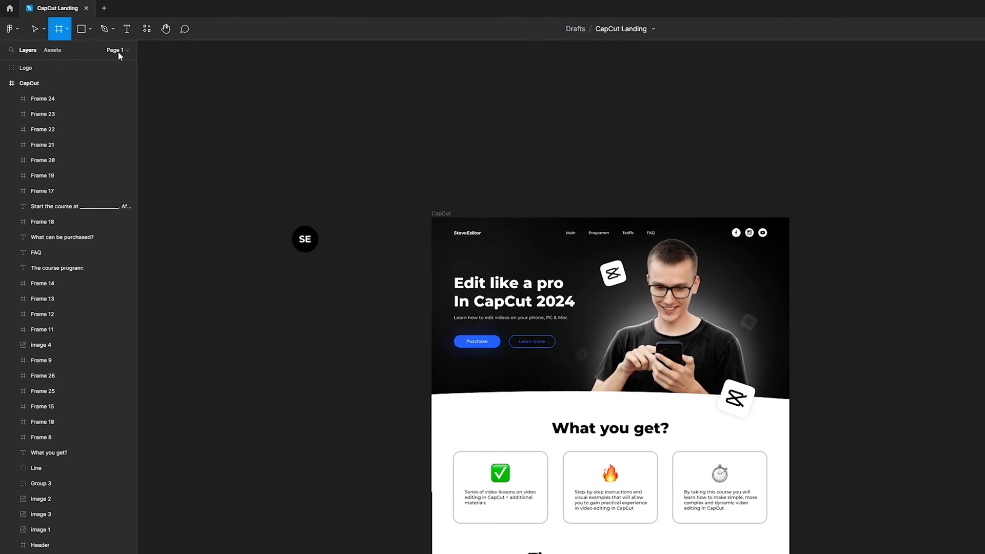
Create an empty frame 1920 wide beside the CapCut page and extend its height to about 5567.
scroll(331, 183, right, 10)
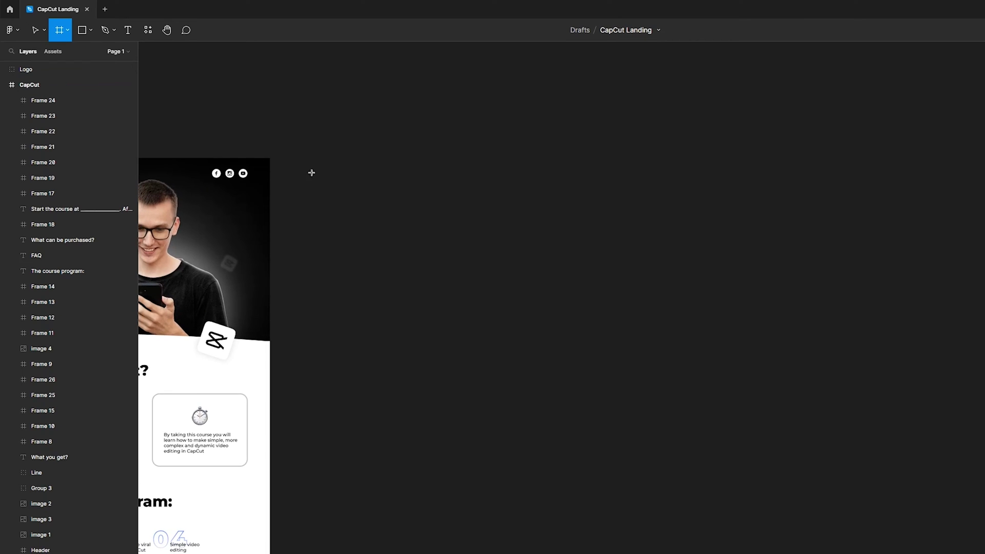
click(484, 233)
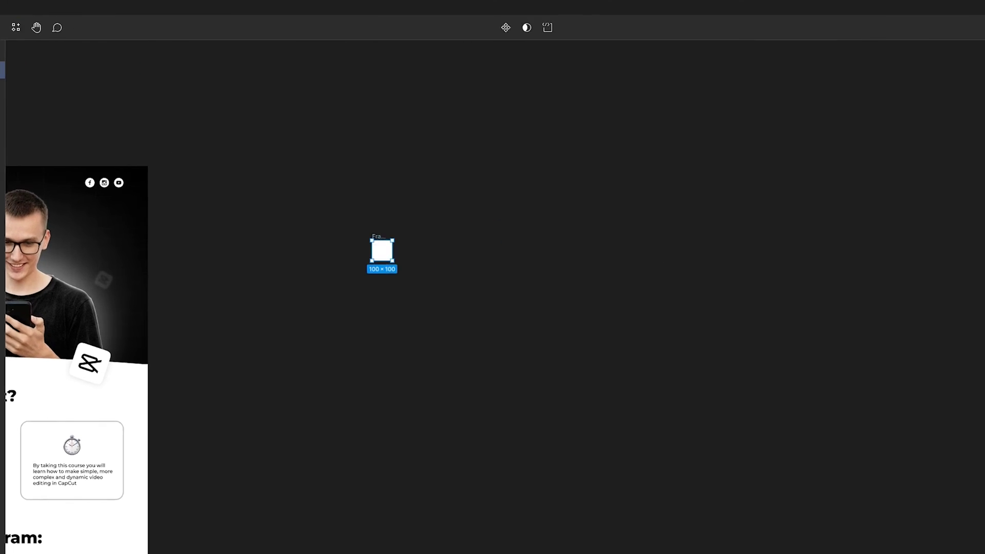
click(851, 155)
text(1920)
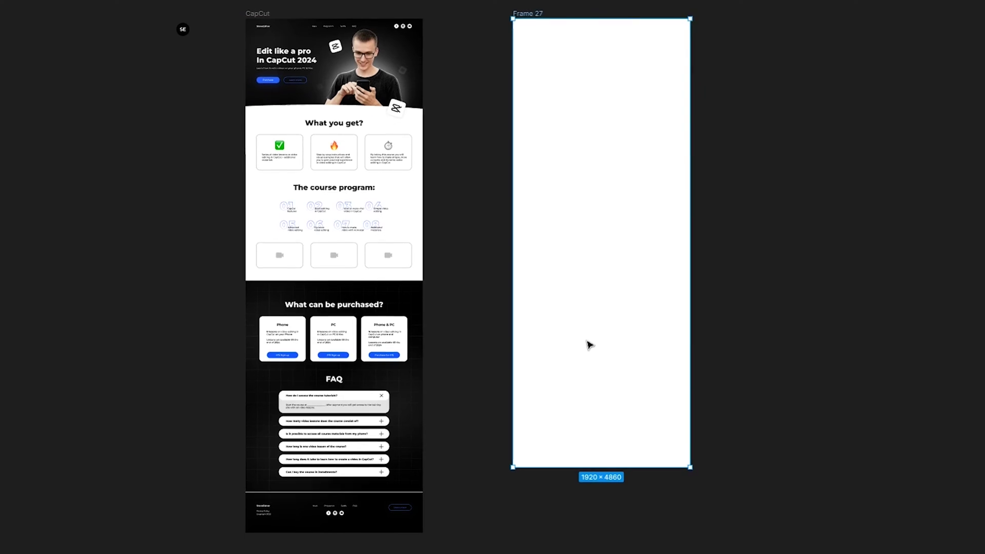
drag(574, 453, 574, 513)
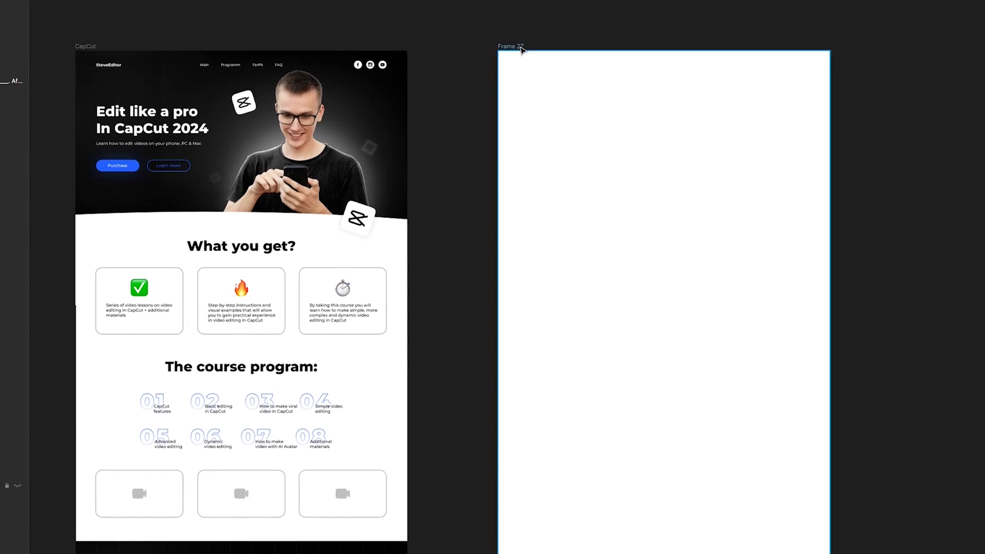
Rename the new frame Landing and change its fill to near-black.
double_click(517, 44)
text(Landing)
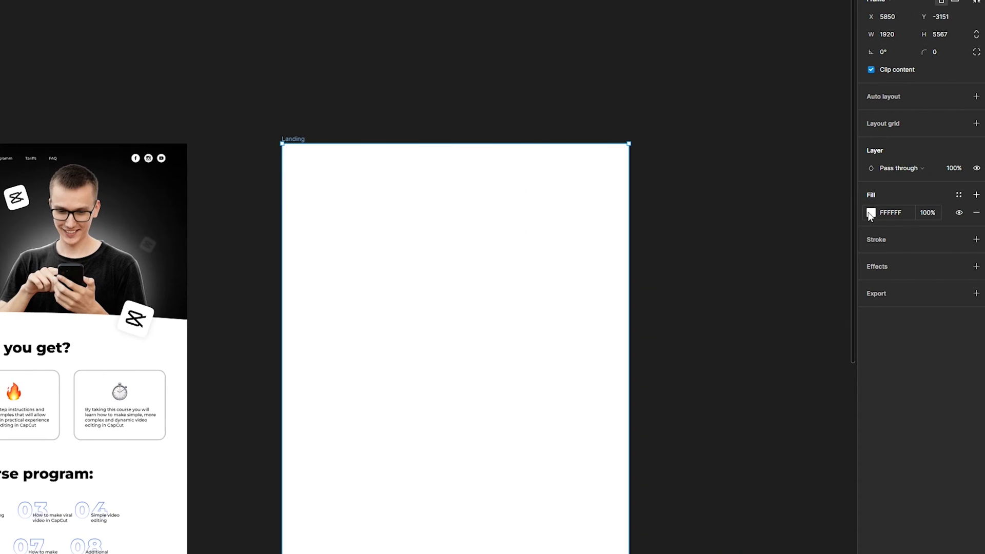
click(870, 212)
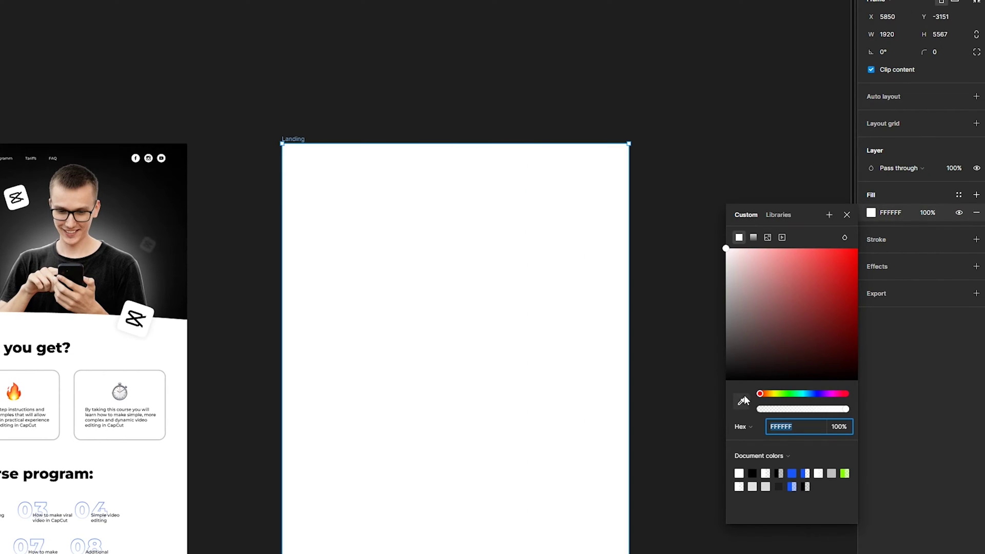
drag(730, 374, 718, 380)
click(671, 234)
scroll(232, 127, up, 2)
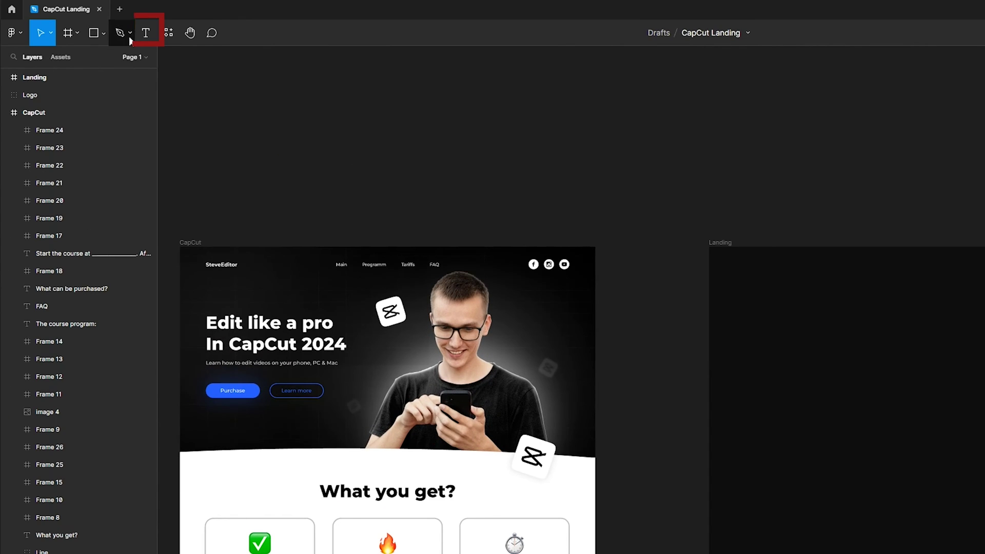
Add the two-line white heading "Edit like a pro in CapCut 2024" to the Landing frame in Montserrat Bold, size 82.
click(152, 37)
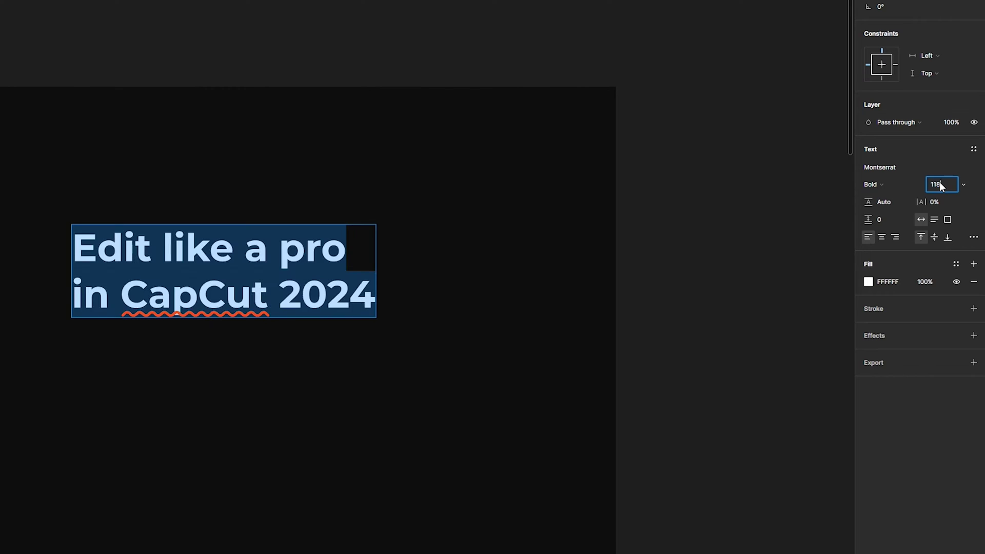
text(82)
key(Return)
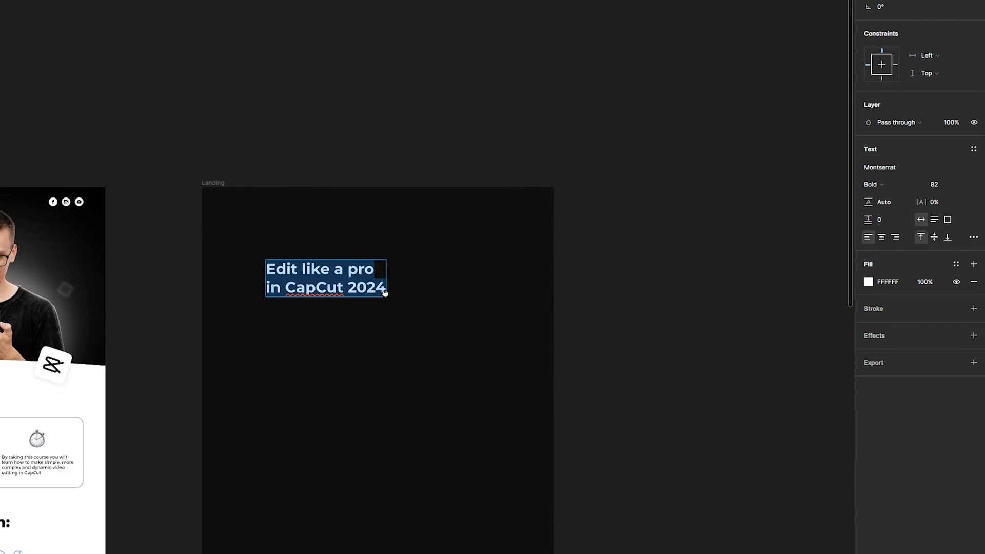
scroll(384, 294, up, 2)
key(Escape)
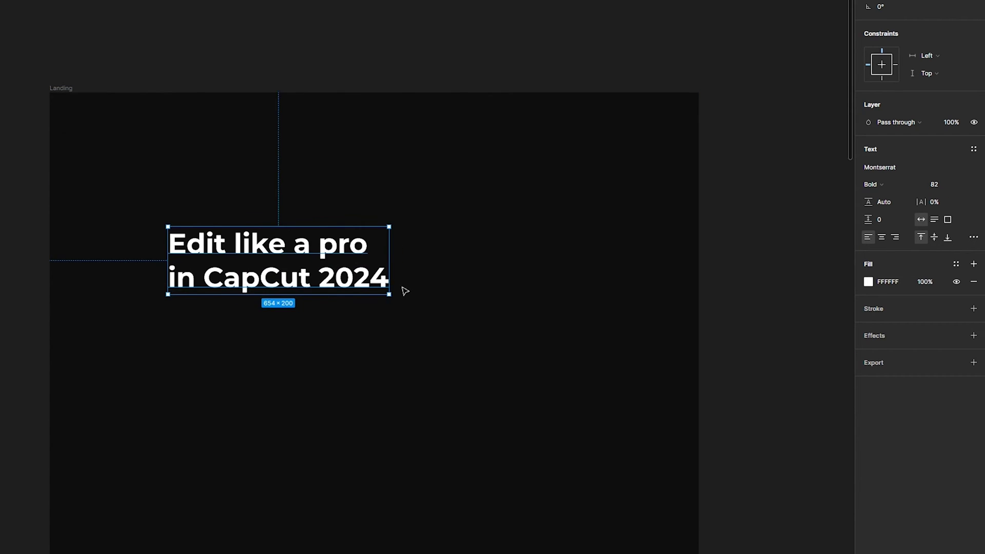
Move the heading toward the Landing frame's left edge, leaving a margin of 100.
drag(347, 280, 289, 274)
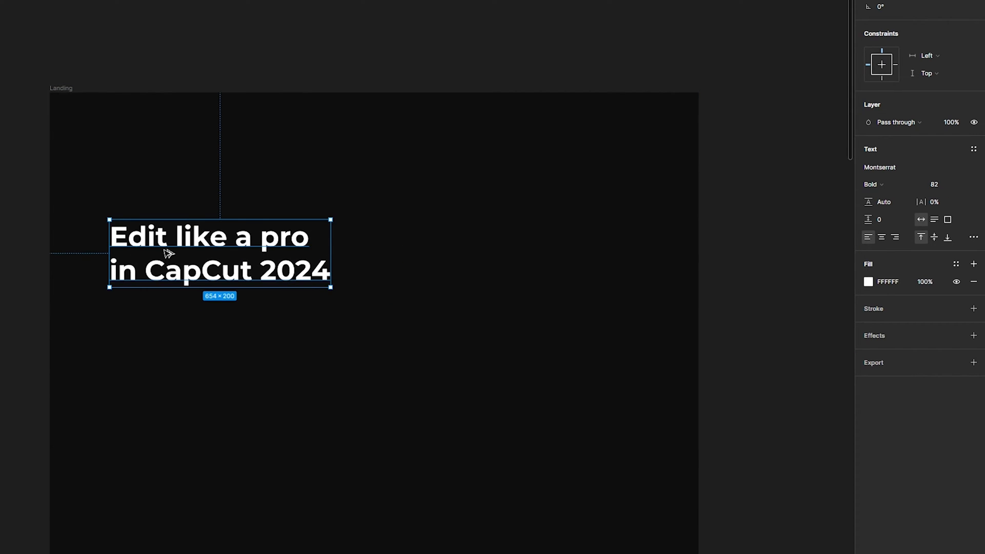
key(alt)
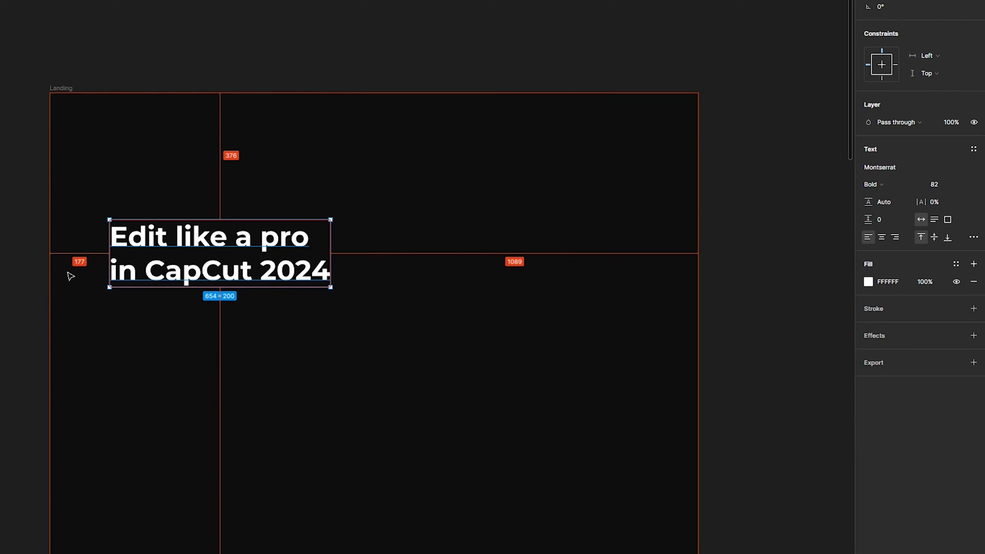
key(shift+Left)
key(shift+Left)
key(shift+Left)
key(shift+Left)
key(shift+Left)
key(shift+Left)
key(shift+Left)
key(shift+Left)
key(shift+Left)
key(shift+Left)
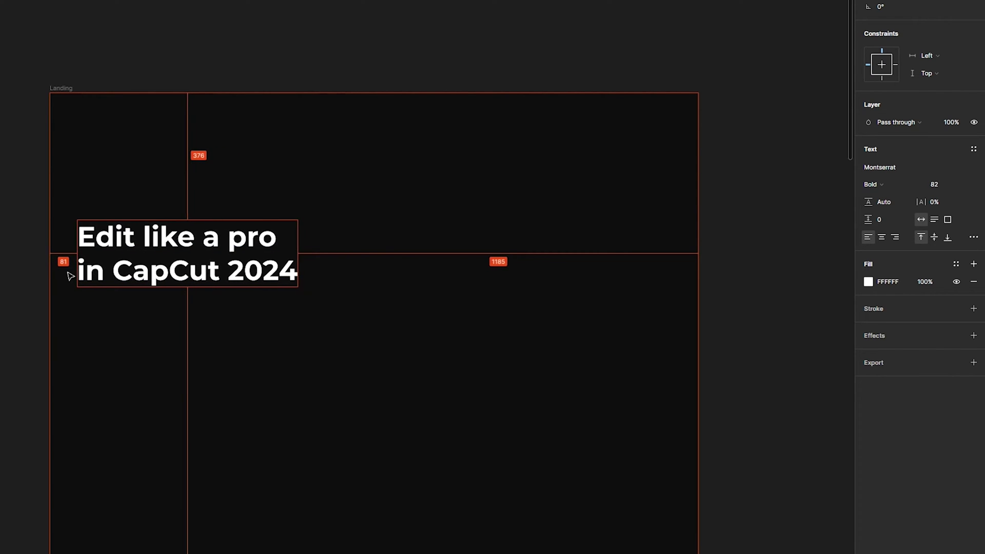
scroll(70, 276, down, 3)
scroll(188, 284, up, 4)
key(alt)
click(137, 296)
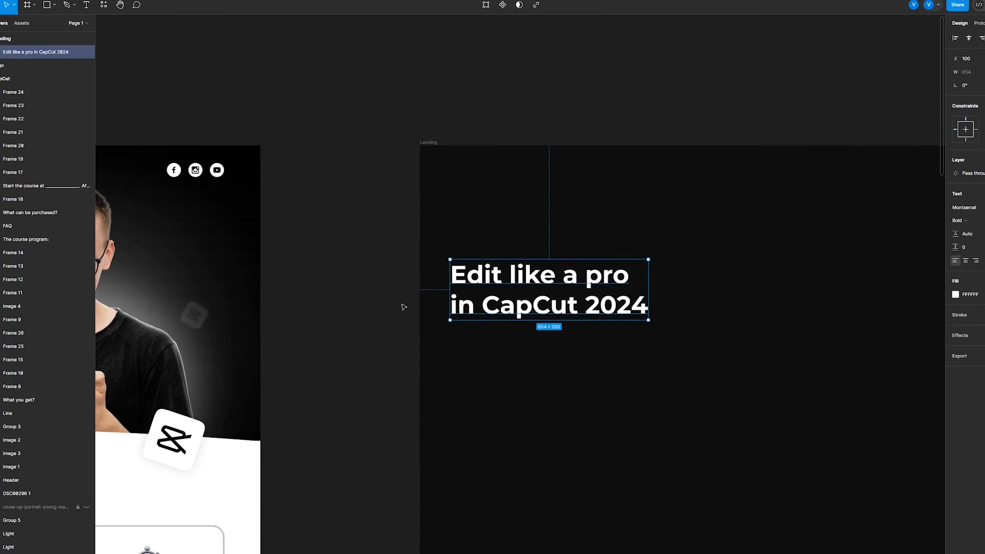
Nudge the heading 40 units to the right to widen its margin from the frame's left edge.
scroll(506, 312, down, 3)
scroll(500, 308, up, 4)
click(484, 285)
key(alt)
key(shift+Right)
key(shift+Right)
key(shift+Right)
key(shift+Right)
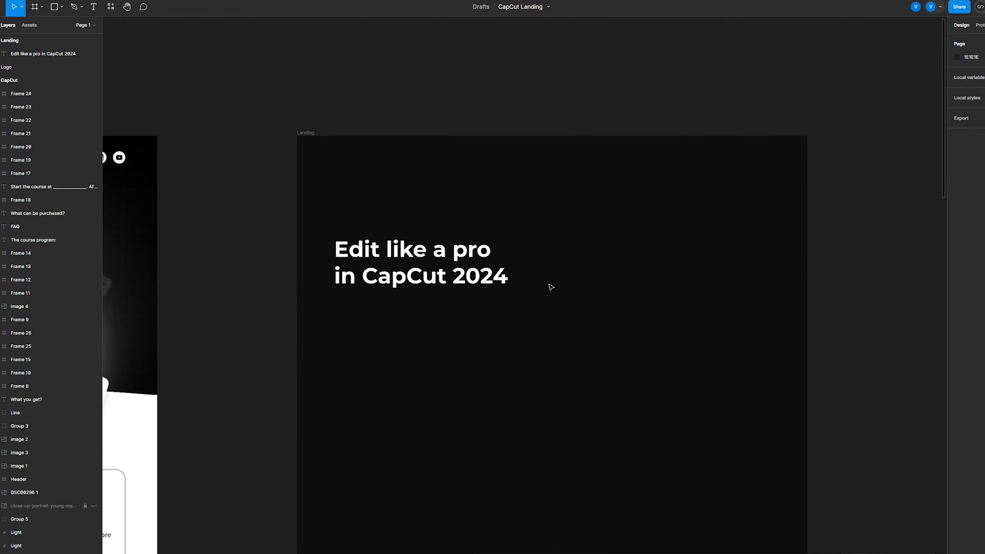
scroll(513, 287, down, 3)
drag(551, 287, 696, 274)
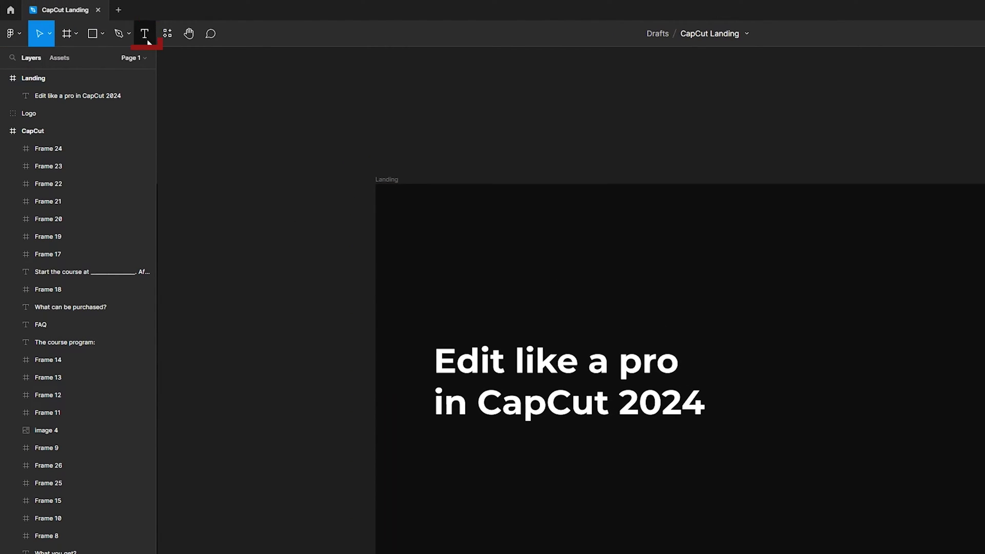
Add the subtitle "Learn how to edit videos on your phone, PC & Mac" in Montserrat Medium 24, left-aligned directly under the heading.
click(93, 7)
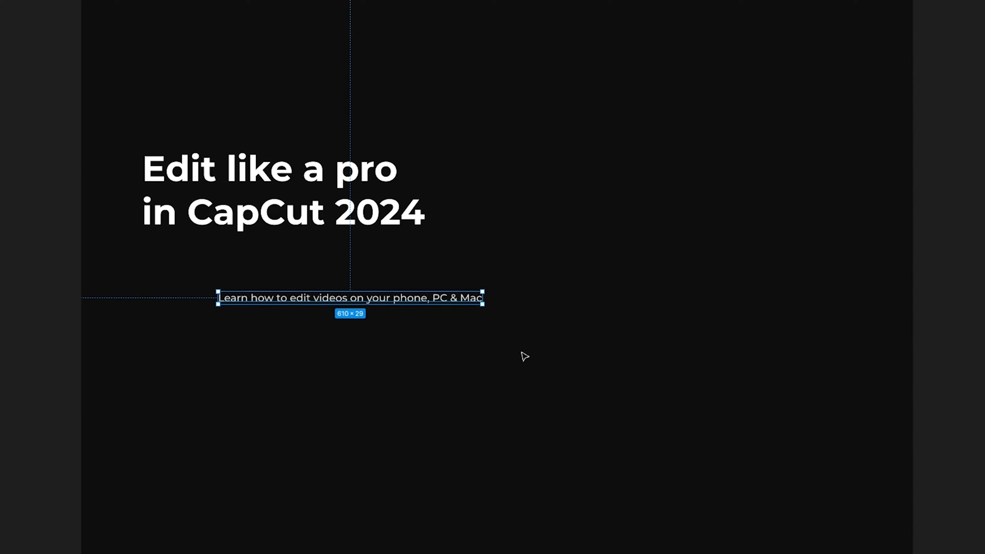
key(Return)
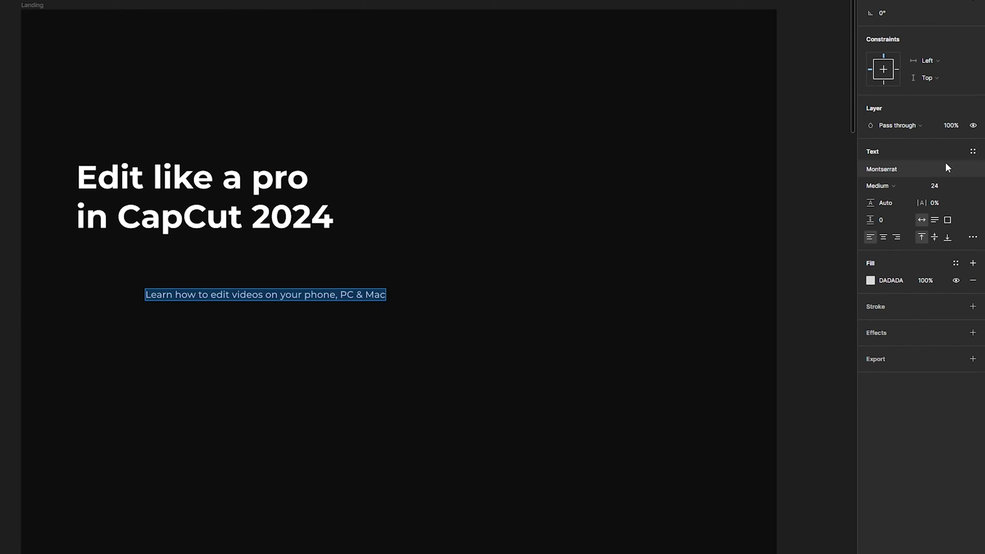
key(Escape)
drag(348, 300, 280, 254)
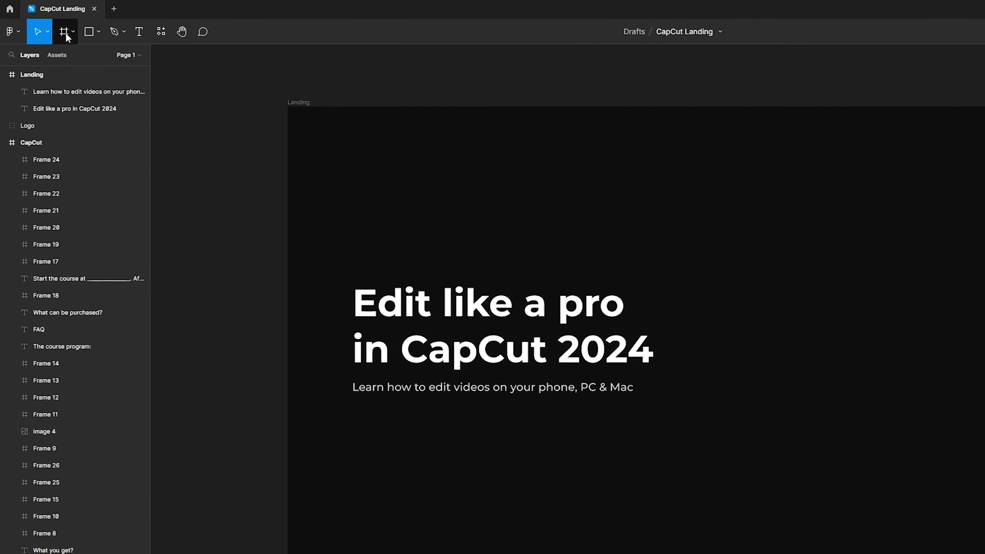
Create a 276 × 81 pill-shaped button frame filled with blue 1656FE, left-aligned below the subtitle.
click(65, 34)
click(394, 450)
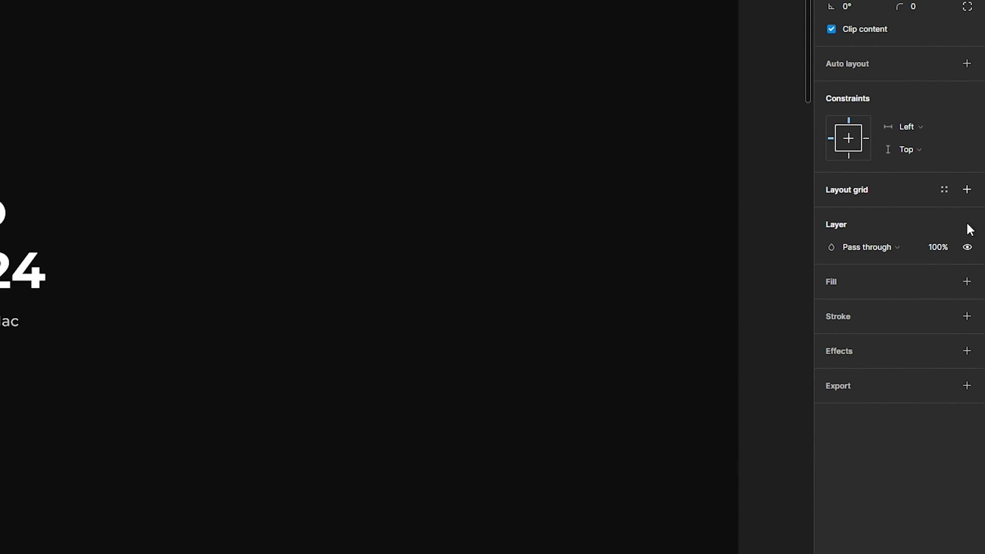
click(966, 281)
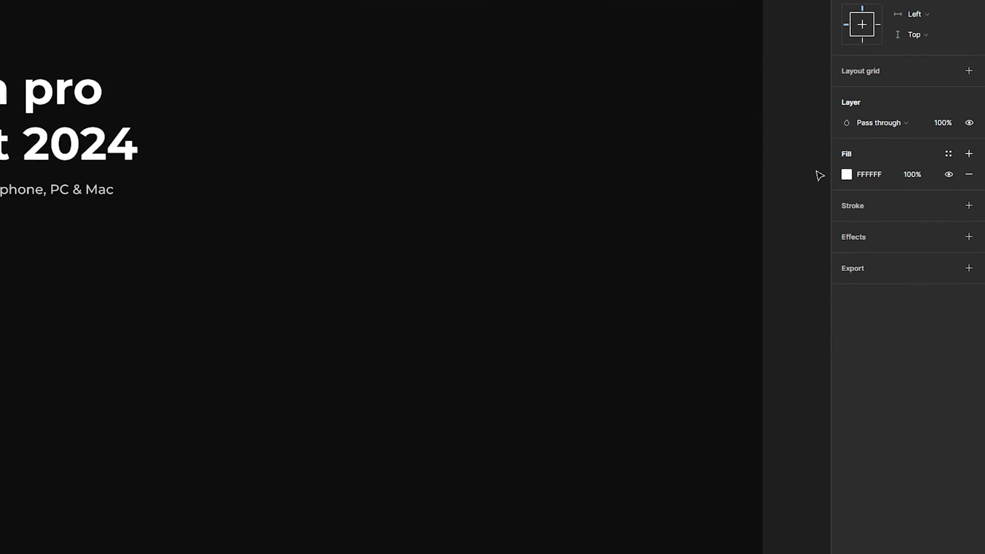
click(849, 177)
click(754, 477)
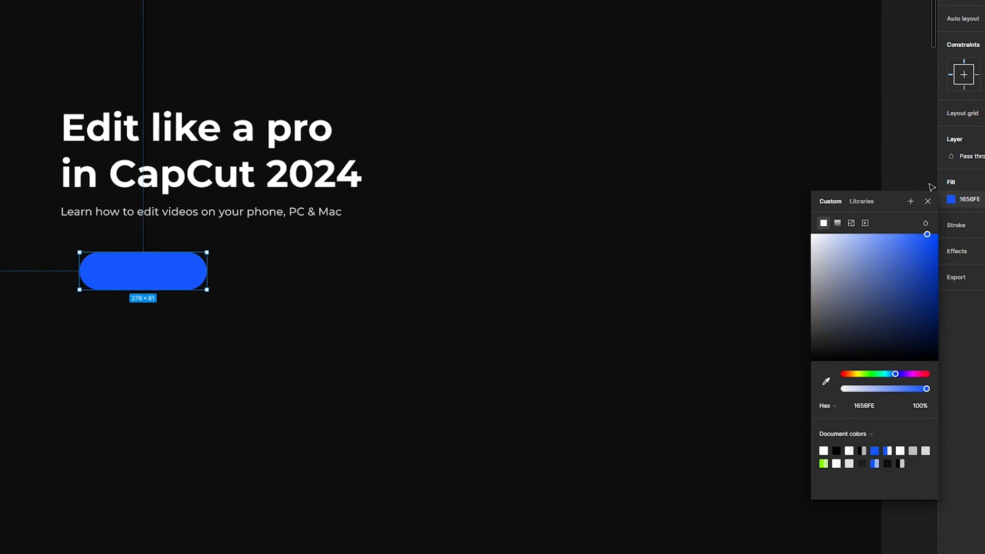
click(927, 202)
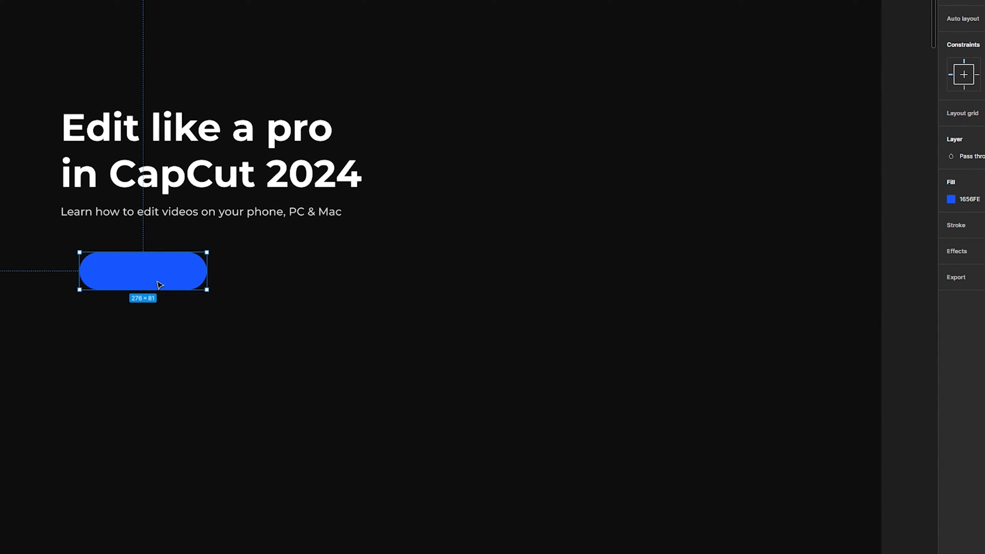
drag(160, 283, 143, 277)
scroll(269, 270, left, 3)
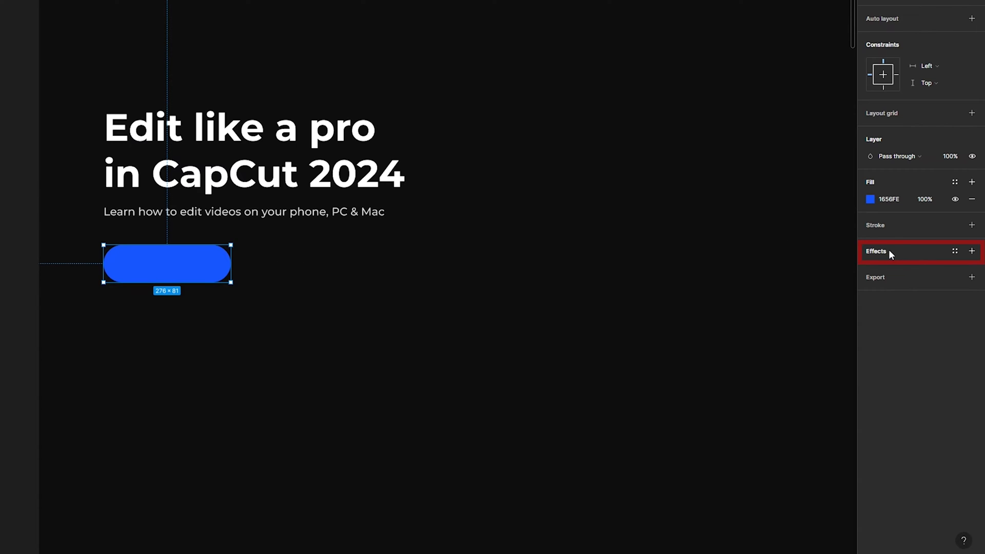
Add a drop shadow to the button in its own blue, with blur 35 and Y offset 0.
click(971, 251)
click(869, 267)
click(743, 328)
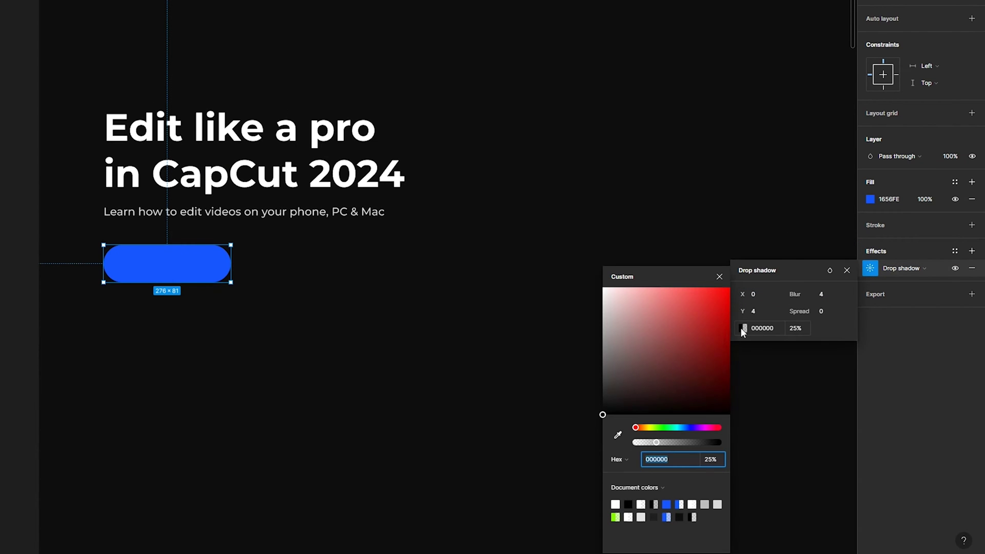
click(622, 434)
click(207, 265)
click(820, 295)
text(35)
key(Return)
click(761, 308)
text(0)
key(Return)
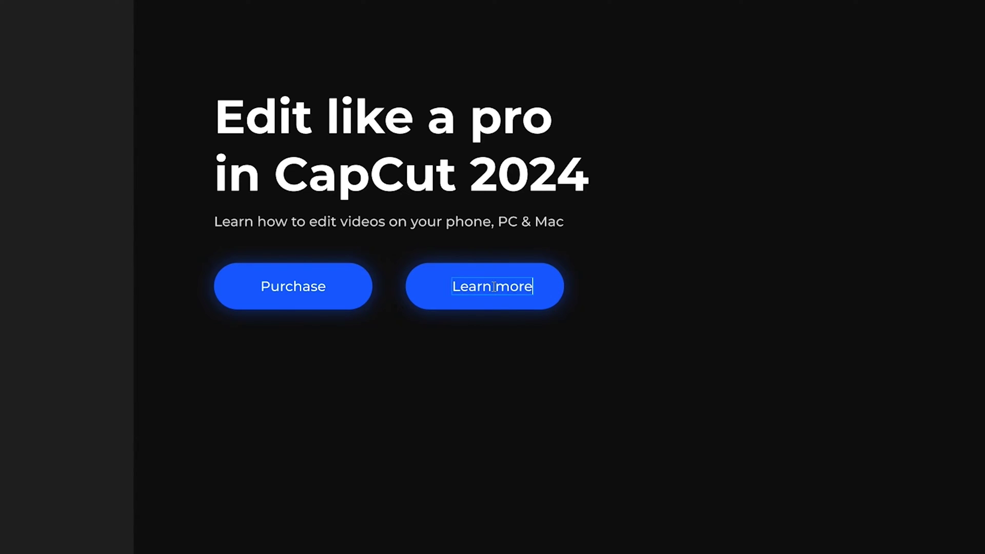
Finish the second button's "Learn more" label and remove that button's drop shadow and blue fill.
key(Escape)
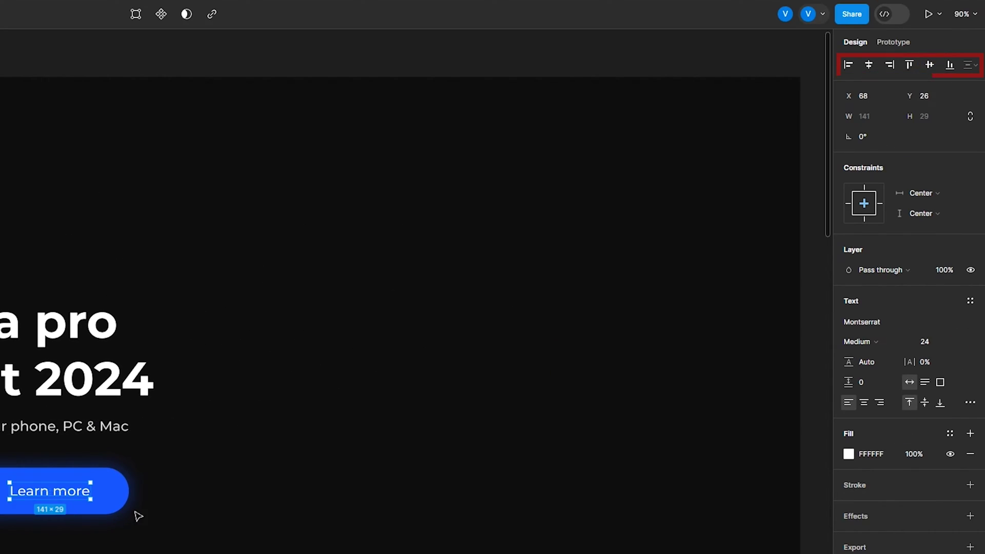
click(124, 506)
click(970, 348)
click(971, 271)
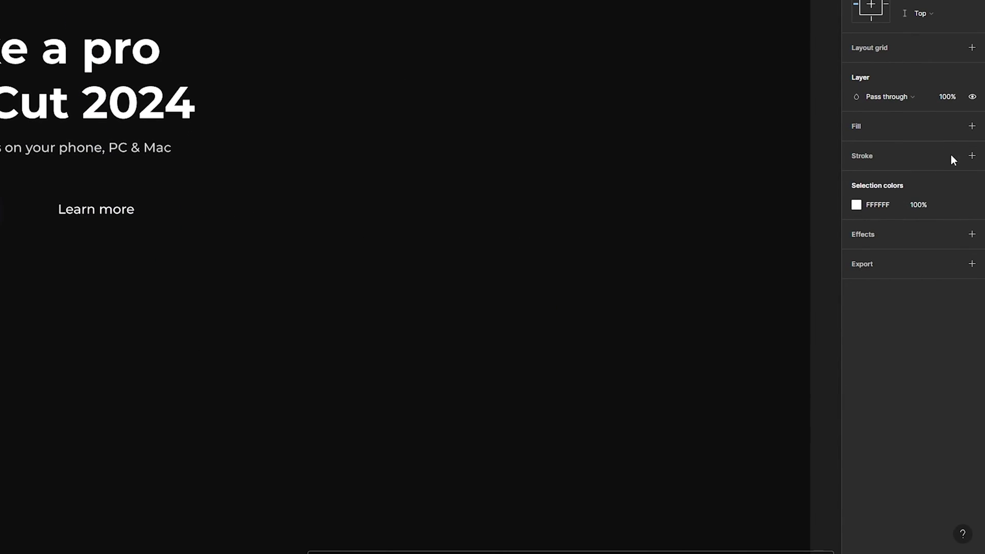
Give the Learn more button an outside stroke in blue 1656FE with a thickness of 3.
click(971, 173)
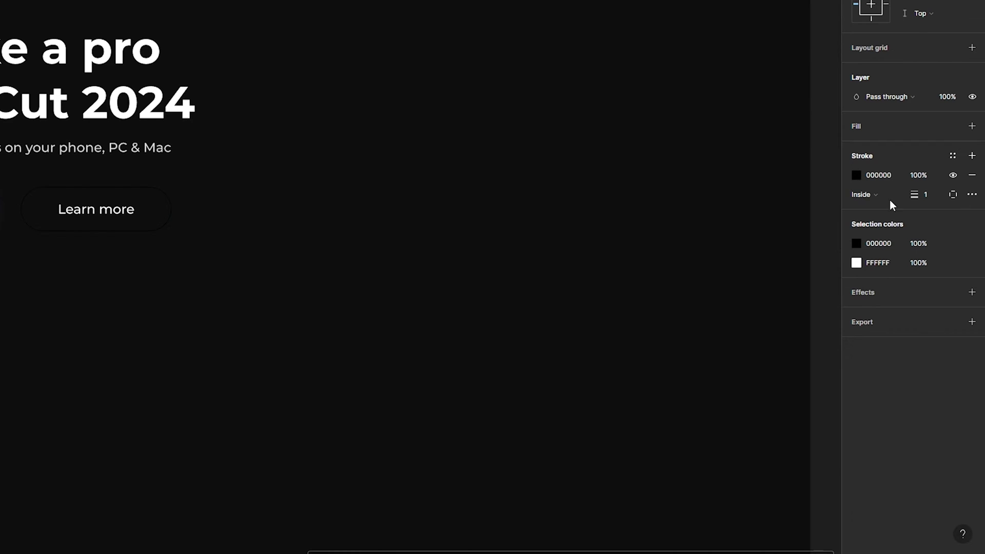
click(854, 176)
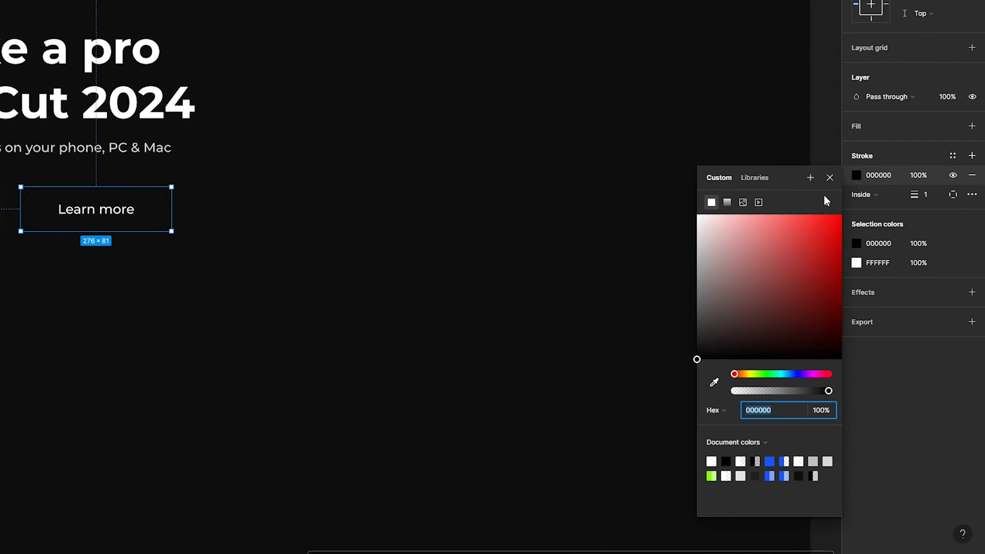
click(769, 461)
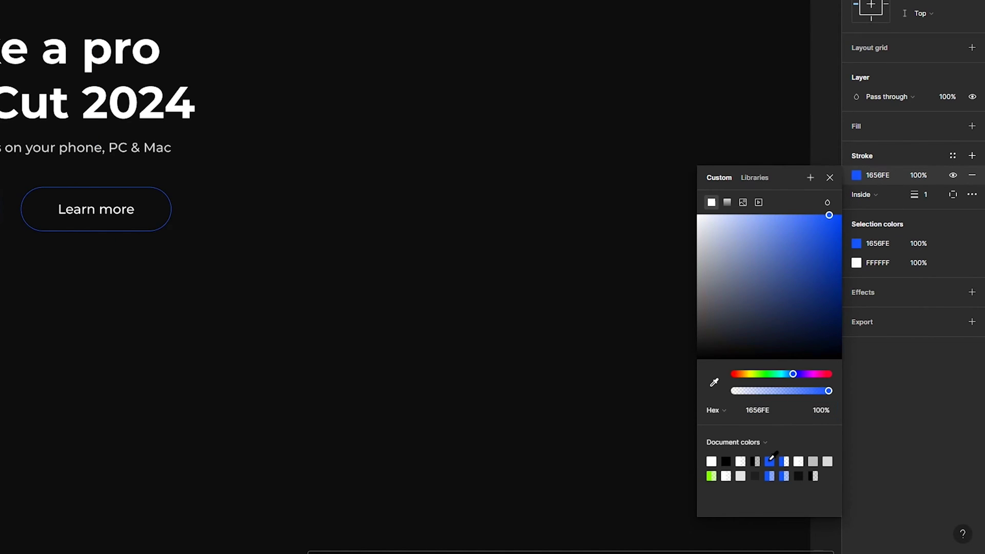
click(856, 176)
click(864, 195)
click(865, 209)
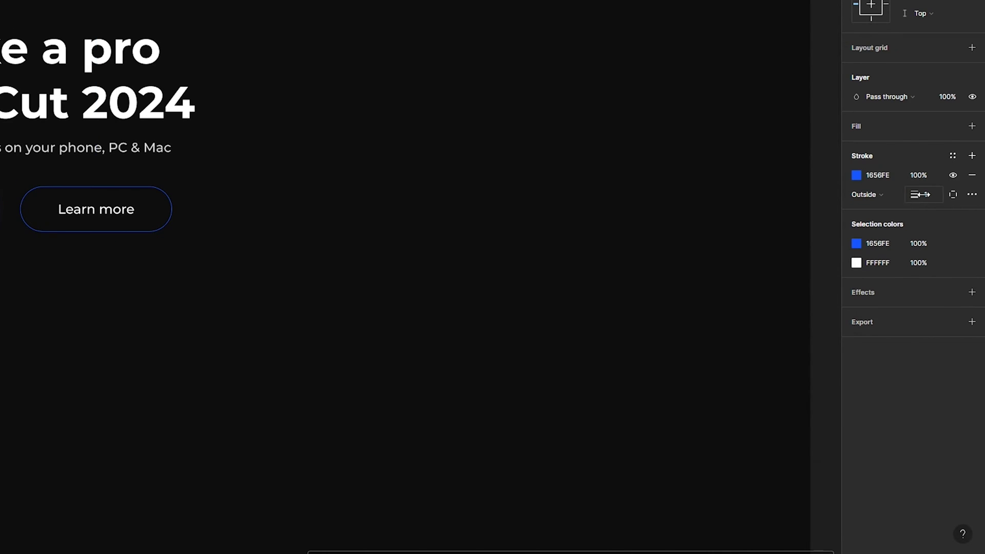
click(929, 195)
text(3)
key(Return)
click(454, 294)
Change the Learn more label's text colour to the same blue as the button's outline.
double_click(92, 206)
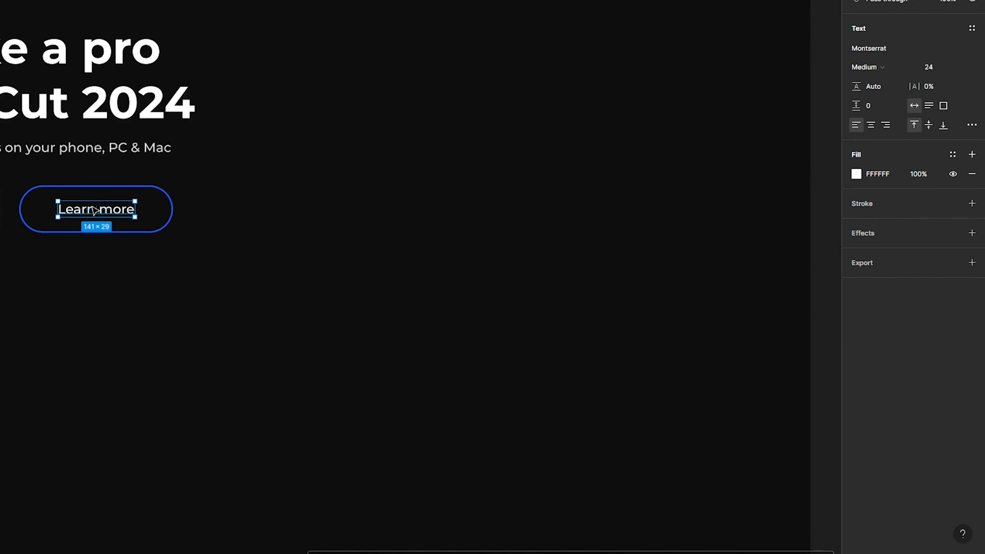
click(852, 175)
click(172, 209)
click(371, 189)
drag(347, 185, 328, 280)
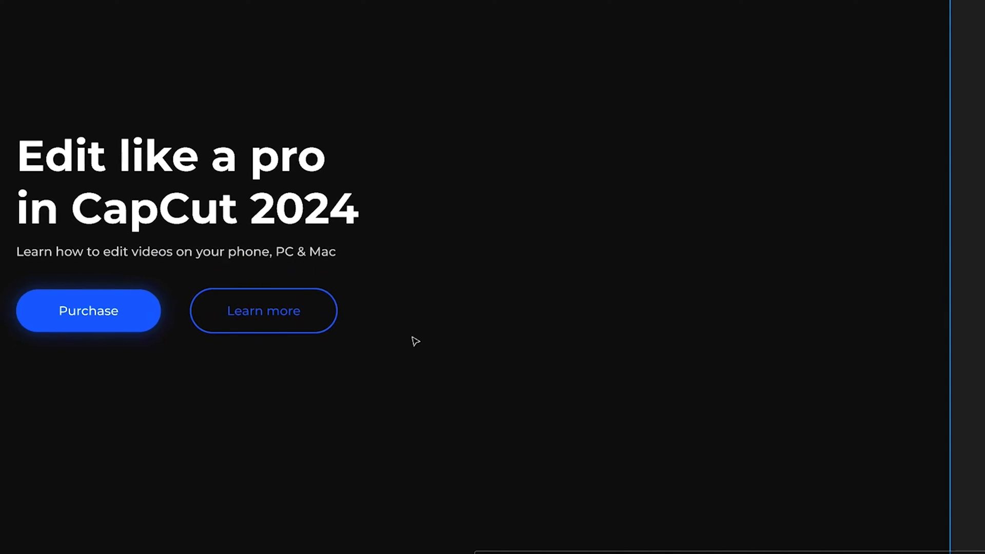
Add the logo text "SteveEditor" above the hero heading and set its weight to SemiBold.
click(10, 321)
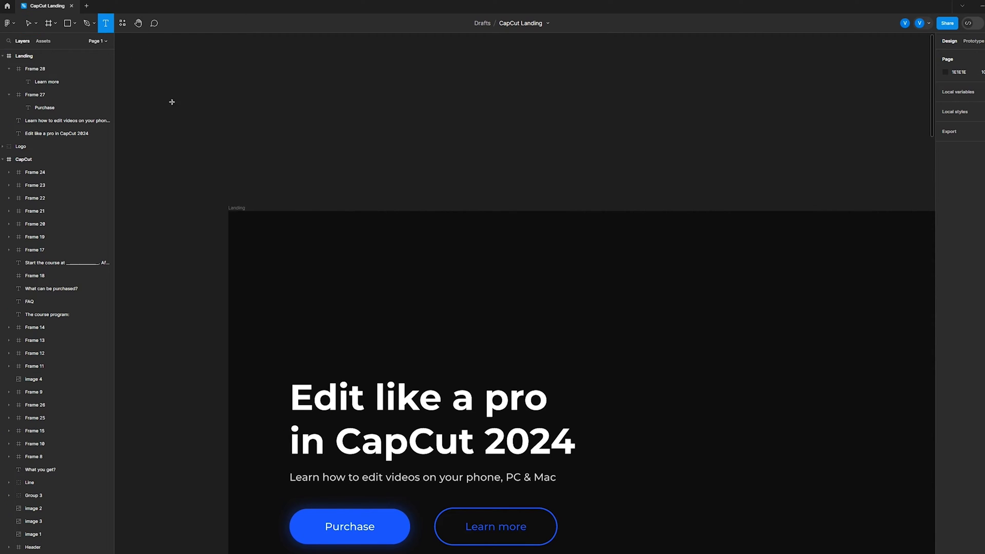
click(314, 285)
text(SteveEditor)
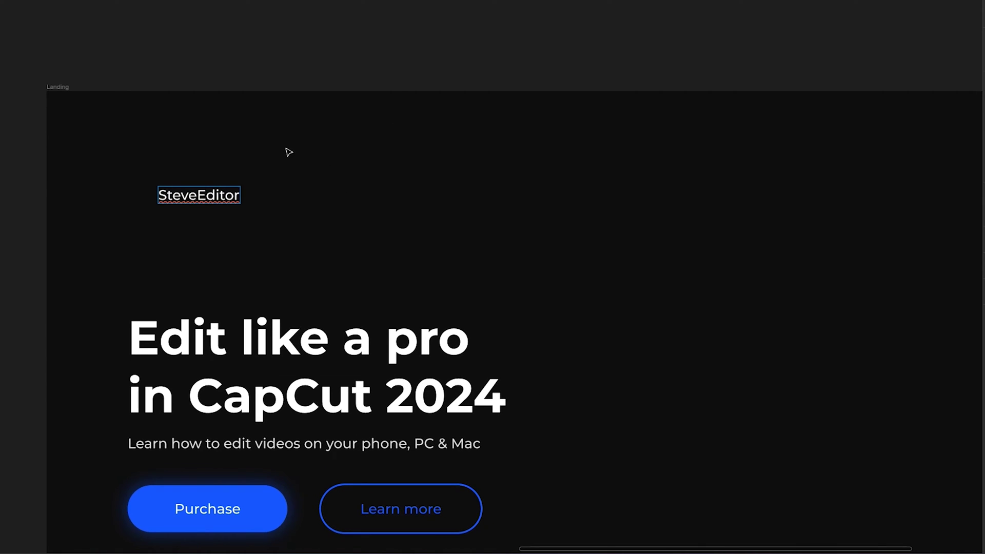
key(ctrl+a)
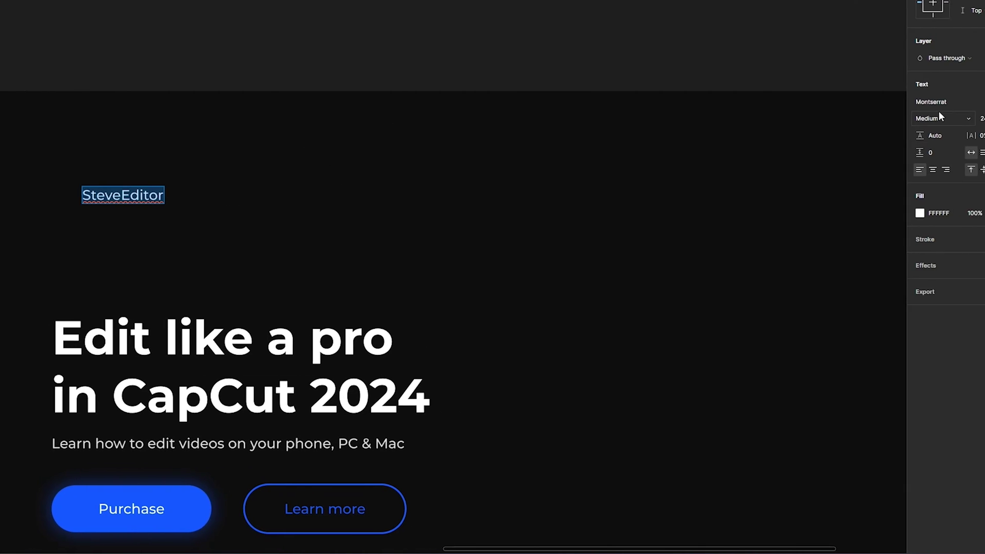
click(925, 118)
click(903, 135)
double_click(81, 195)
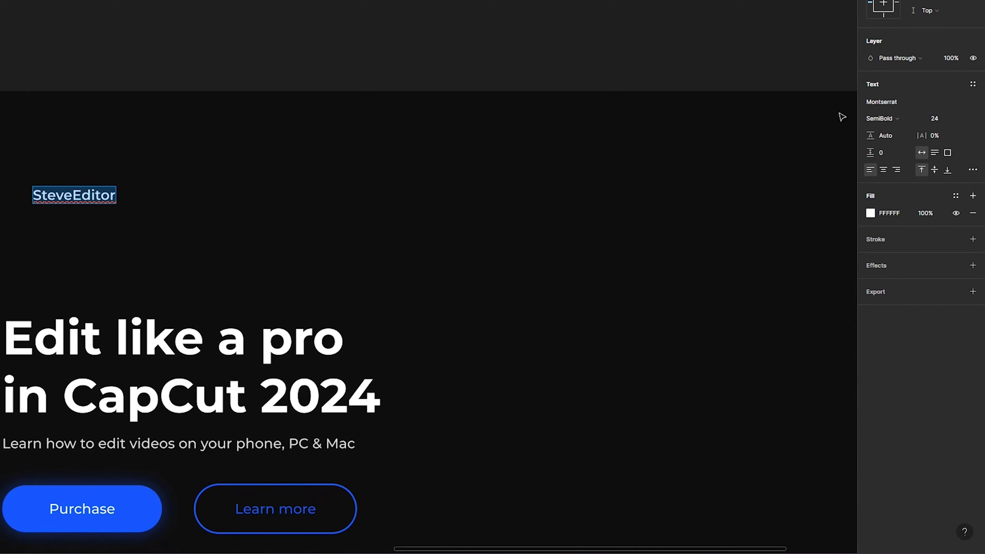
key(Escape)
Move the logo text in line with the heading's left edge, 80 px below the frame's top and 140 px from its side.
drag(92, 201, 115, 152)
key(alt)
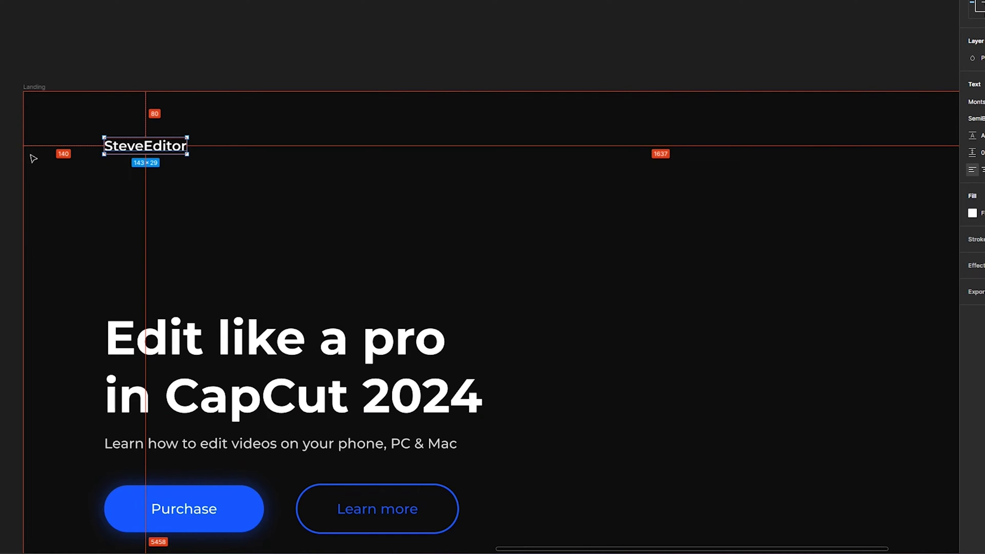
click(373, 191)
Examine the header's navigation links and social icons in the finished CapCut design.
drag(401, 188, 155, 165)
scroll(186, 167, down, 3)
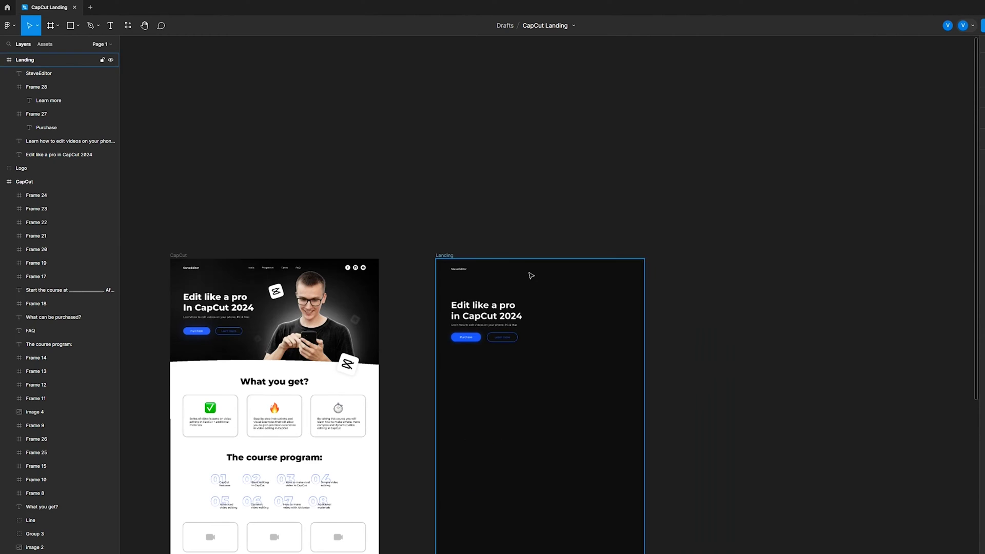
scroll(534, 276, up, 5)
scroll(544, 277, left, 4)
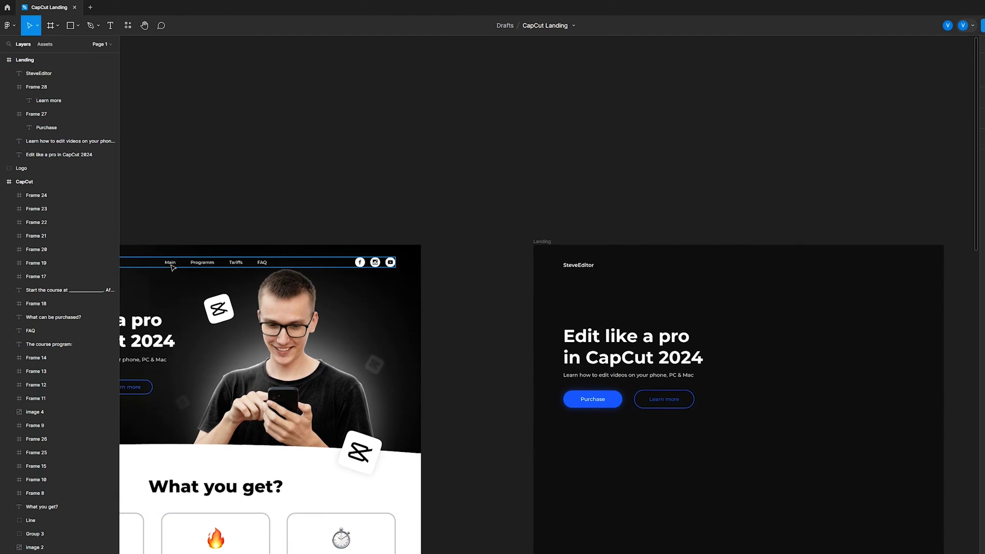
scroll(390, 278, left, 5)
scroll(397, 277, up, 3)
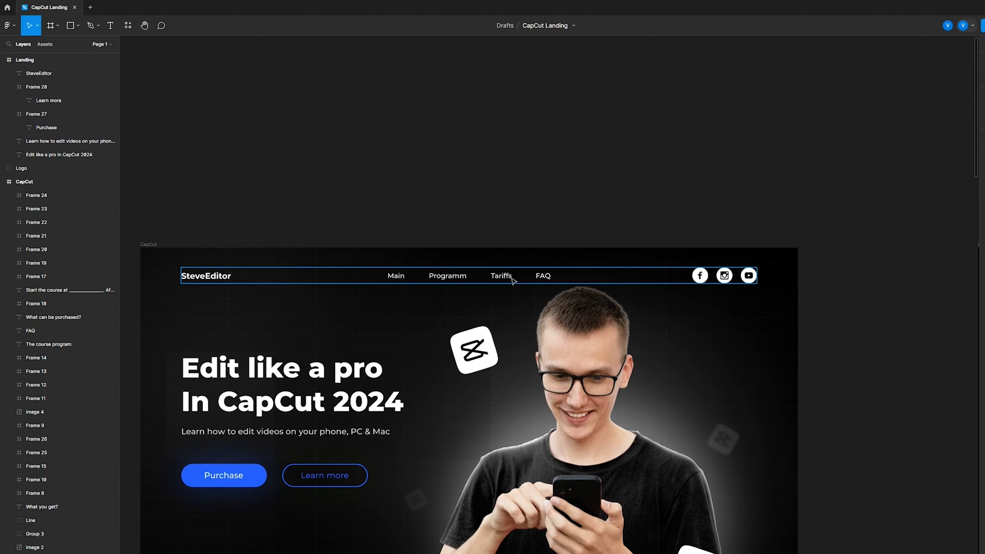
drag(589, 287, 223, 265)
drag(954, 282, 524, 269)
Put the Main, Program, Tarrifs and FAQ labels in an auto layout with a wider gap and move the row to the header's middle.
scroll(377, 224, up, 4)
drag(355, 222, 367, 227)
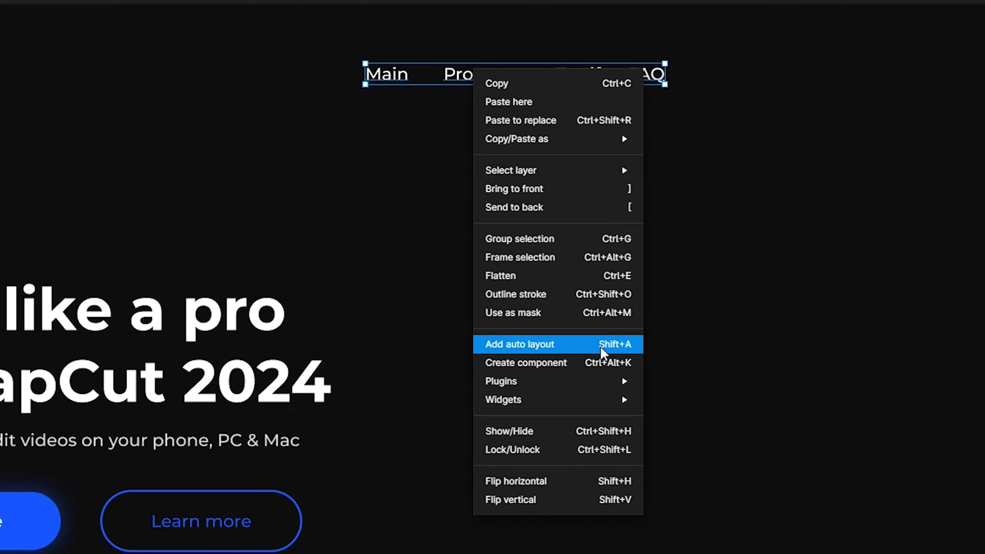
click(601, 345)
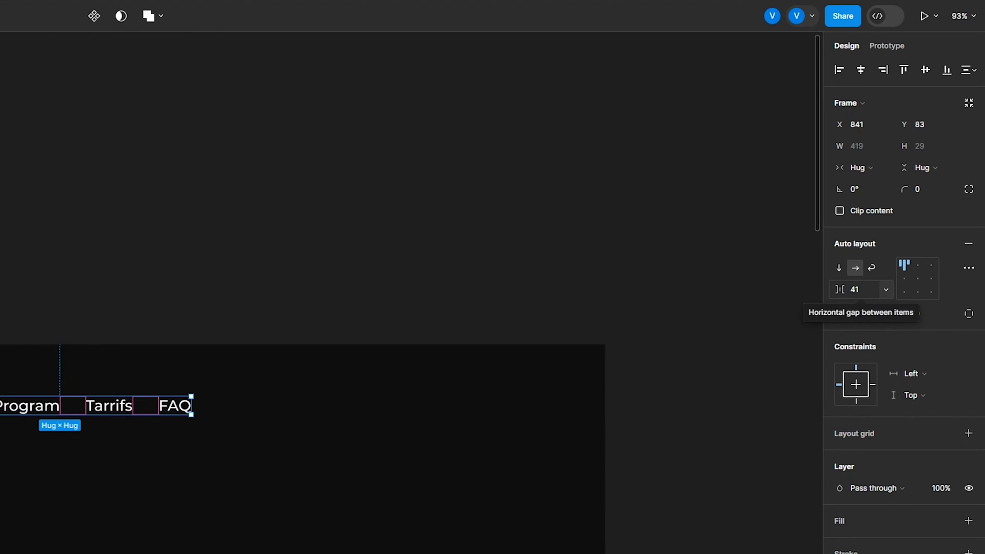
drag(840, 289, 919, 289)
drag(172, 406, 58, 408)
drag(478, 141, 478, 138)
Open the Iconify plugin and search its icons for Instagram.
scroll(479, 154, down, 2)
drag(558, 159, 646, 180)
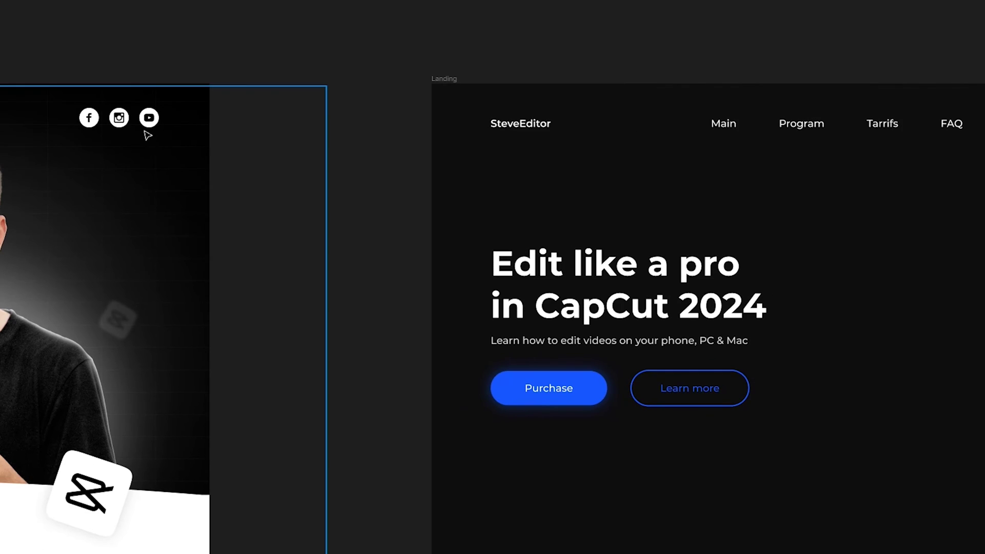
drag(894, 147, 520, 119)
scroll(594, 143, up, 2)
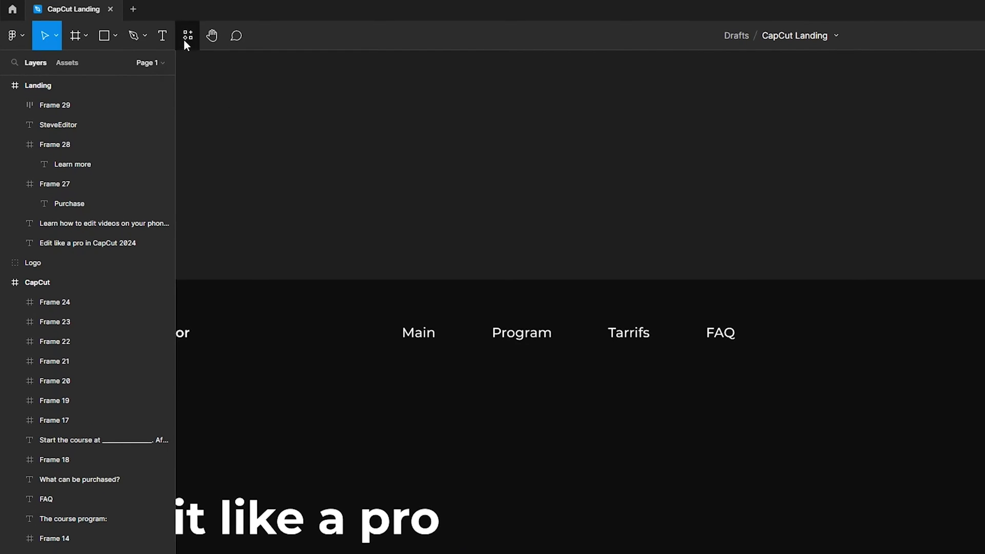
click(186, 37)
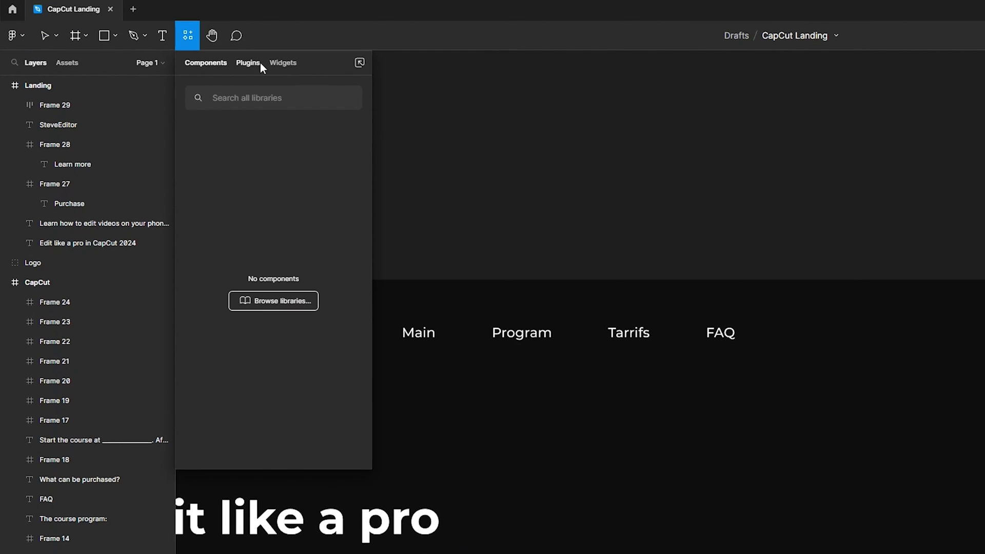
click(248, 62)
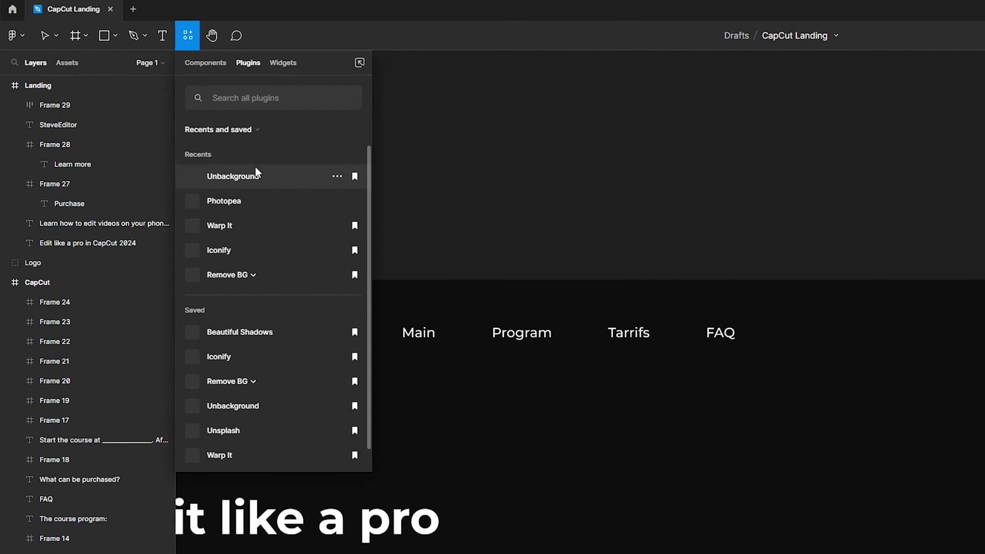
click(245, 247)
text(Ins)
text(tagram)
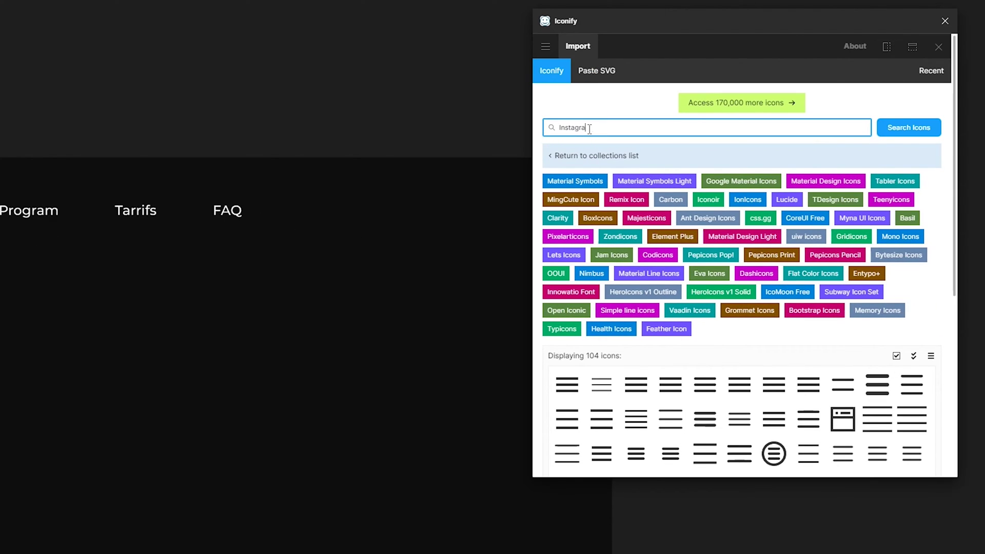
key(Return)
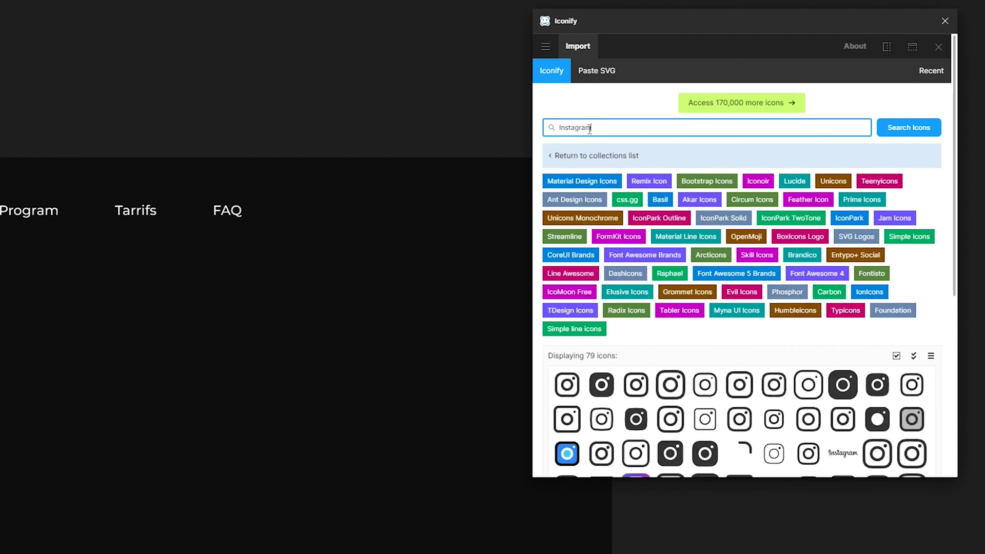
Choose an Instagram icon from the search results and import it into the design.
scroll(670, 359, down, 3)
click(749, 433)
click(670, 330)
Combine the three social icons in an auto layout and place it in the header, about 140 px from the frame's right edge.
scroll(700, 448, down, 2)
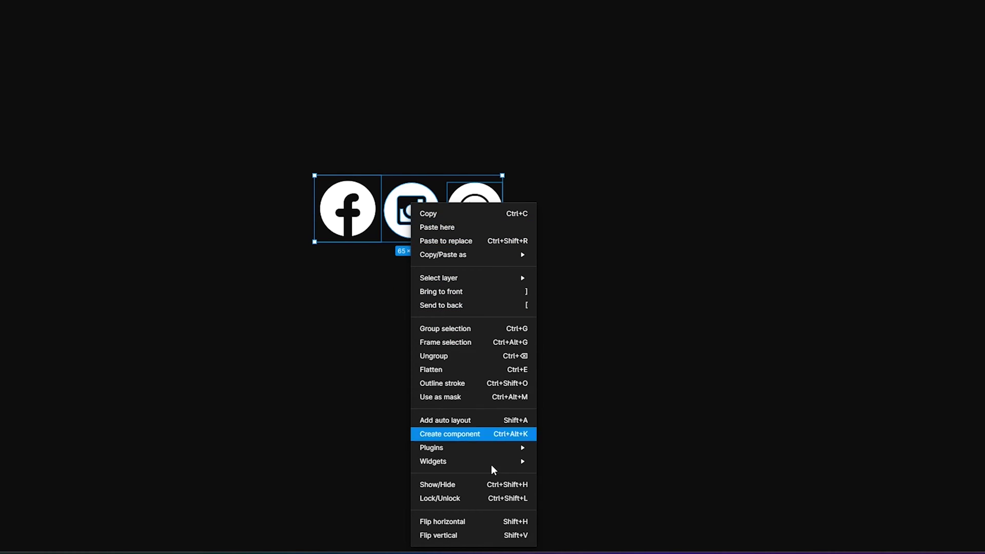
click(453, 419)
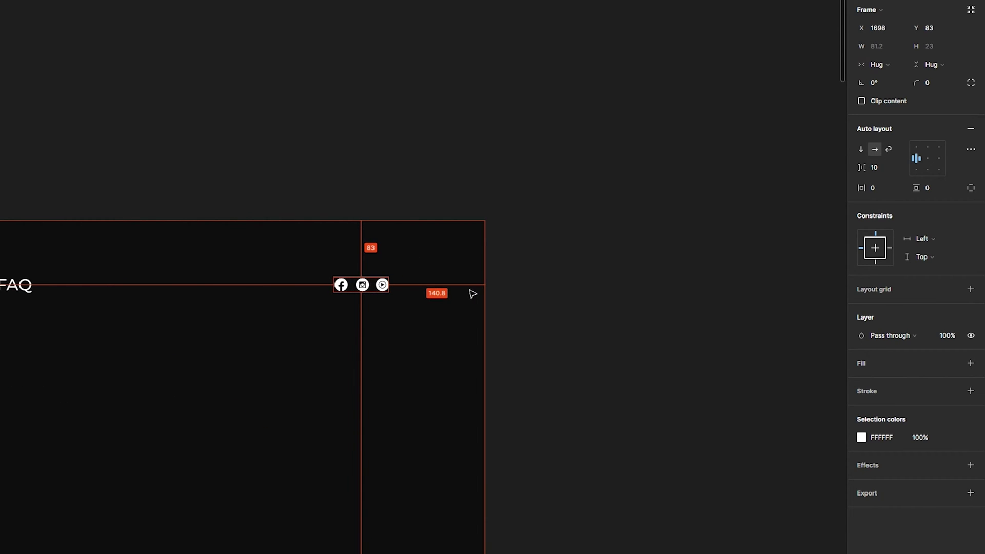
drag(395, 315, 399, 315)
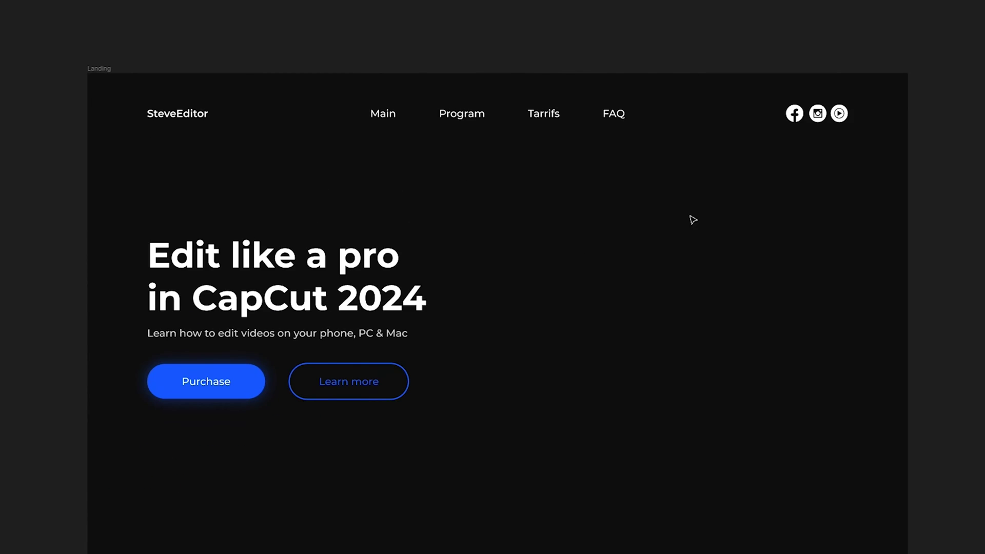
Place the cut-out photo of the man with the phone in the Landing hero's right half, at 1877 × 1251.
scroll(780, 178, down, 6)
scroll(350, 211, up, 2)
drag(667, 239, 305, 209)
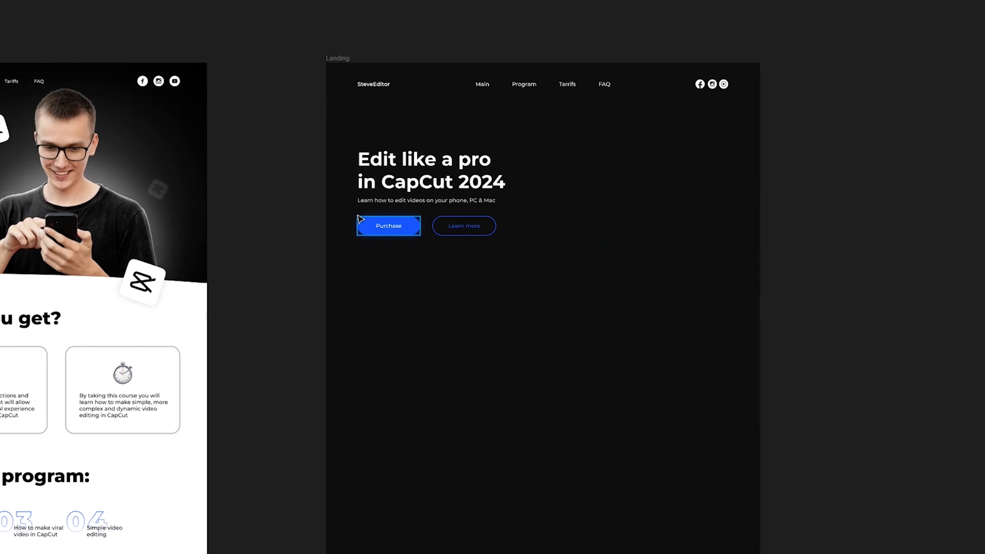
drag(106, 221, 666, 225)
scroll(551, 206, up, 2)
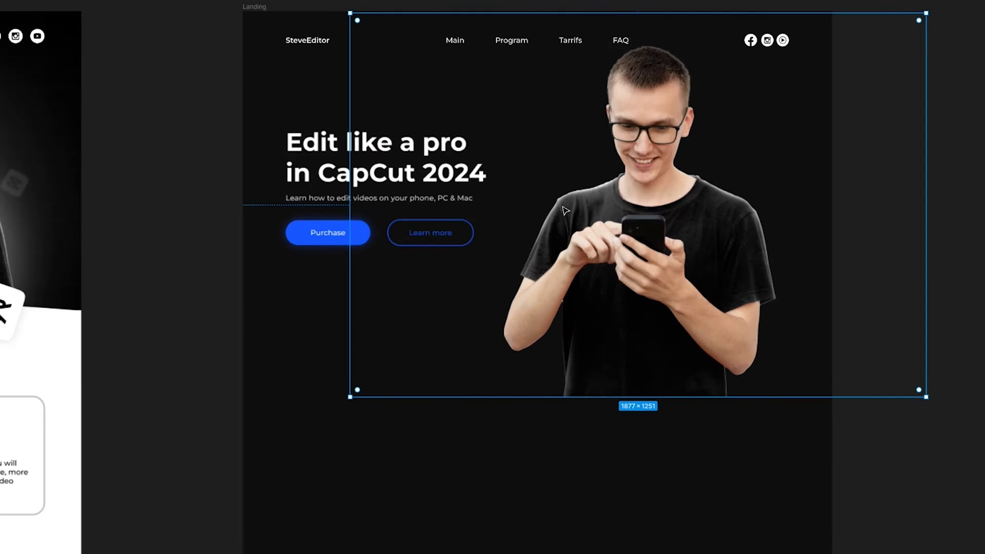
Copy the tilted CapCut icon from the finished design into the Landing hero, beside the man's head.
scroll(556, 201, down, 3)
scroll(609, 200, up, 1)
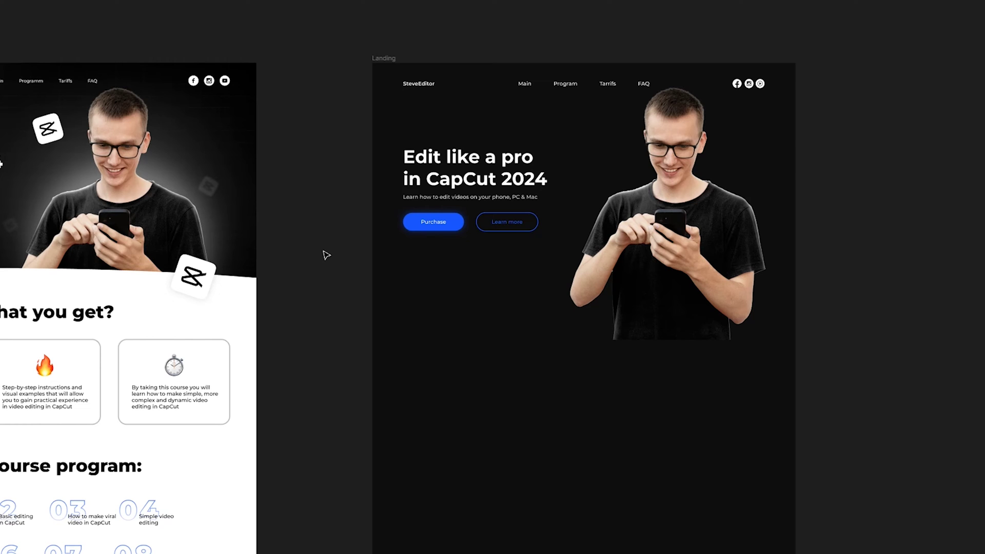
click(209, 278)
click(237, 138)
drag(237, 138, 776, 164)
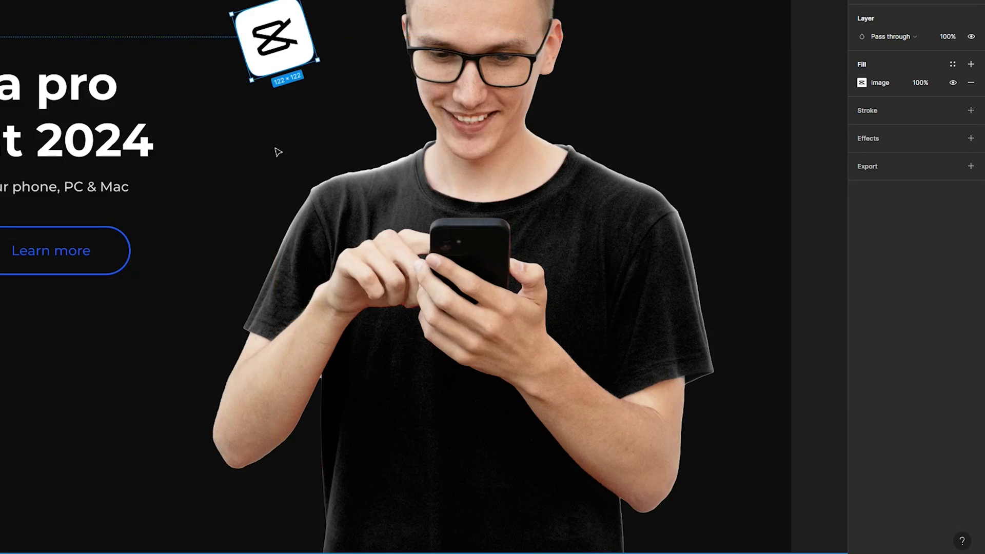
Place a smaller rotated CapCut icon, about 59 × 59, beside the Learn more button and give it a blur of 10.
scroll(277, 149, down, 4)
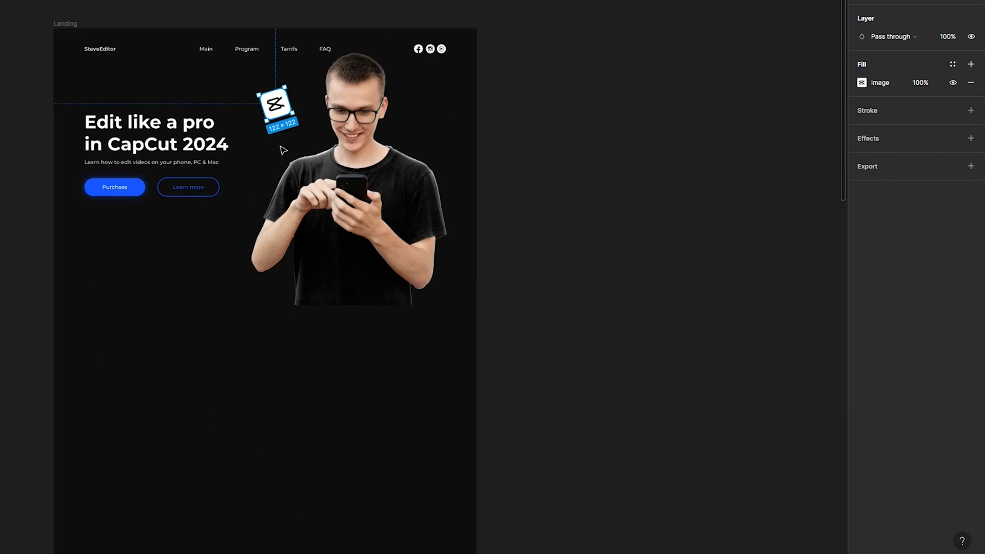
scroll(297, 137, up, 2)
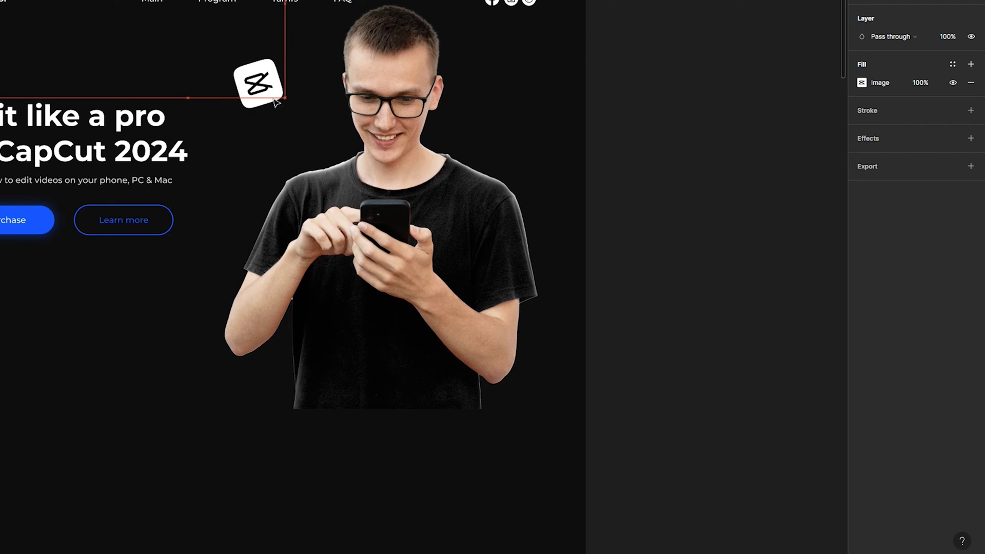
drag(263, 95, 203, 294)
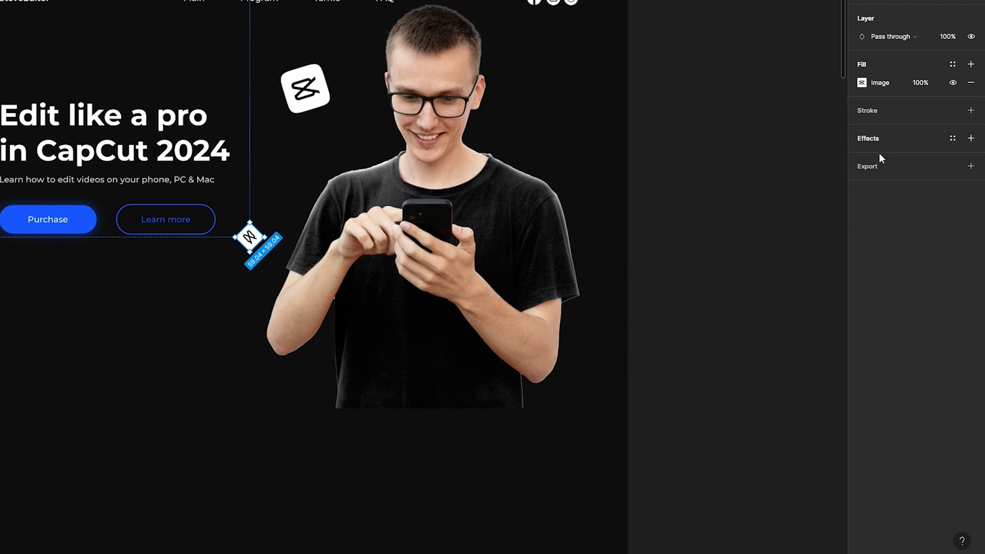
click(904, 169)
click(861, 157)
text(10)
key(Return)
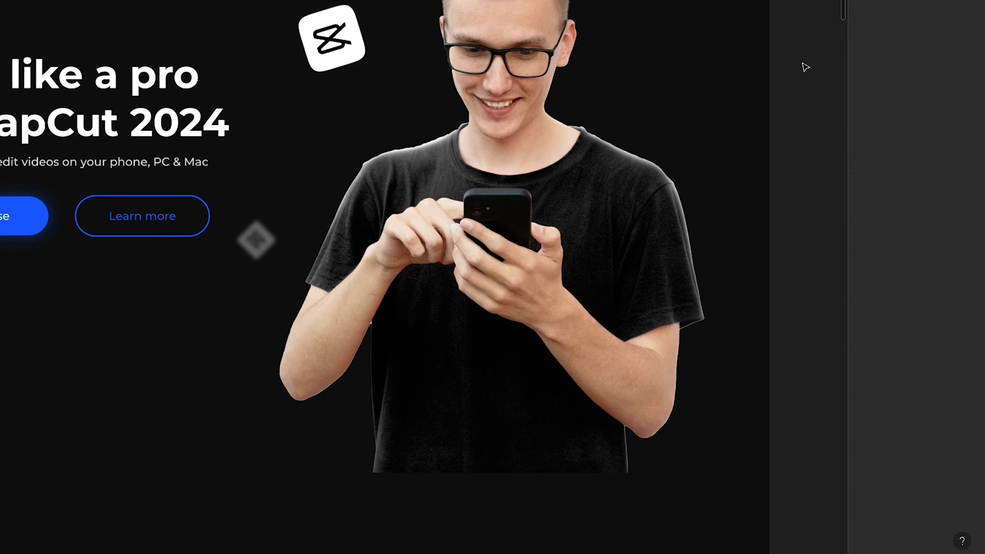
Examine the faint grid, glow and blurred icons behind the man in the finished CapCut design's hero.
scroll(801, 77, down, 4)
drag(759, 74, 610, 112)
scroll(393, 224, up, 3)
click(347, 194)
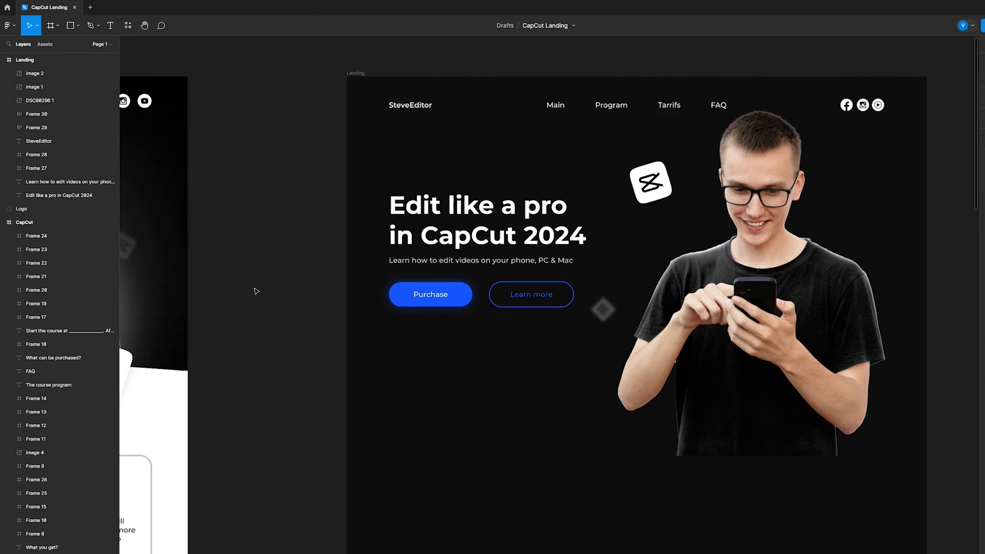
scroll(257, 291, left, 5)
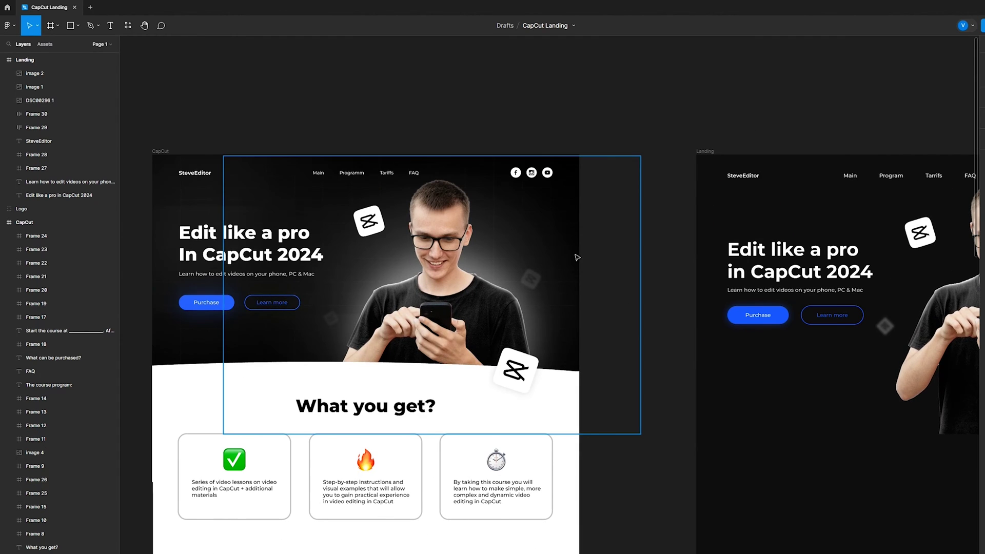
scroll(526, 262, up, 4)
scroll(527, 263, up, 3)
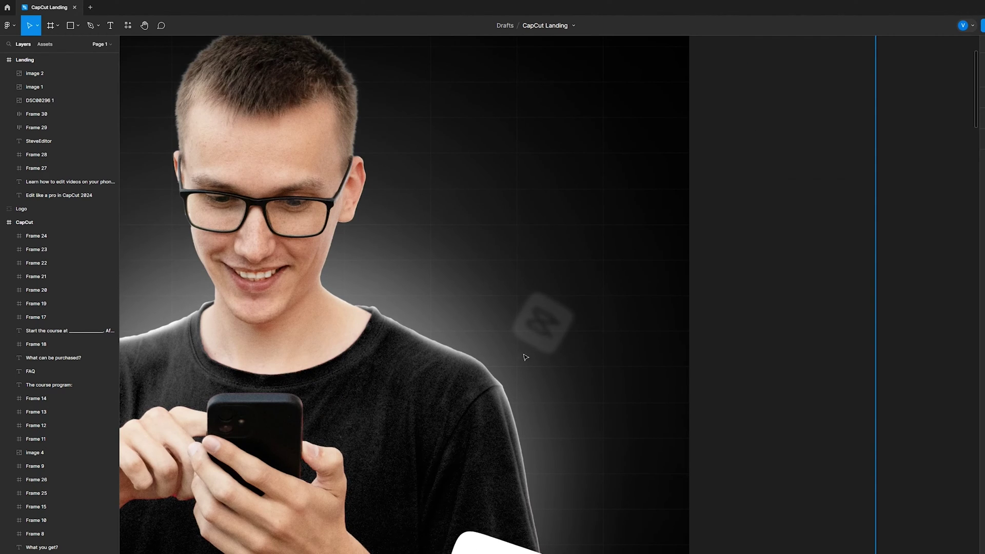
scroll(596, 393, down, 5)
drag(664, 363, 316, 327)
drag(603, 348, 410, 321)
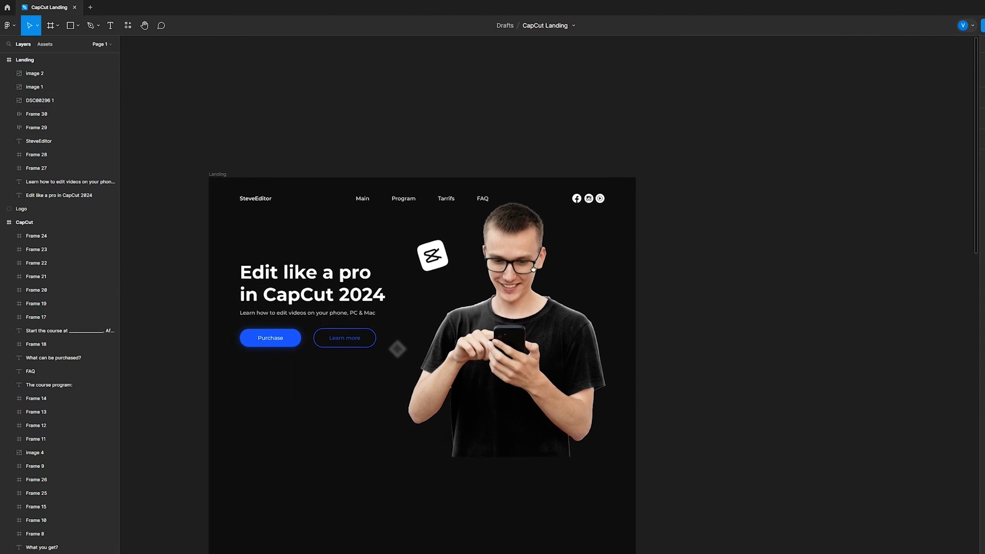
drag(465, 259, 441, 261)
scroll(441, 260, right, 3)
Draw a vertical line about 1311 px long beside the Landing frame and set its stroke colour to white.
click(78, 26)
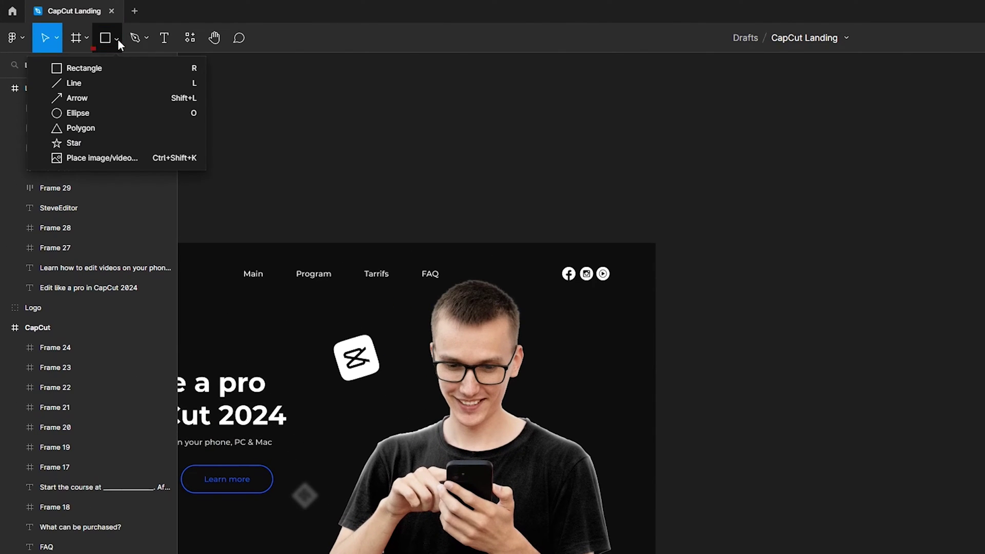
click(88, 83)
drag(797, 247, 797, 553)
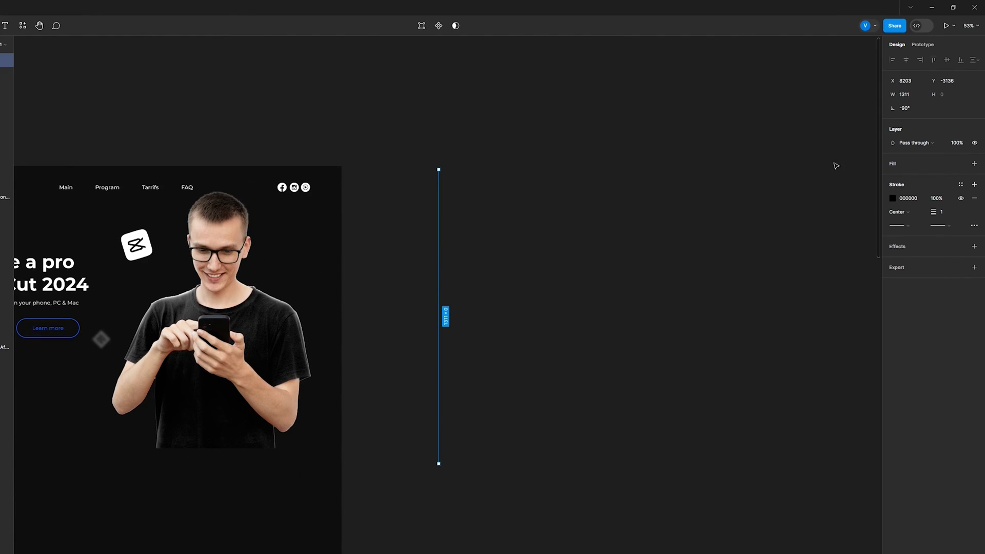
click(893, 199)
drag(805, 246, 734, 217)
click(874, 200)
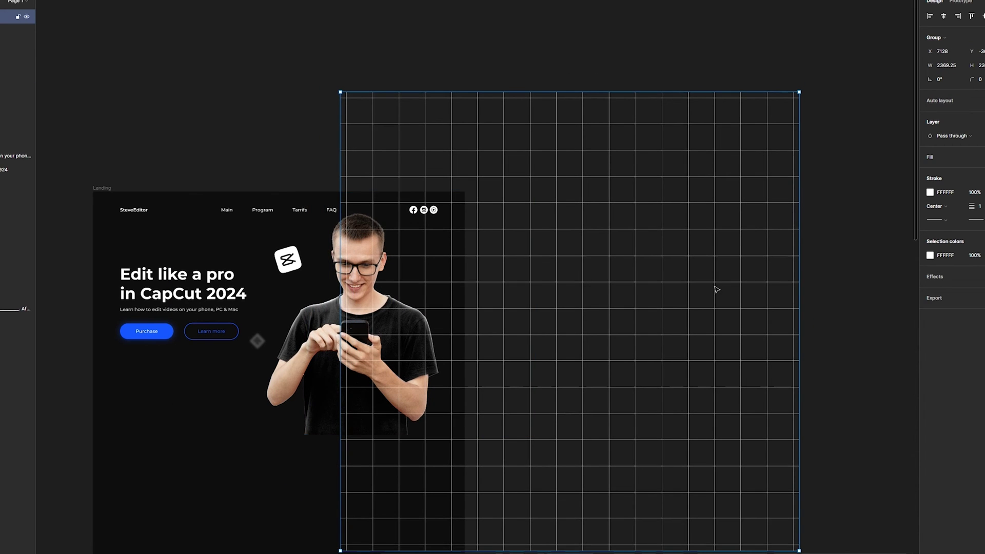
Move the white line grid onto the Landing frame so that it covers the hero area behind the text and the man.
drag(703, 300, 406, 281)
drag(469, 208, 604, 166)
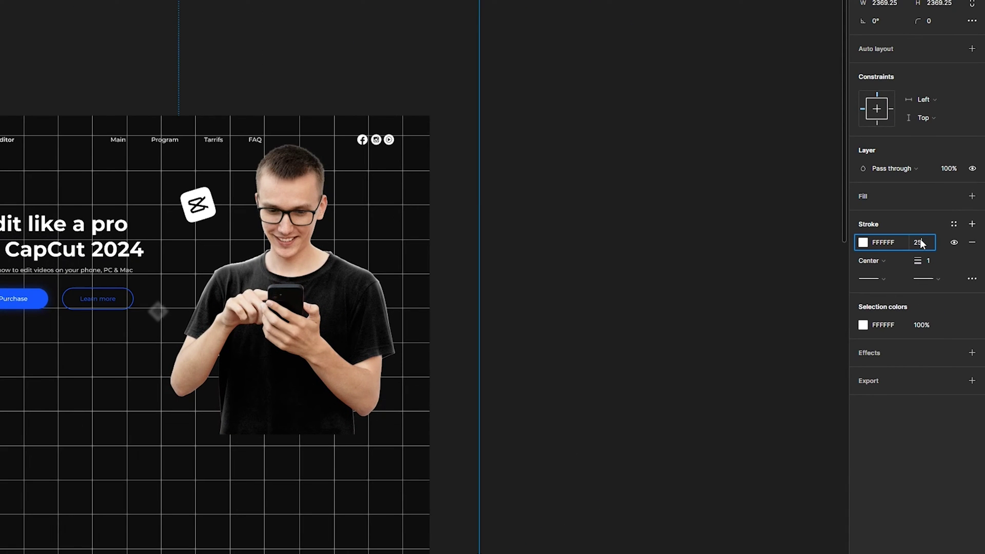
Set the white line grid's stroke opacity to 25%.
key(Return)
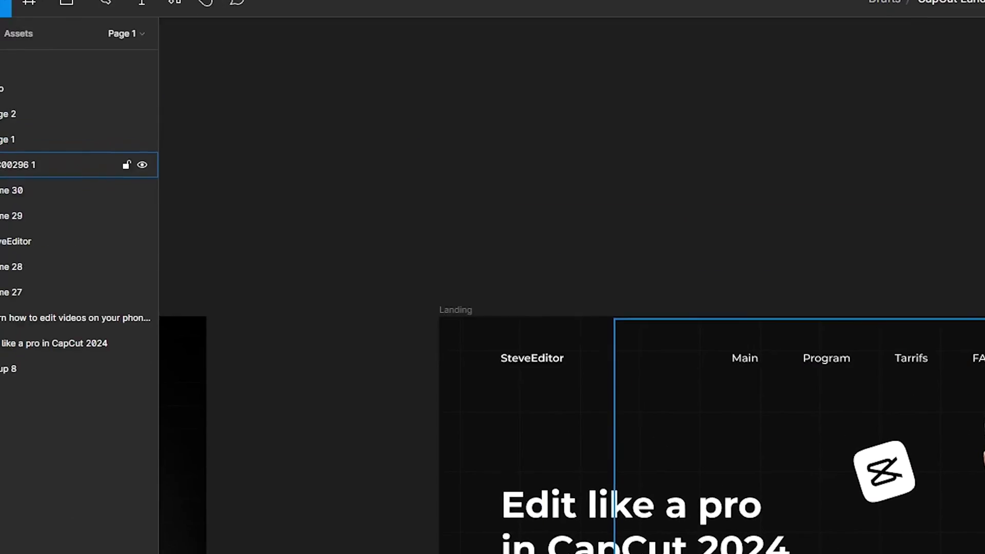
Draw an ellipse about 581 × 828 over the man's torso, send it behind his photo and lower it slightly.
click(66, 1)
click(149, 47)
click(137, 144)
drag(749, 403, 890, 553)
drag(785, 390, 772, 384)
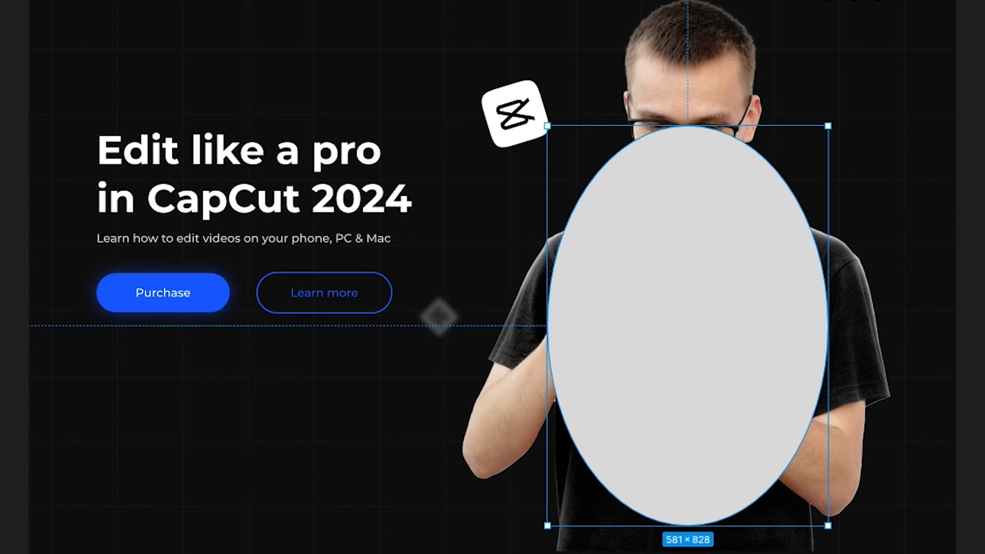
key(ctrl+[)
drag(759, 192, 759, 230)
drag(827, 291, 844, 290)
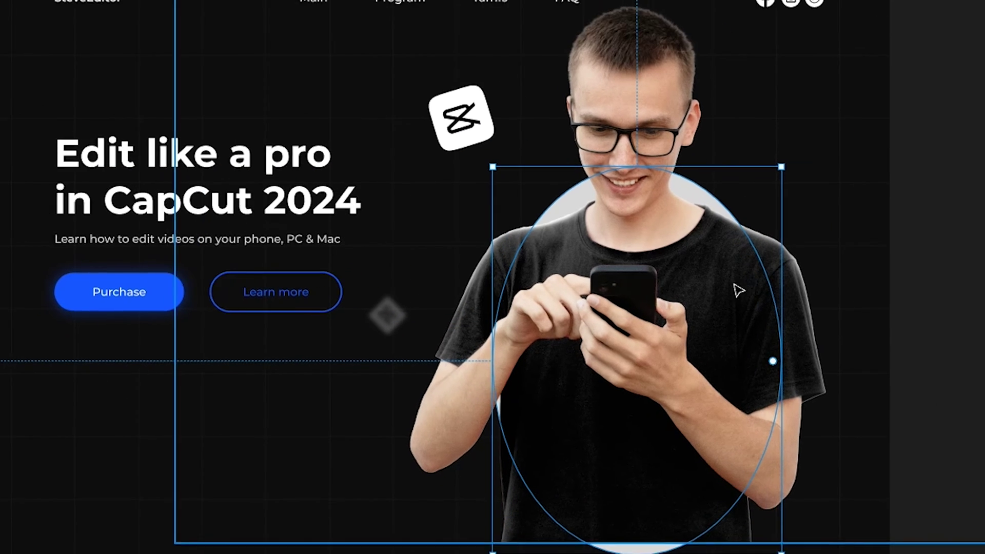
Add a layer blur of 50 to the ellipse behind the man.
click(971, 140)
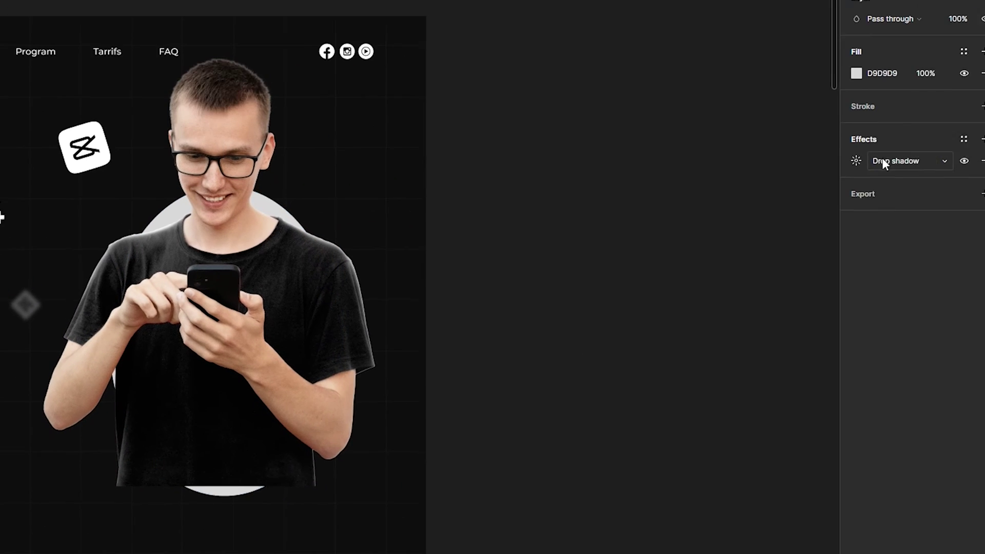
click(869, 161)
click(867, 178)
click(843, 162)
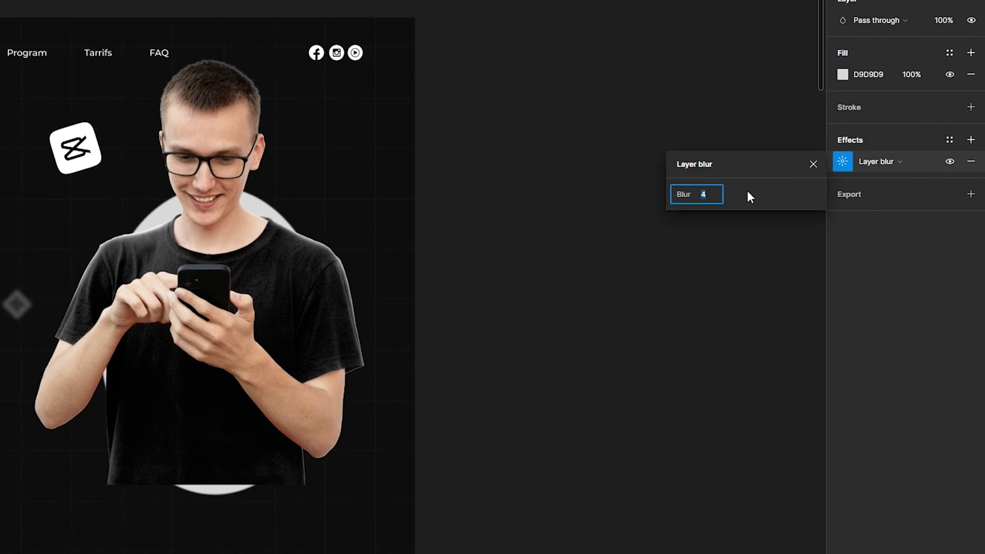
text(50)
key(Return)
Fill the blurred ellipse with white (FFFFFF) and widen it to about 729 × 828.
click(842, 75)
drag(723, 193, 570, 35)
drag(334, 321, 376, 321)
drag(284, 318, 259, 317)
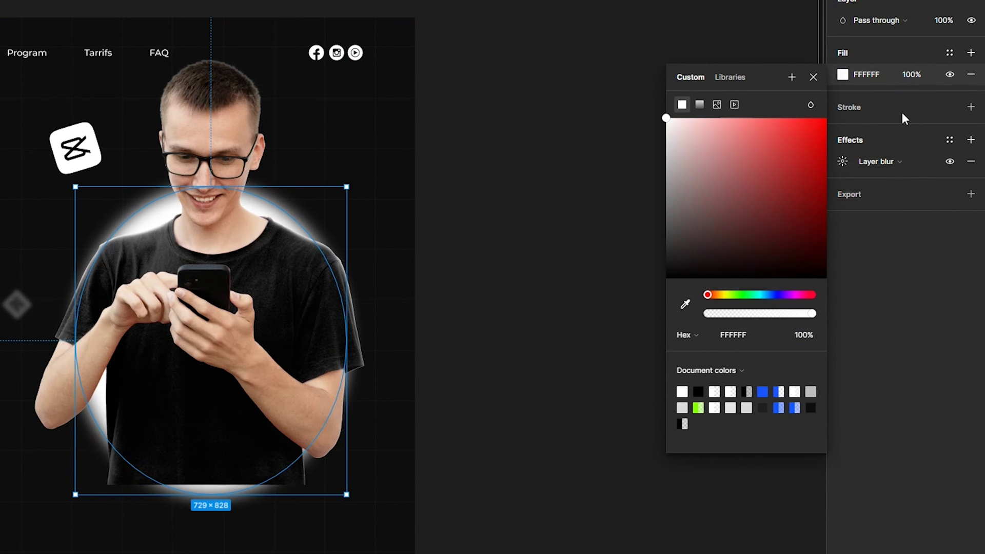
Increase the white ellipse's layer blur through 100 and 150 to 350 for a soft glow around the man.
click(842, 162)
text(100)
key(Return)
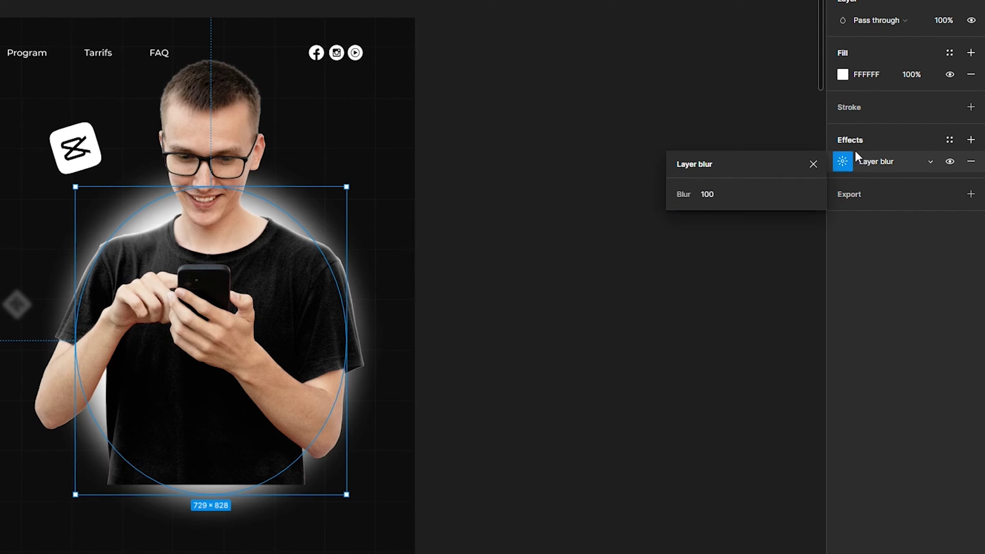
click(710, 197)
text(150)
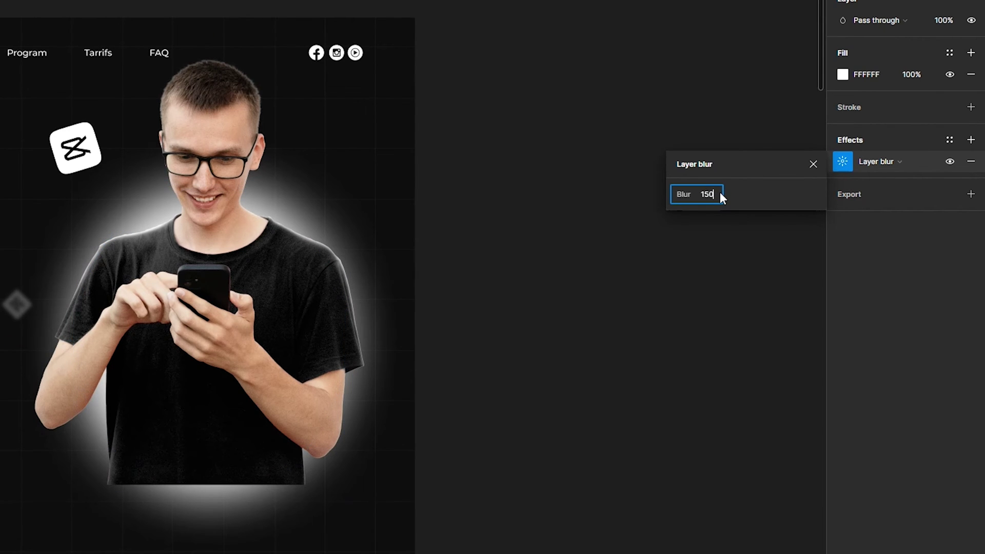
text(350)
key(Return)
click(720, 193)
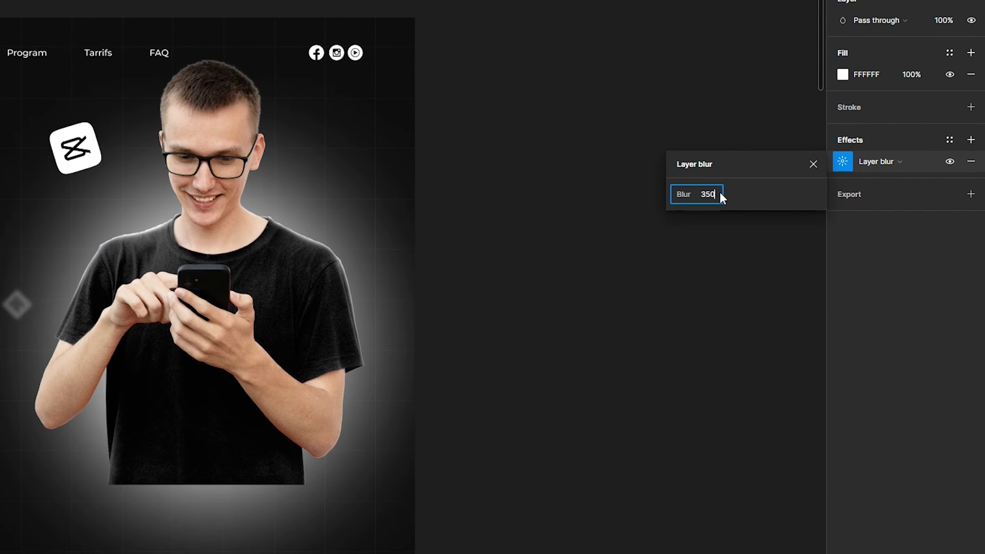
Reduce the glow ellipse's fill opacity to 50%.
click(875, 213)
click(914, 75)
text(50)
key(Return)
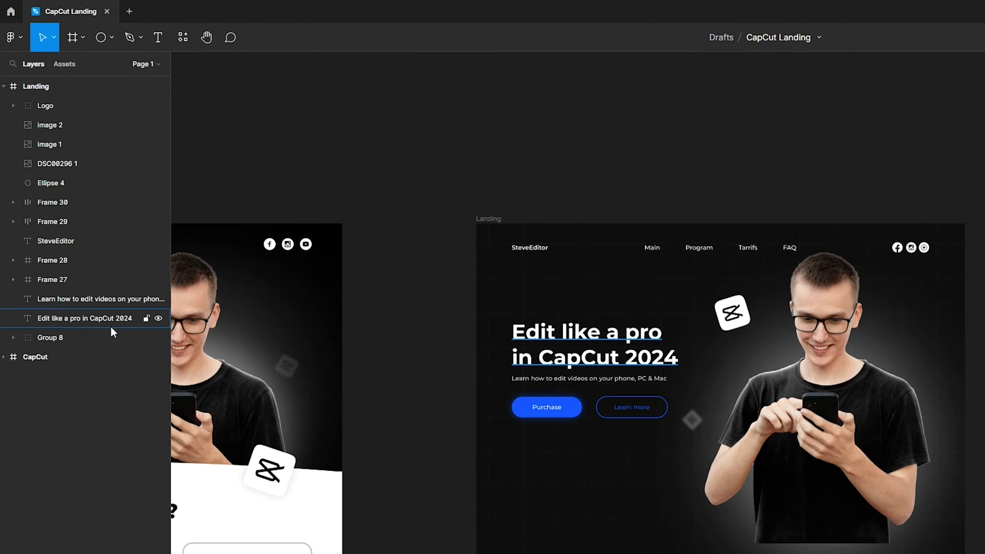
Lock the background grid group, Group 8, in the Landing frame.
click(43, 210)
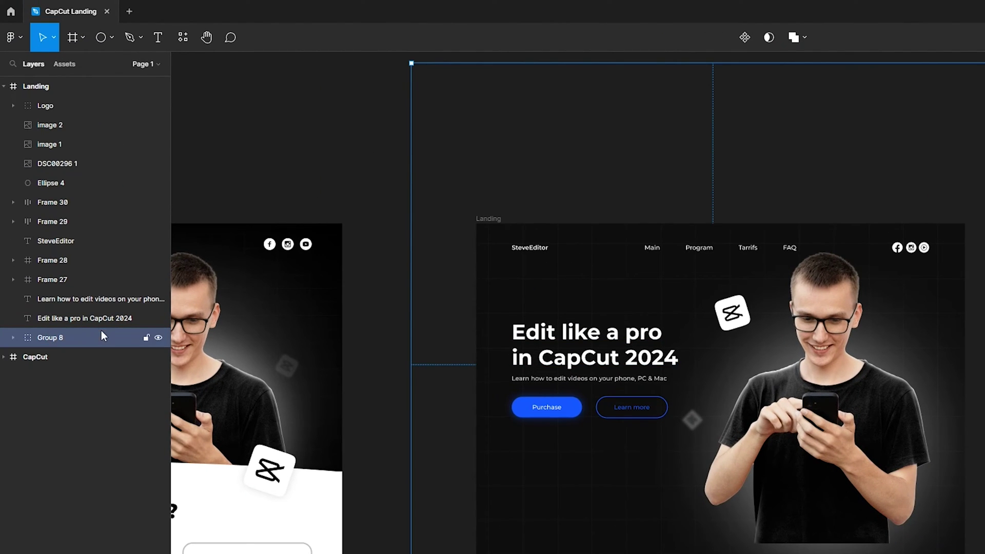
shift+click(44, 105)
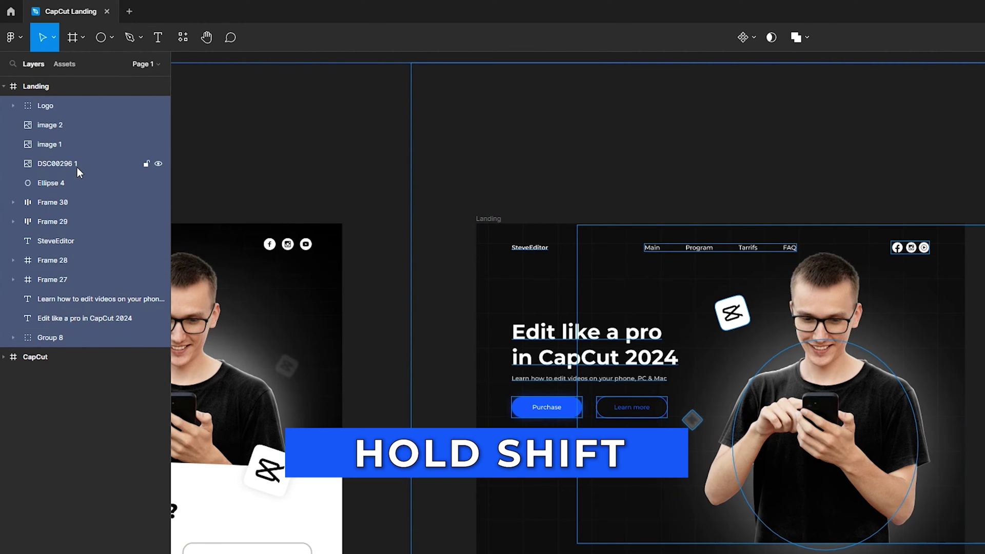
click(119, 393)
click(57, 337)
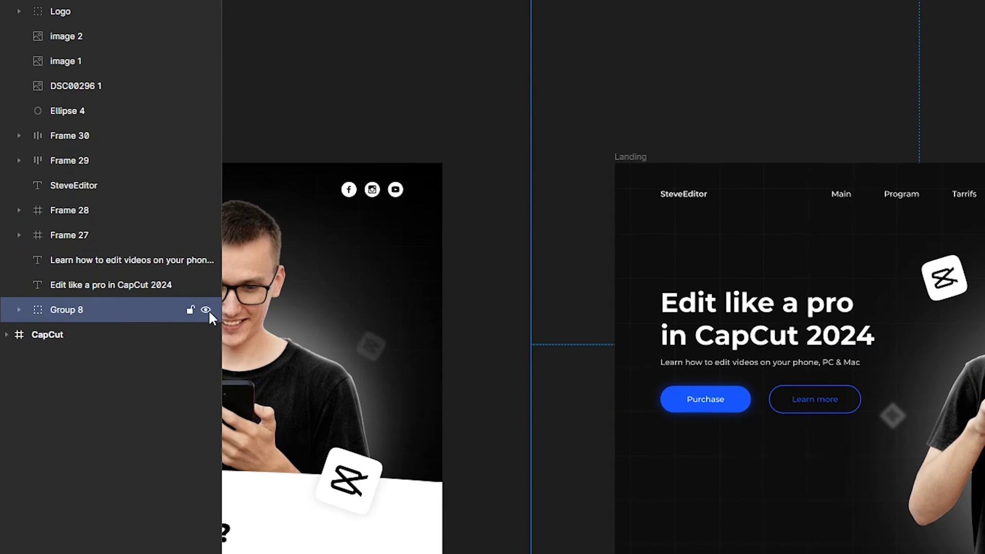
click(189, 309)
Try to wrap all unlocked Landing layers, from the heading up to Logo, in one frame.
click(158, 291)
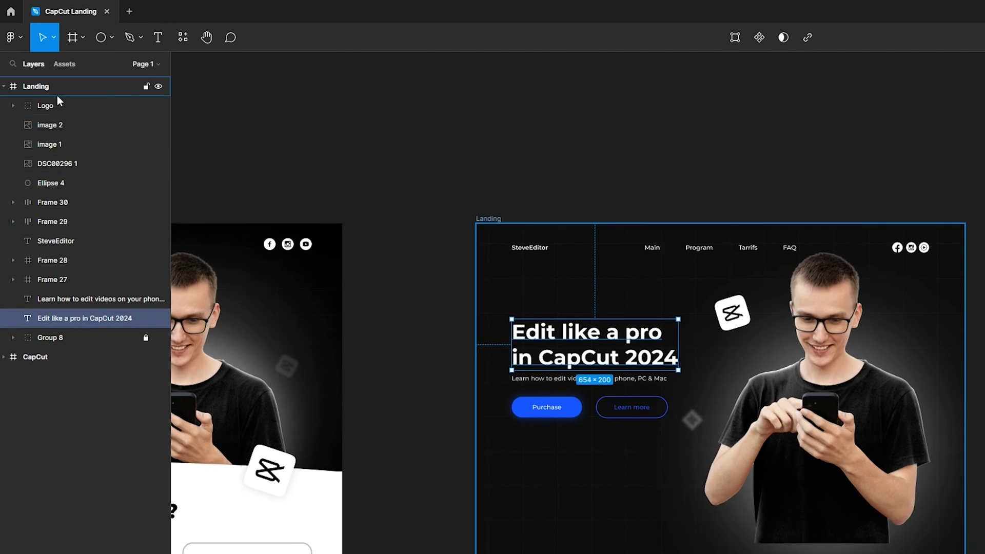
shift+click(56, 77)
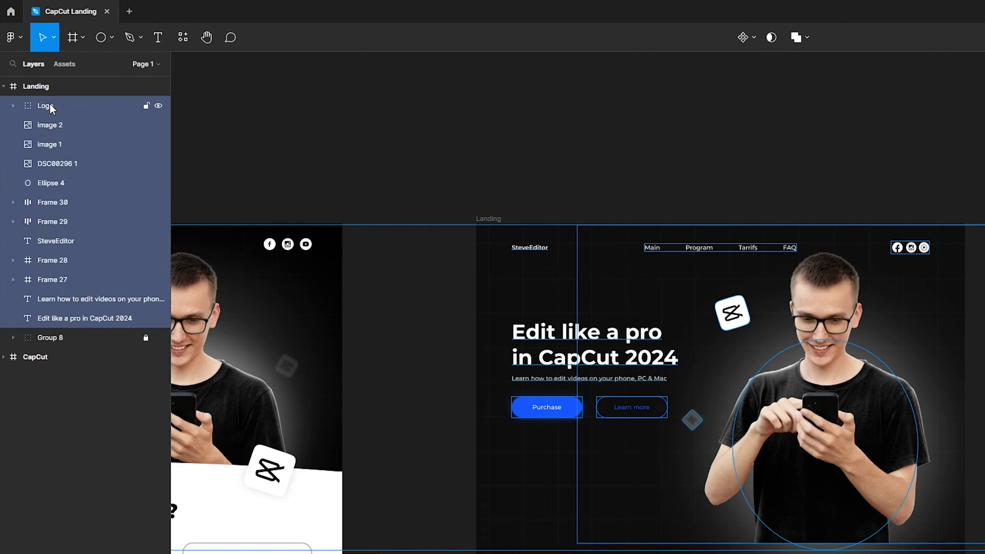
right_click(121, 135)
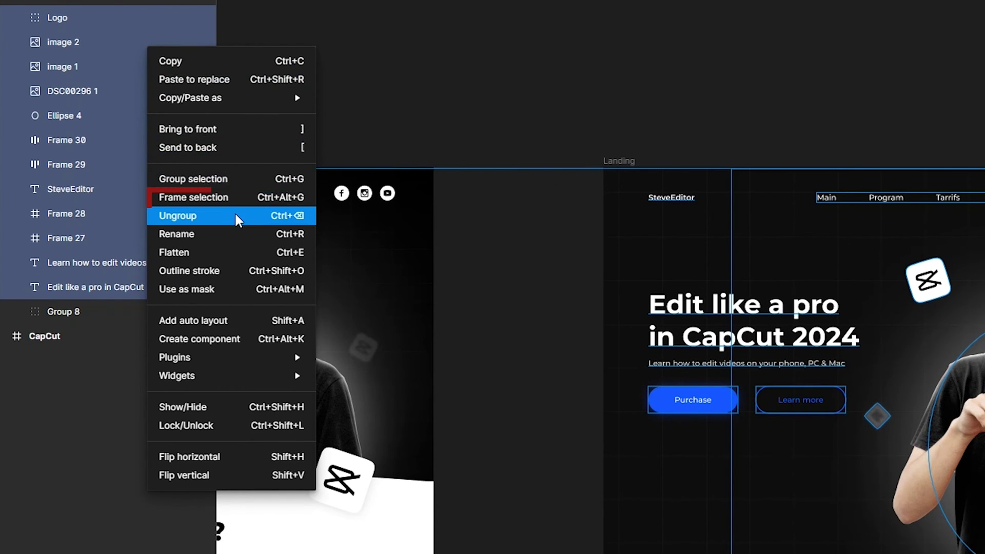
click(224, 201)
click(978, 343)
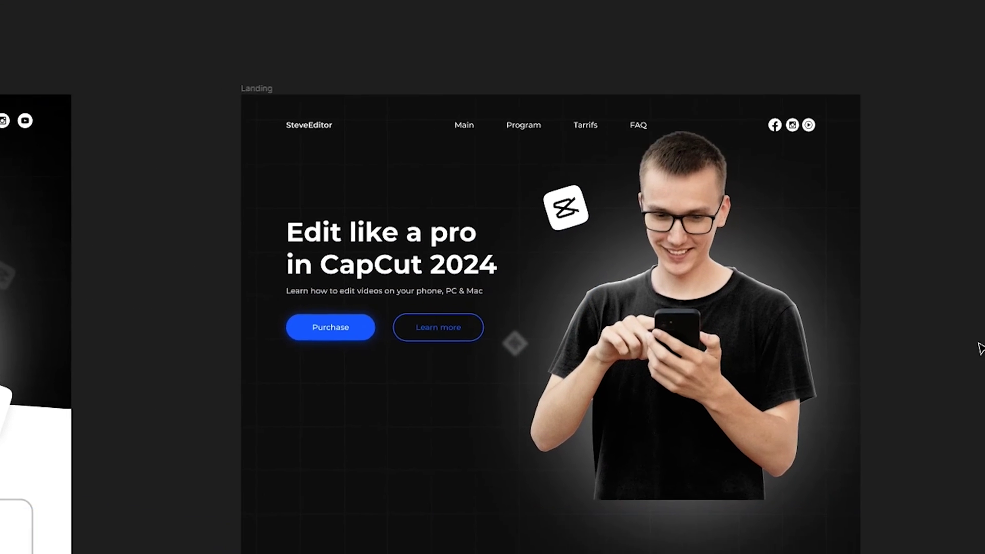
click(590, 347)
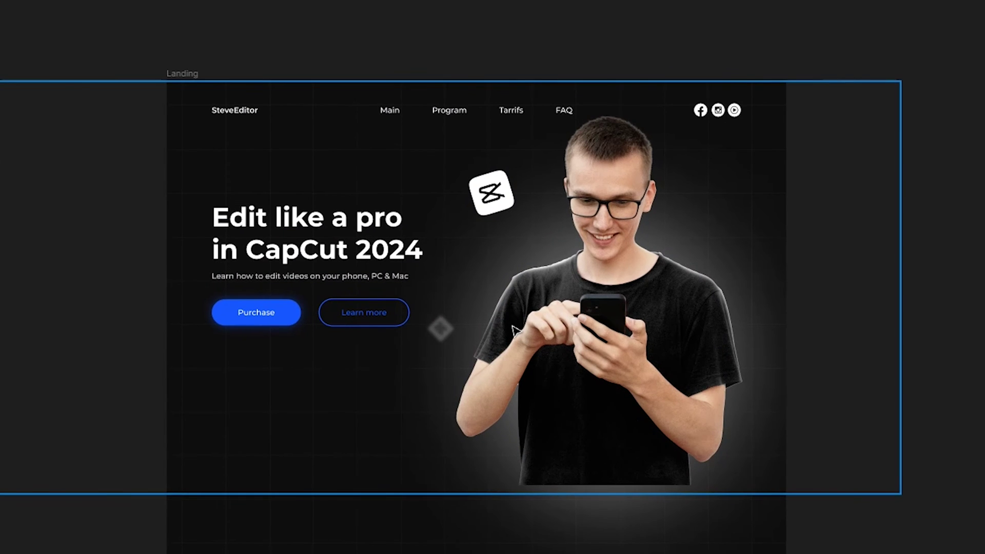
drag(630, 330, 669, 390)
drag(597, 376, 628, 343)
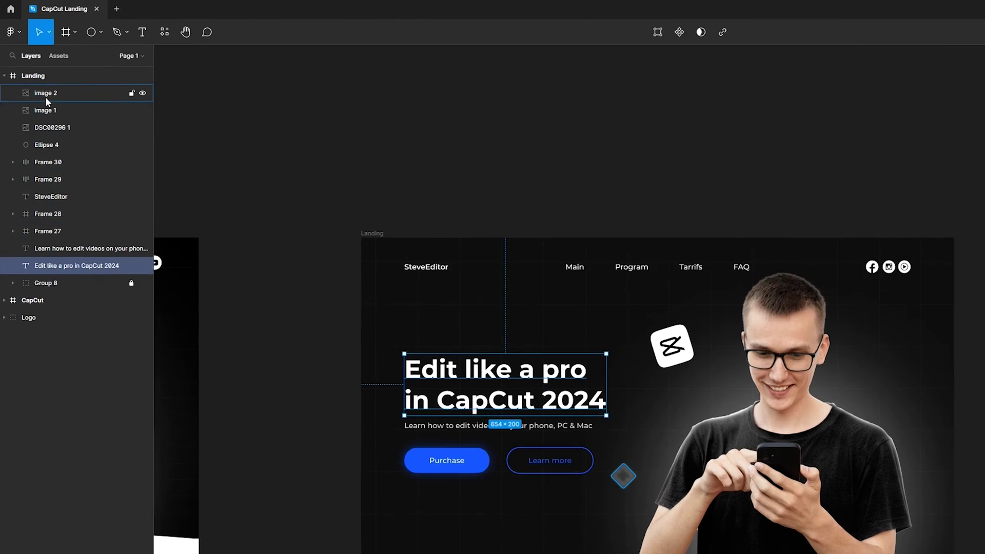
Wrap the Landing layers from the heading up to image 2 in one frame, leaving out the locked grid group.
shift+click(45, 96)
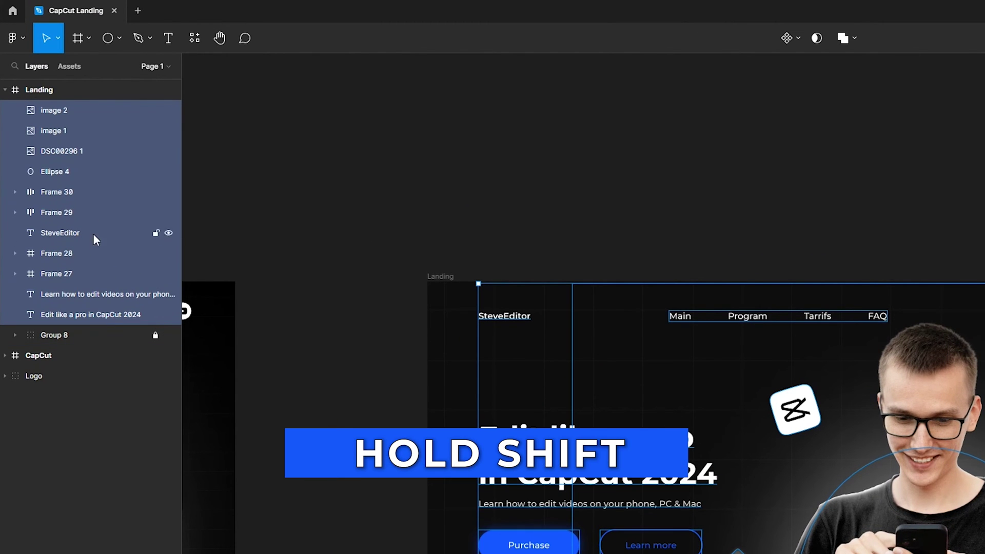
right_click(76, 185)
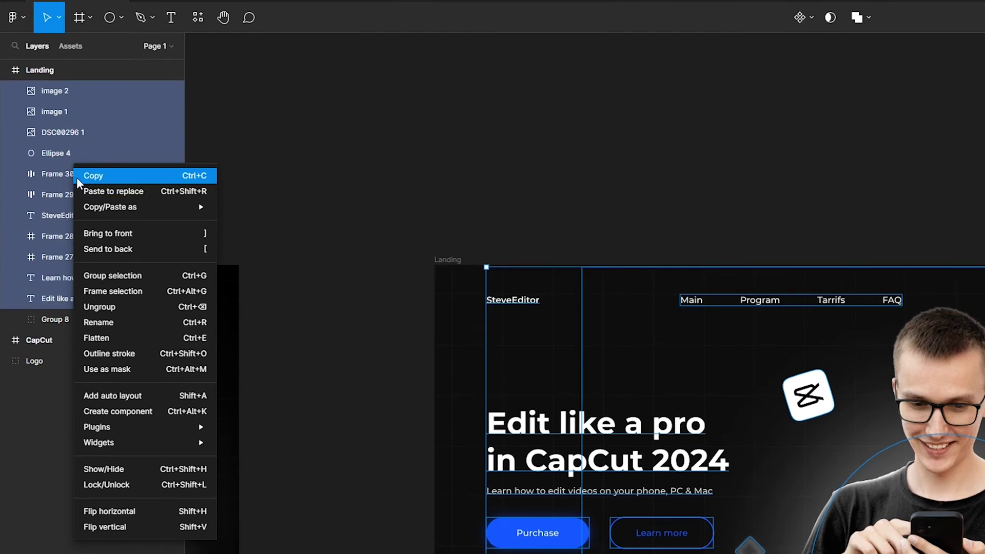
click(110, 290)
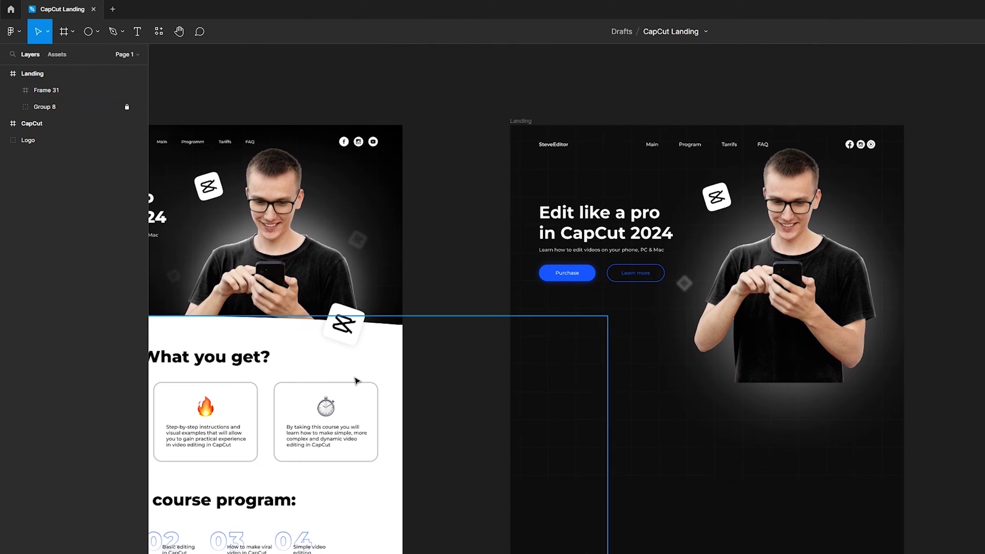
Draw a large ellipse across the Landing frame below the hero and stretch it well beyond the frame's sides.
drag(186, 329, 333, 293)
scroll(512, 331, right, 5)
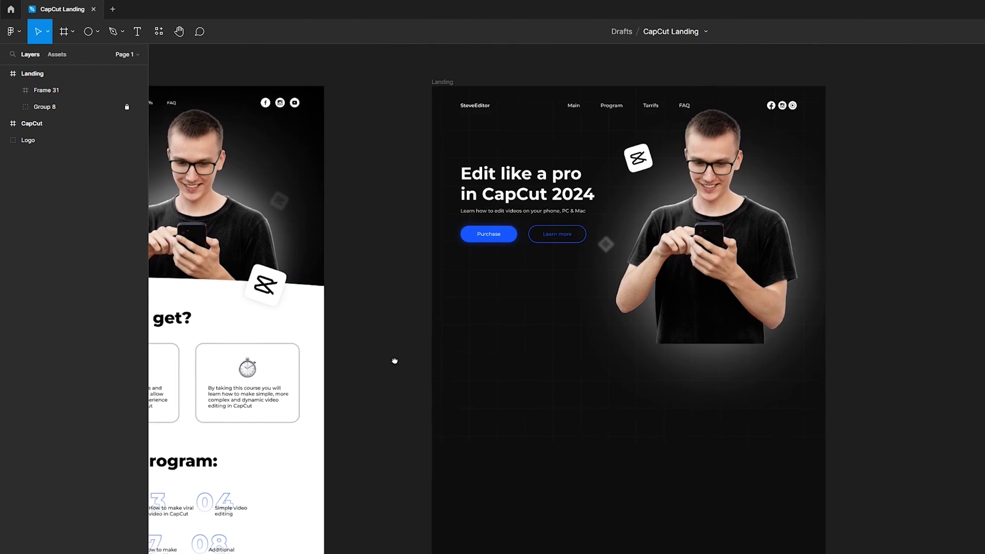
scroll(396, 362, up, 1)
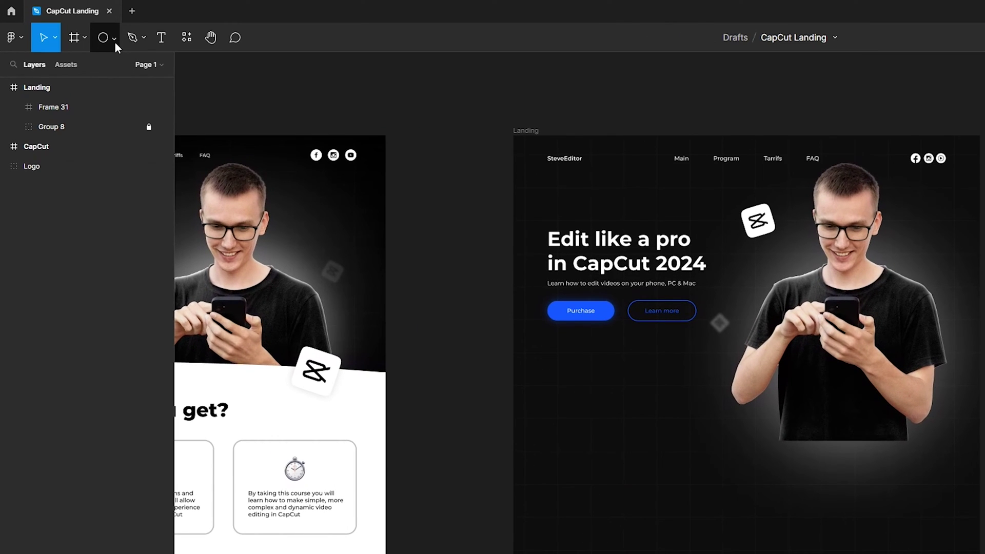
click(114, 42)
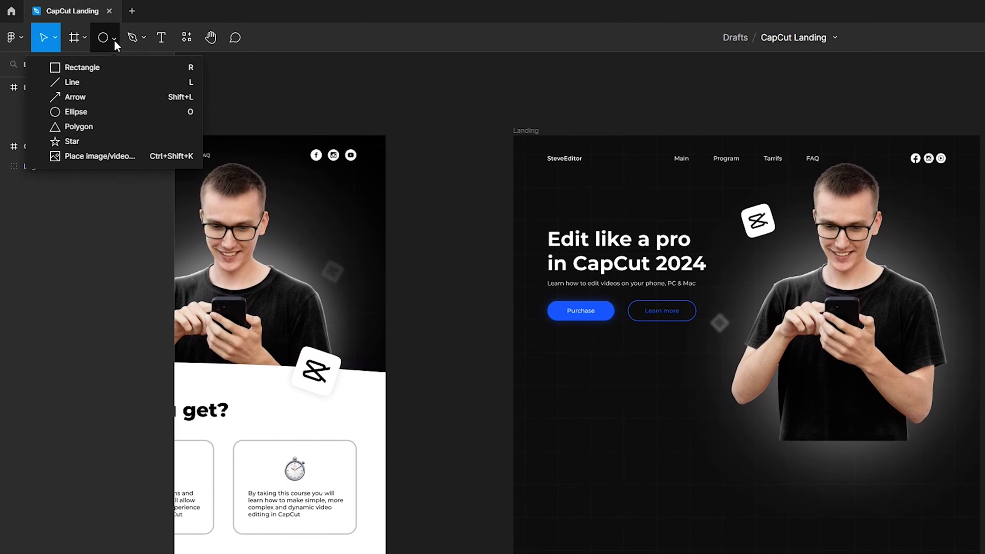
click(77, 111)
drag(456, 374, 984, 553)
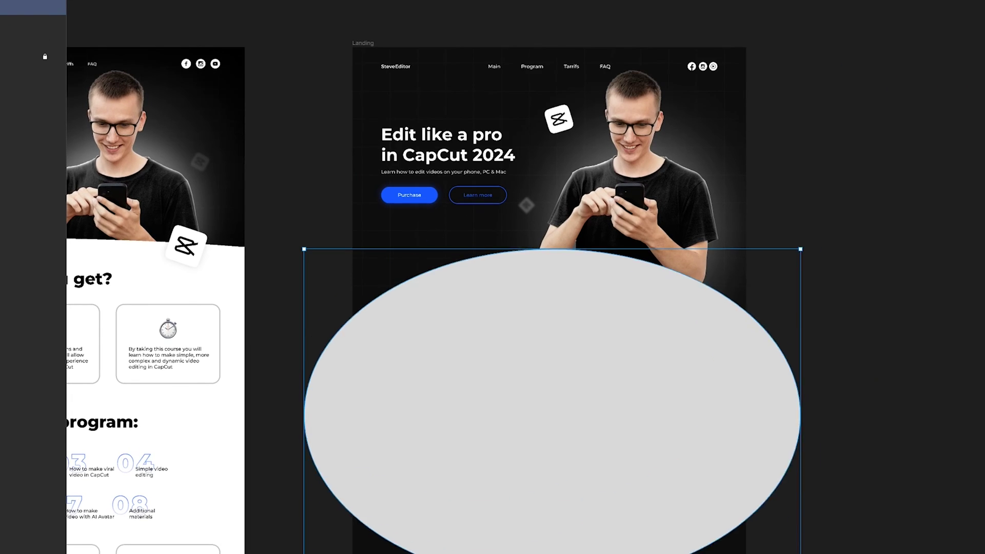
drag(800, 553, 881, 508)
drag(669, 392, 629, 375)
drag(629, 376, 629, 369)
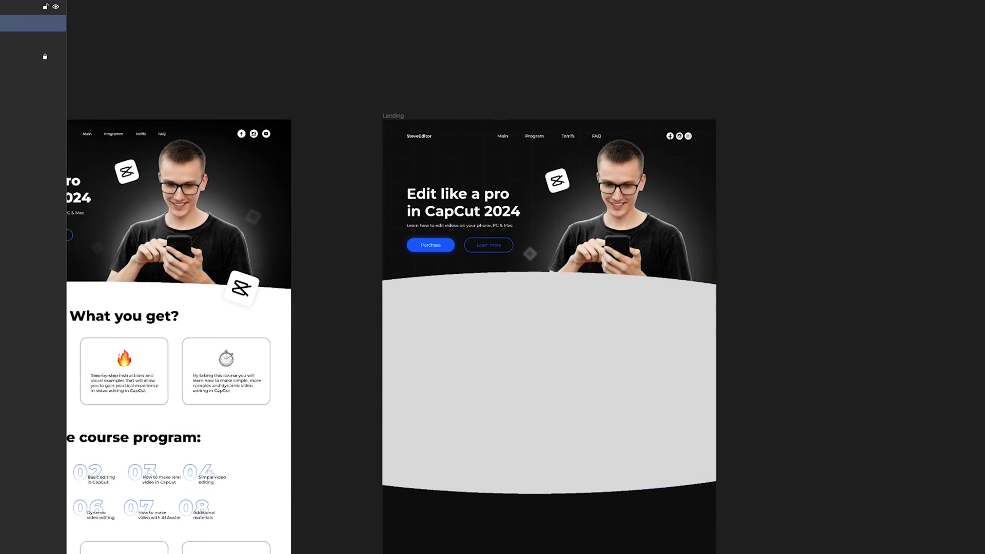
Widen the large ellipse to about 6248 × 1074 and centre it, filled white, over the hero's lower edge.
scroll(319, 352, left, 3)
drag(303, 361, 86, 369)
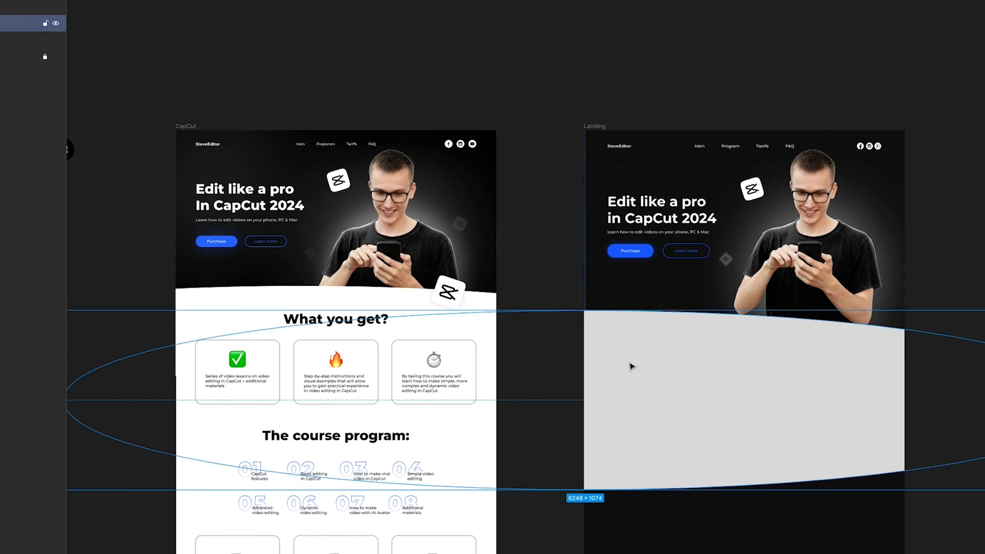
drag(759, 348, 815, 333)
scroll(815, 332, up, 4)
scroll(712, 314, down, 2)
key(shift+Down)
click(886, 131)
scroll(886, 130, down, 4)
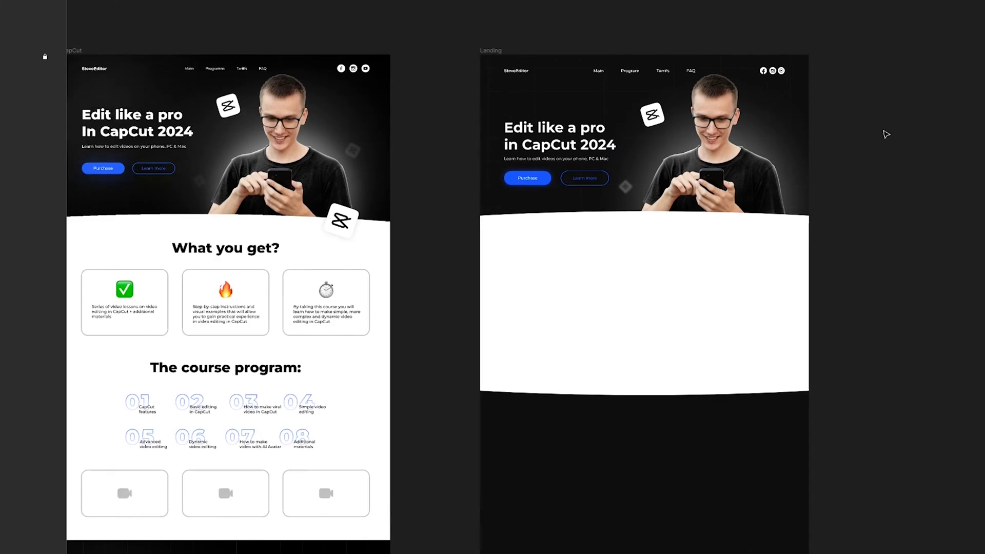
Place a tilted white CapCut icon, about 172 × 172, over the curved white edge beside the man's elbow.
scroll(886, 130, up, 1)
scroll(509, 259, up, 3)
click(371, 242)
drag(372, 243, 499, 246)
scroll(499, 246, down, 1)
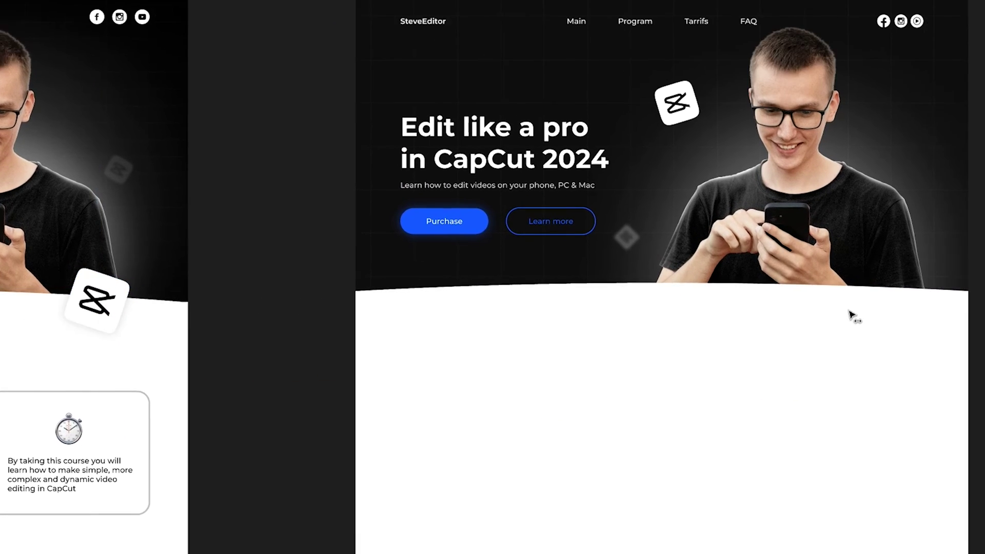
drag(851, 315, 859, 315)
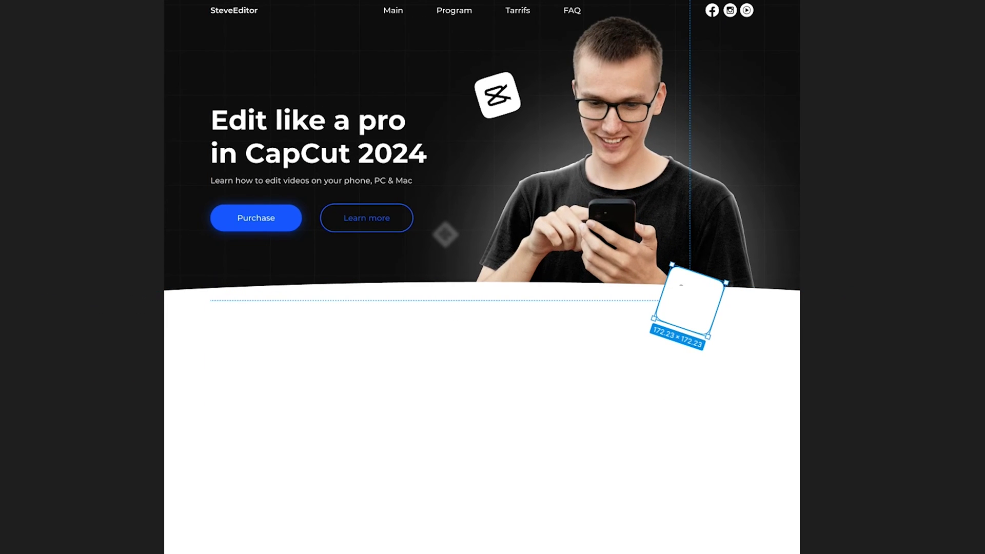
drag(702, 307, 733, 301)
Duplicate the hero heading straight down into the white area below the hero.
double_click(276, 138)
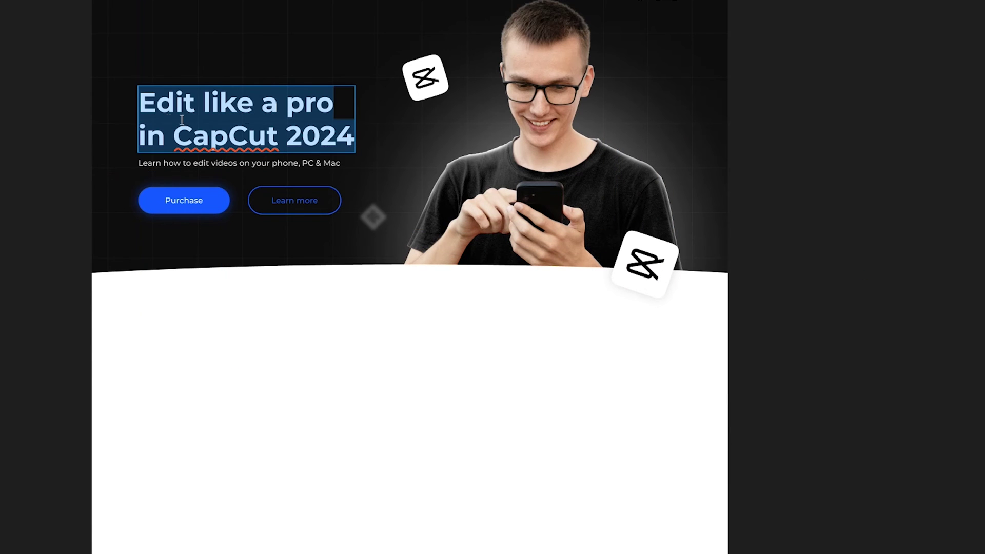
key(Escape)
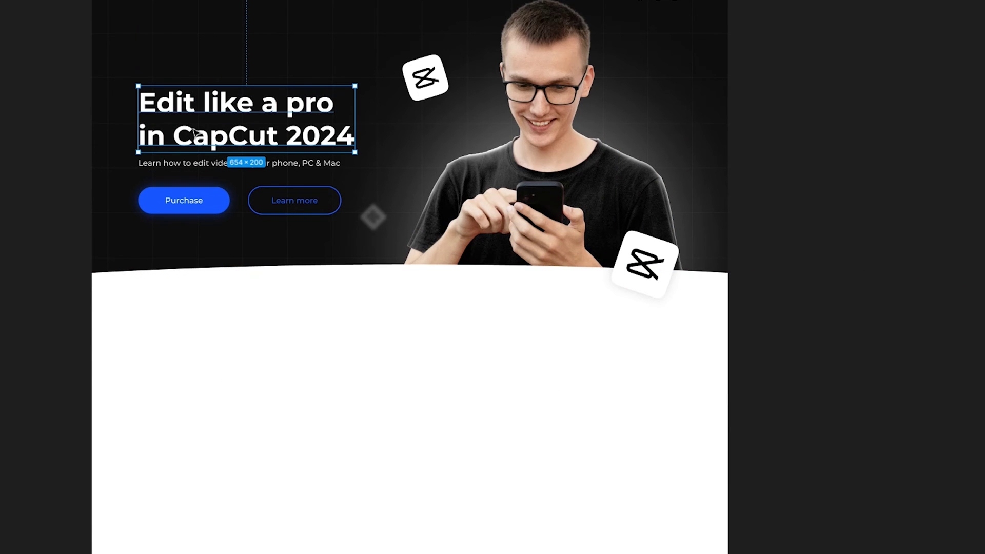
drag(201, 137, 216, 388)
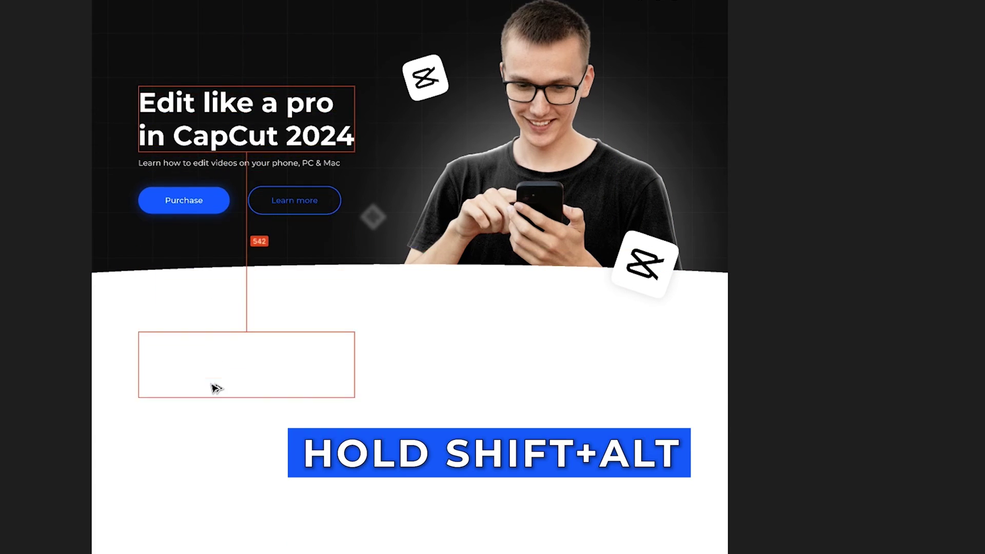
Fill the copied heading with black 000000, retitle it "What you get?" and centre it horizontally on the page.
double_click(314, 294)
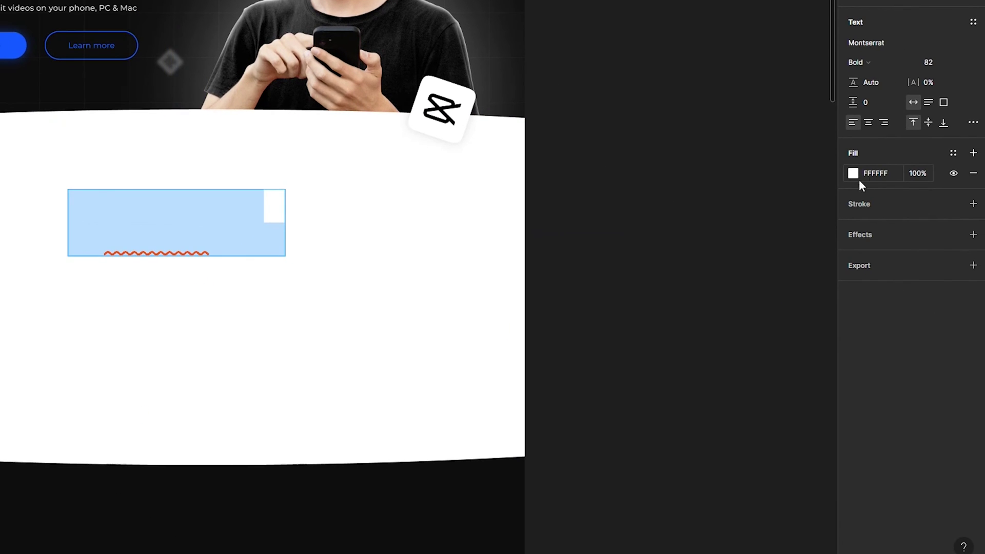
click(853, 175)
drag(757, 279, 590, 420)
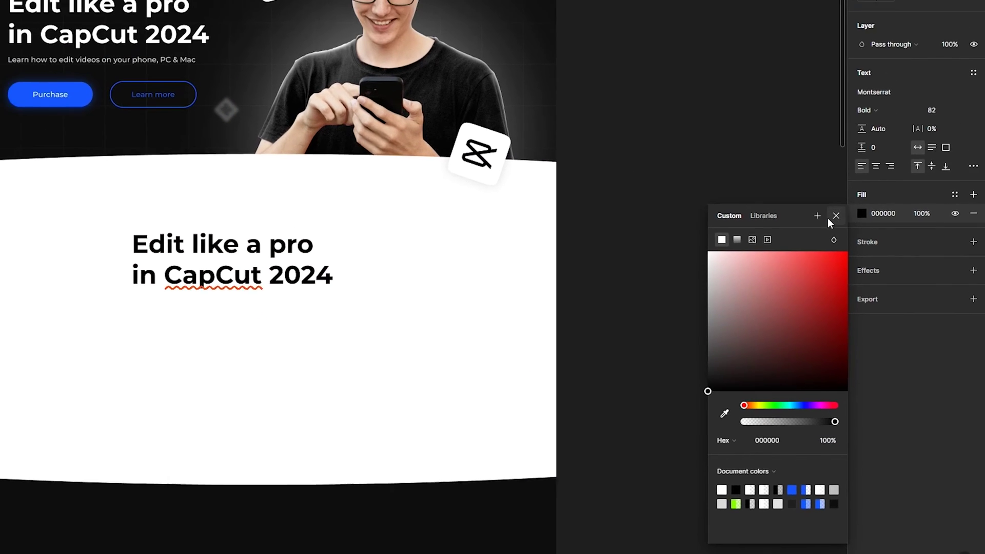
click(825, 176)
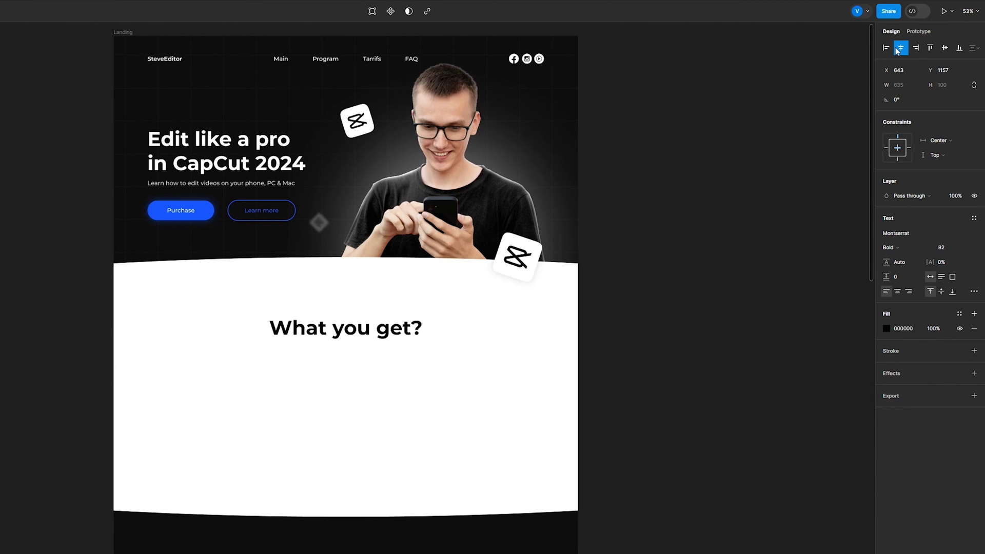
Move the "What you get?" heading up and fine-tune its gap below the white section's curved top edge.
drag(399, 329, 399, 299)
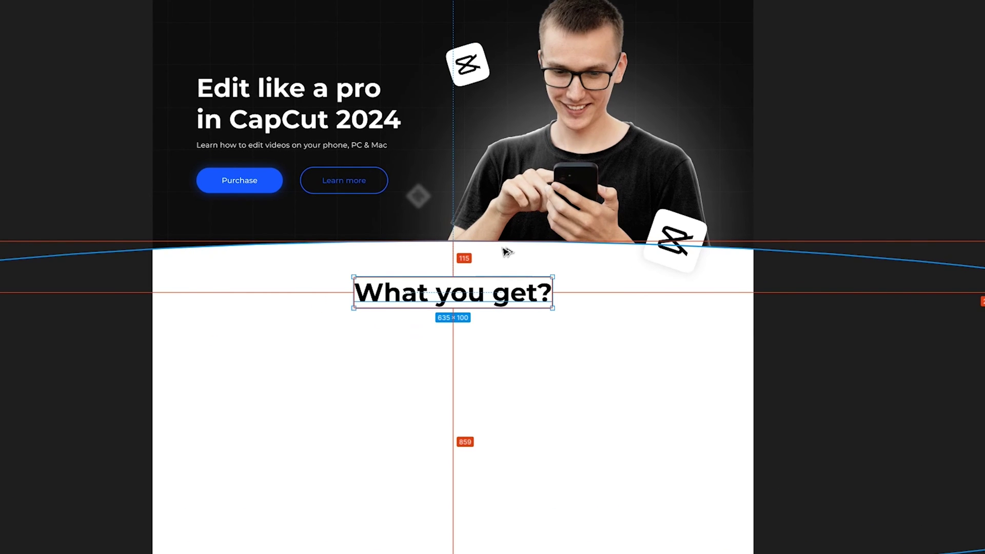
key(alt+shift+Up)
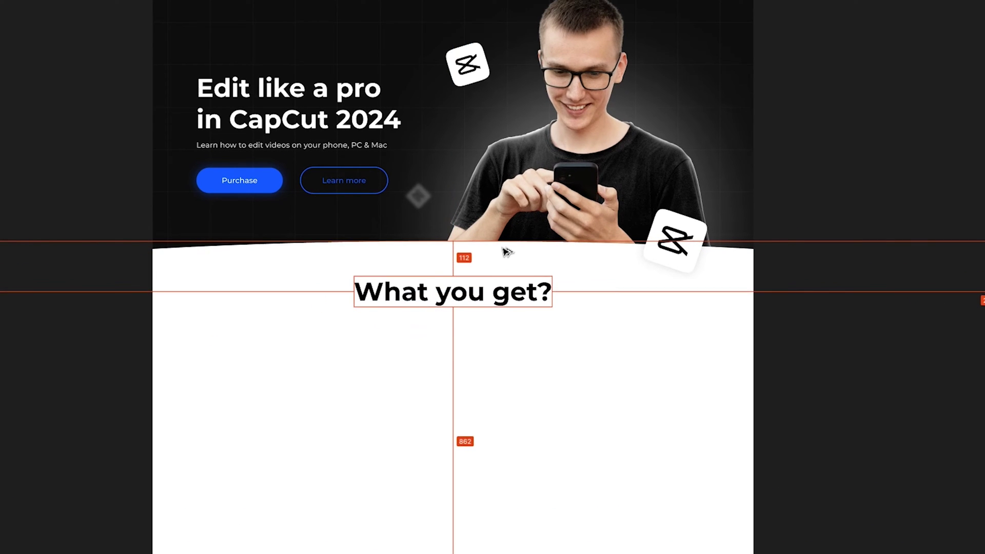
key(alt+Down)
key(alt+Down)
key(alt+Down)
key(alt+Down)
key(alt+Down)
key(alt+shift+Down)
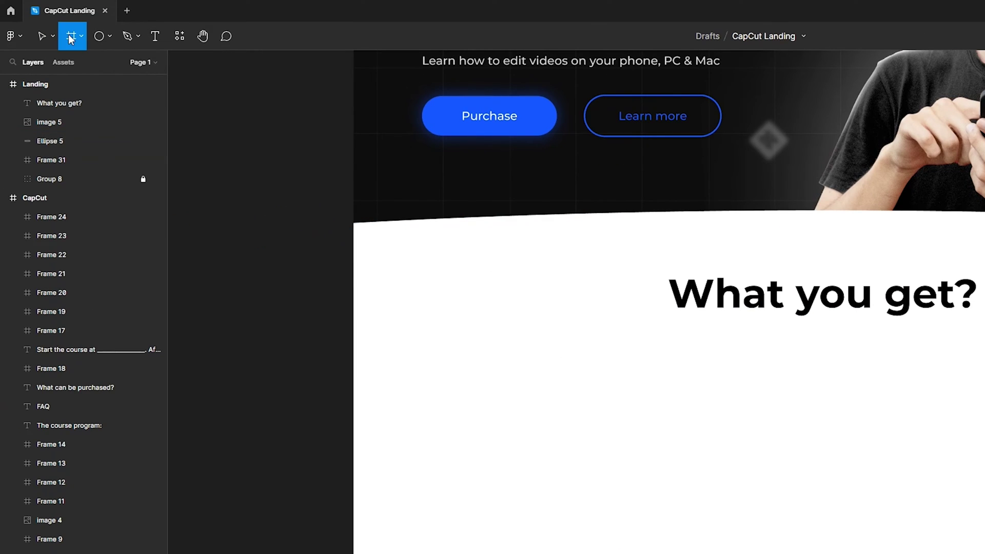
Draw a 420 × 420 card frame under the heading with no fill, a 3 px outside stroke and a corner radius of 25.
drag(449, 352, 619, 553)
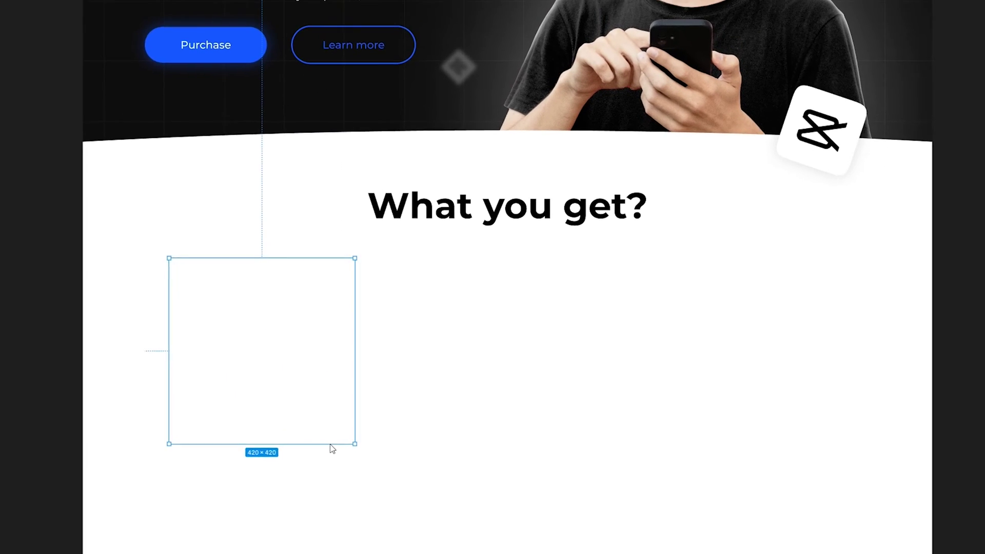
drag(542, 416, 541, 415)
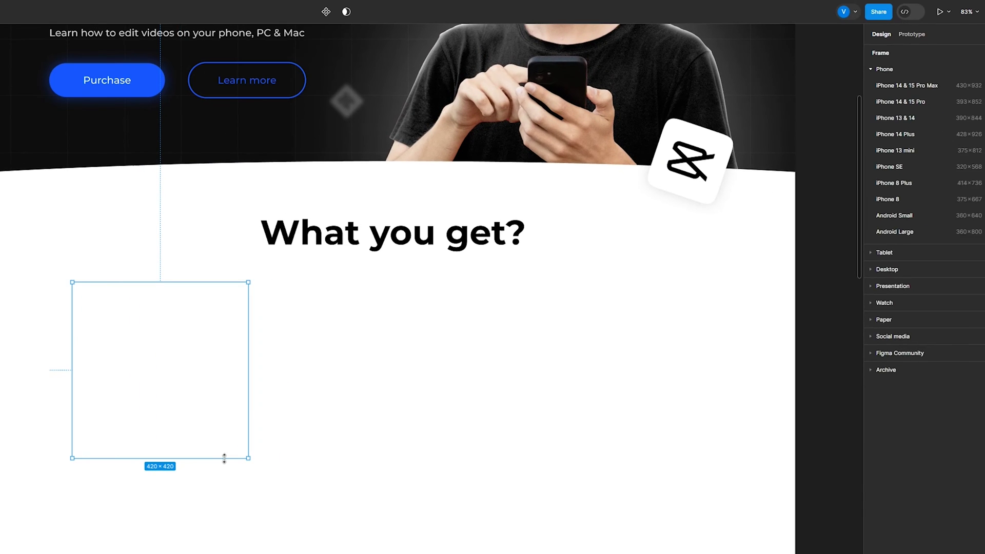
click(886, 349)
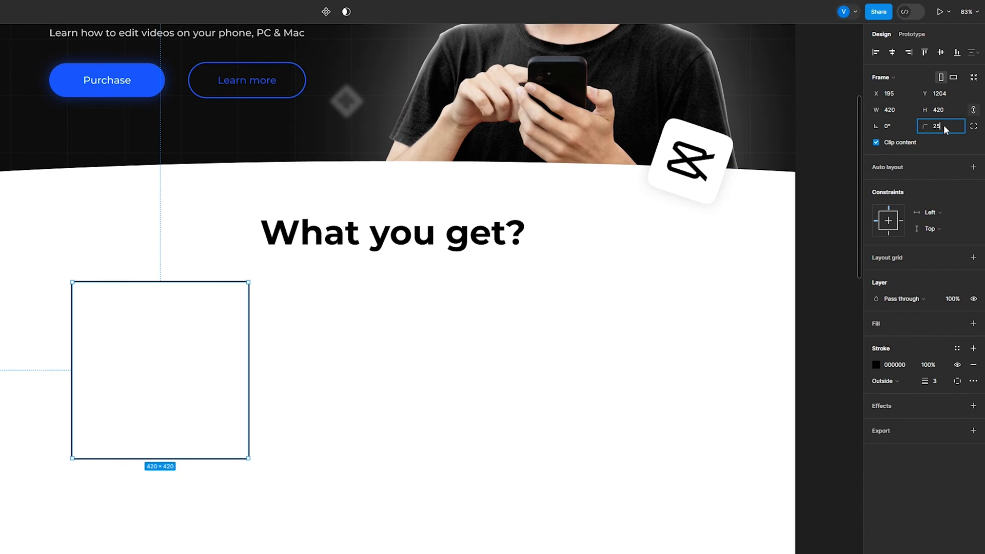
key(Return)
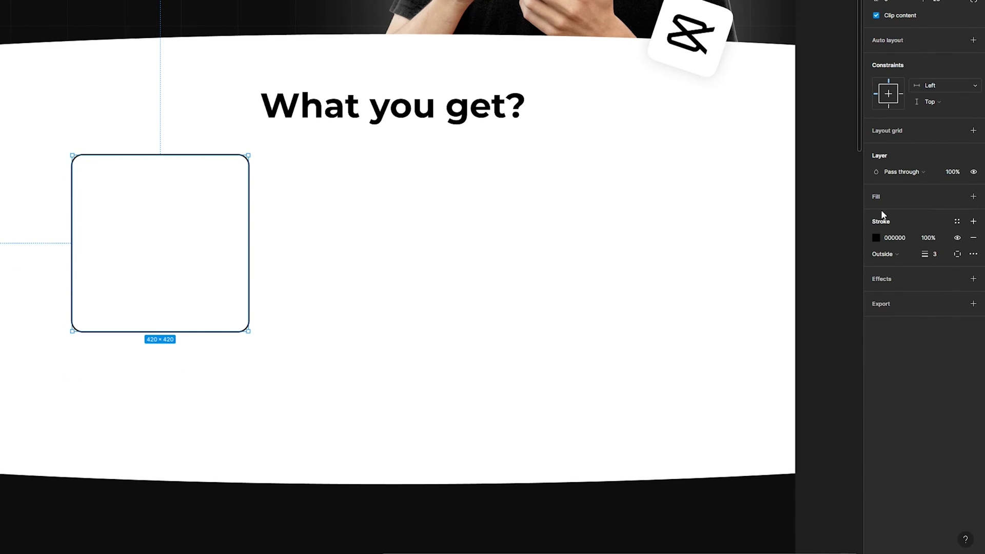
Lighten the card frame's outline to a medium grey.
click(876, 238)
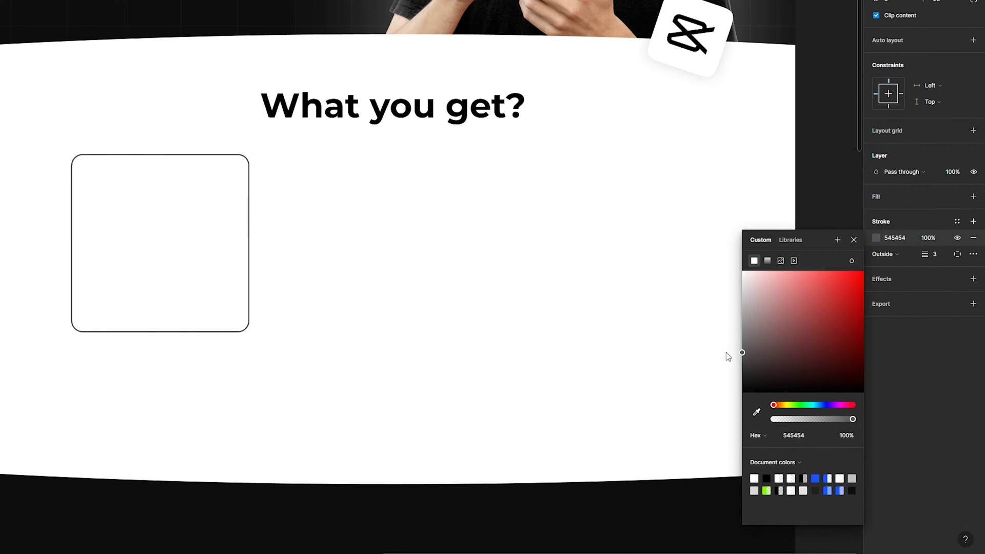
drag(697, 348, 703, 328)
click(853, 239)
Centre the card under the heading and duplicate it to each side for an evenly spaced row of three cards.
key(alt+h)
key(shift+Down)
drag(464, 232, 563, 252)
drag(572, 334, 744, 341)
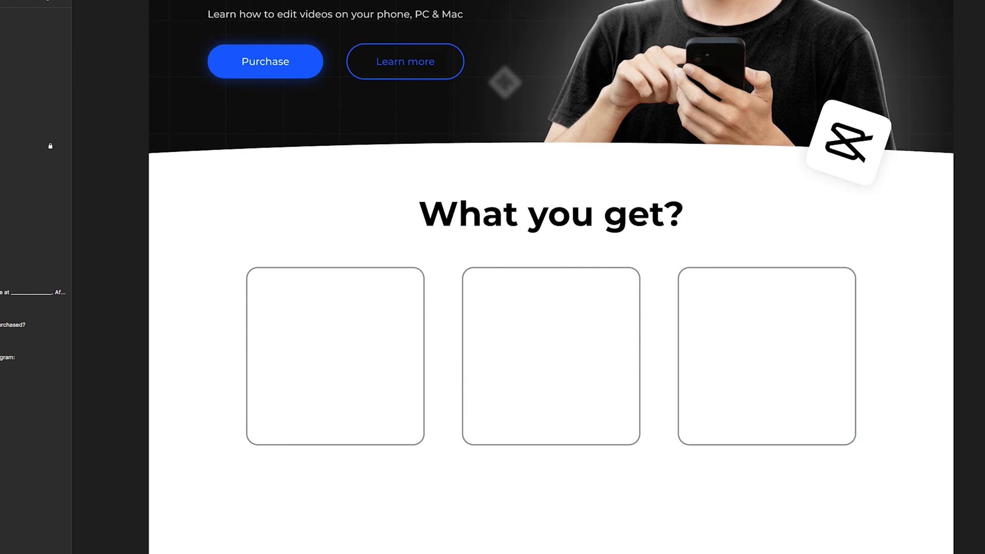
Widen the three cards and place the CapCut frame's descriptions in them, "Series of video lessons…" in the first and "Step-by-step instructions…" in the second.
scroll(980, 269, down, 4)
scroll(957, 271, up, 2)
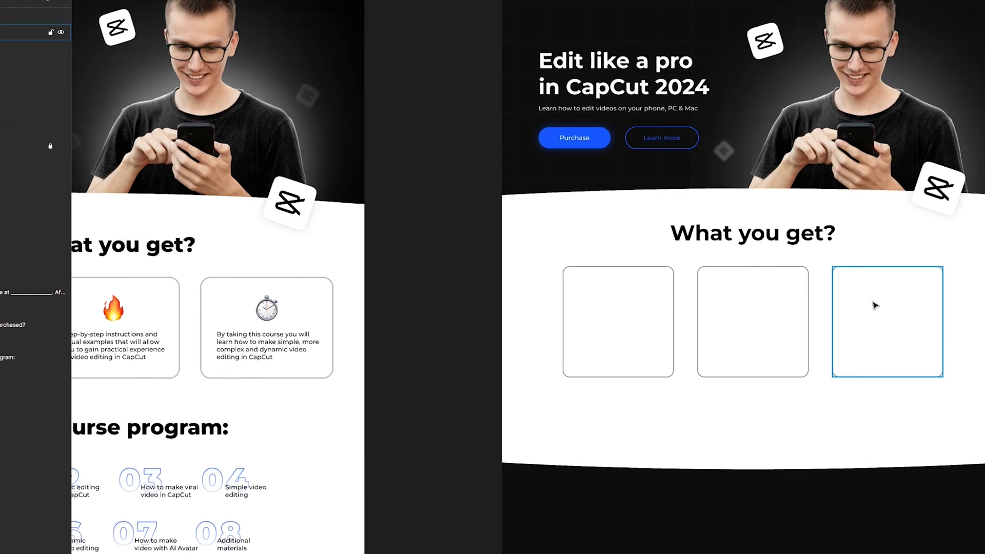
scroll(710, 290, right, 2)
scroll(789, 314, up, 2)
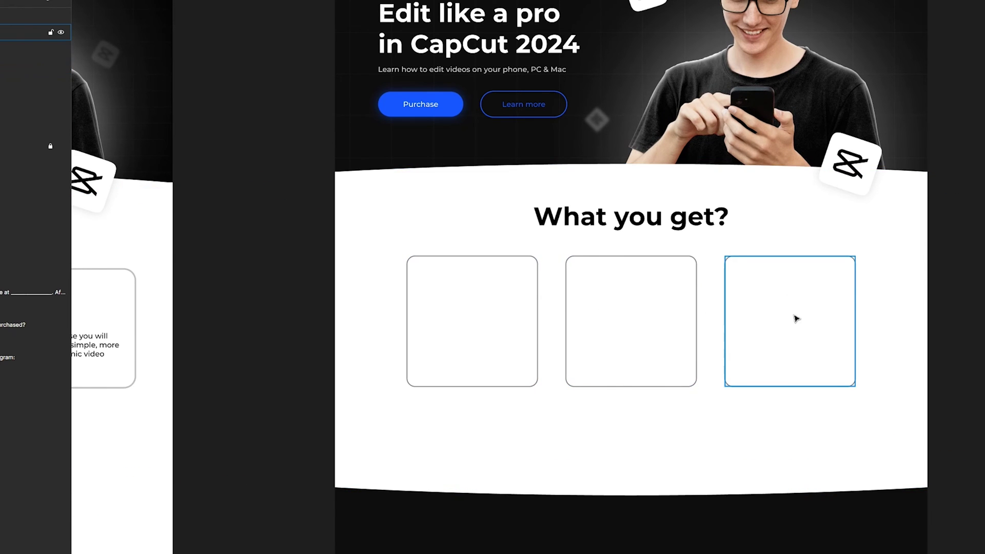
scroll(552, 248, left, 5)
scroll(552, 248, down, 1)
double_click(198, 352)
scroll(672, 367, right, 5)
scroll(272, 344, up, 3)
scroll(272, 344, left, 2)
scroll(272, 343, up, 1)
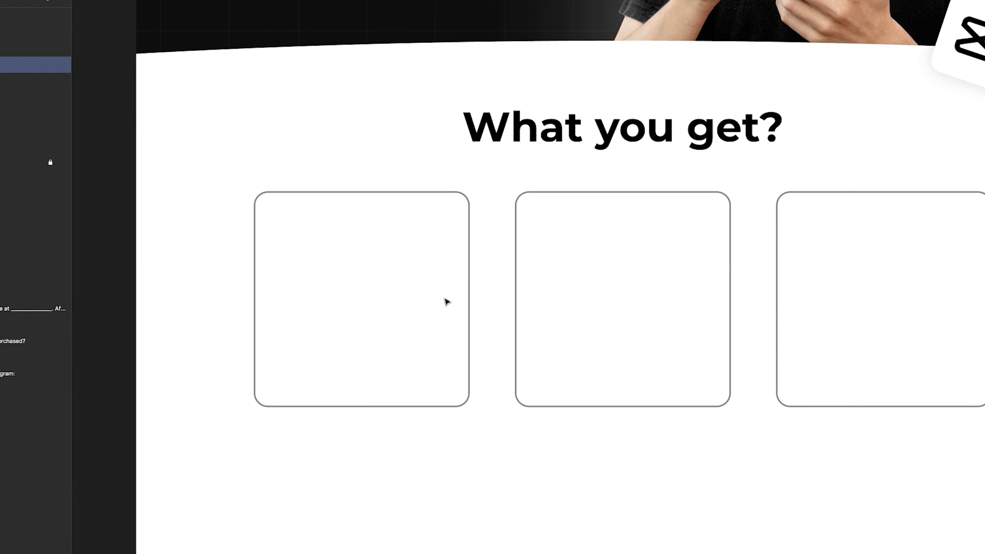
drag(404, 335, 347, 335)
click(452, 383)
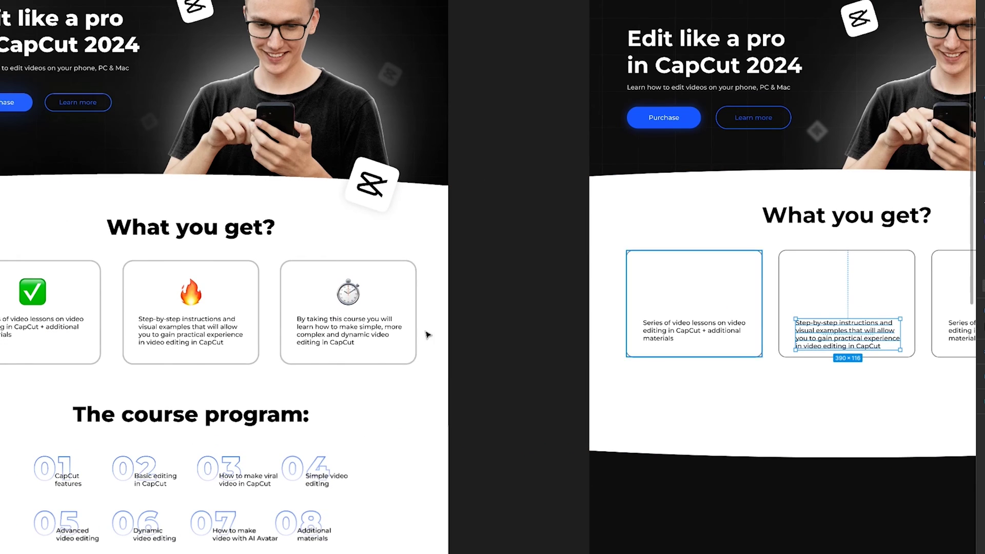
Set the third card's description to "By taking this course you will learn how to make simple, more complex and dynamic video editing in CapCut".
click(374, 330)
scroll(375, 327, right, 5)
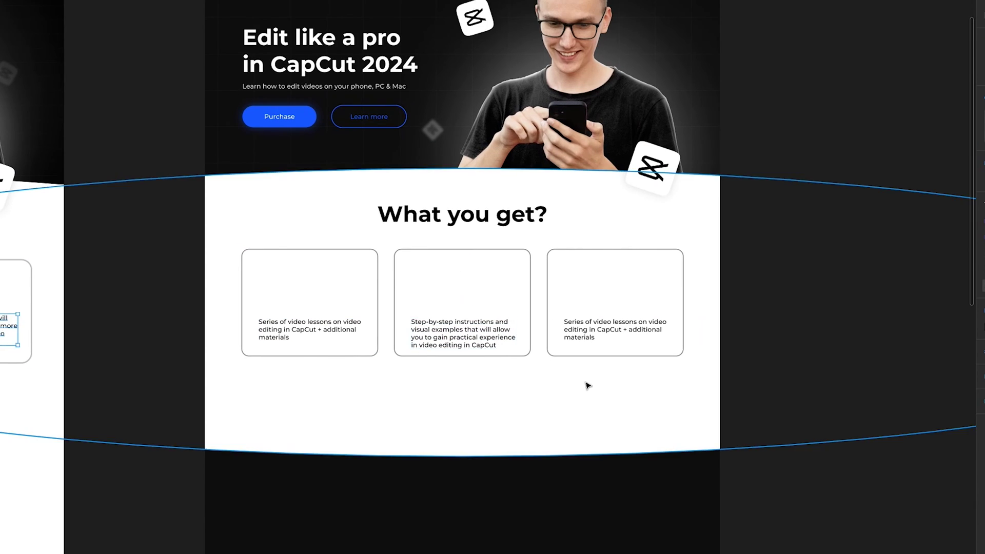
scroll(587, 384, up, 5)
click(582, 300)
text(By taking this course you will learn how to make simple, more complex and dynamic video editing in CapCut)
key(Escape)
Search Iconify for "learn" and import the dashicons:welcome-learn-more graduation cap icon.
click(142, 28)
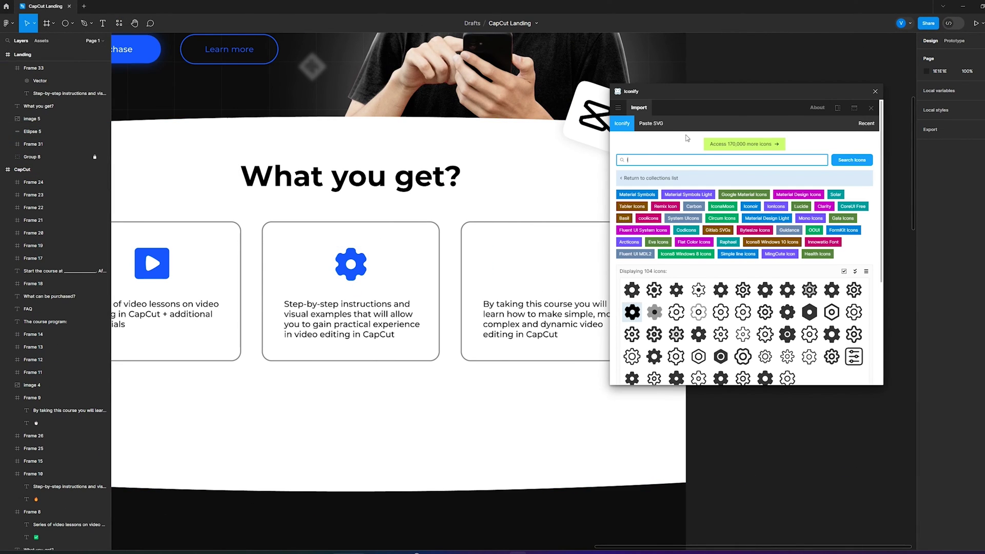
text(learn)
click(742, 242)
scroll(742, 257, down, 2)
click(742, 373)
click(875, 91)
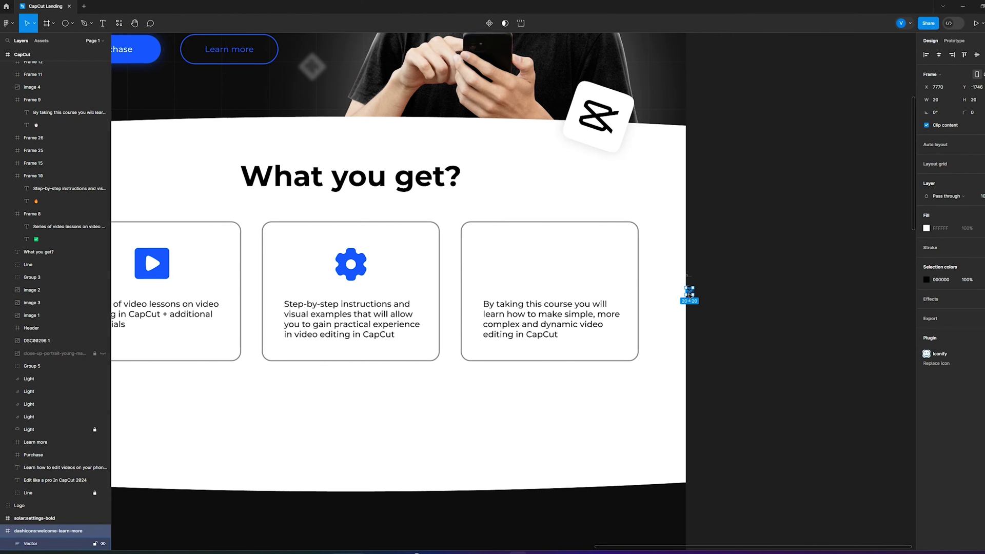
Place the graduation cap, enlarged to about 101 × 80, centred above the third card's text and fill it with the document's blue.
drag(693, 294, 718, 308)
drag(700, 293, 537, 262)
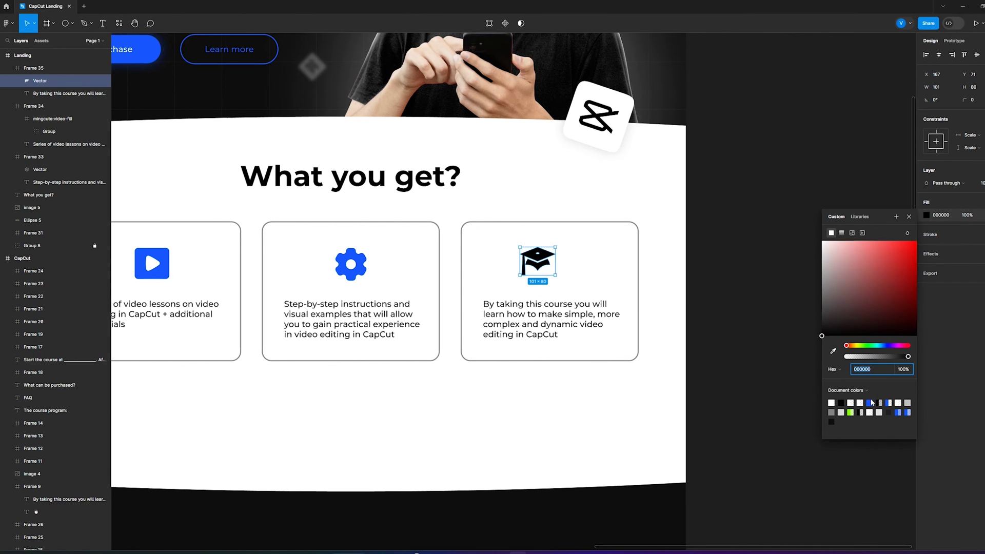
drag(534, 267, 548, 268)
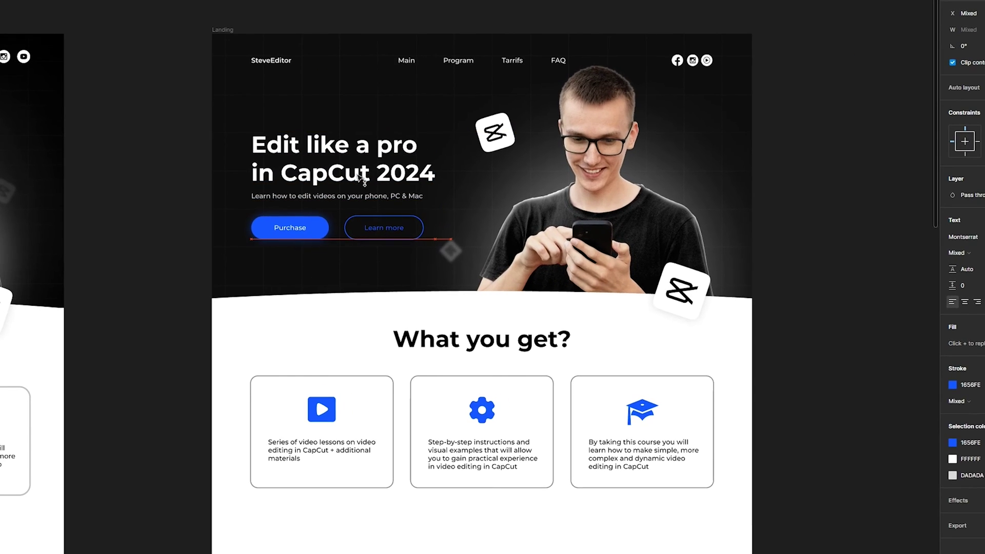
Move the hero's heading, subtitle and both buttons up slightly as one block.
drag(358, 175, 359, 168)
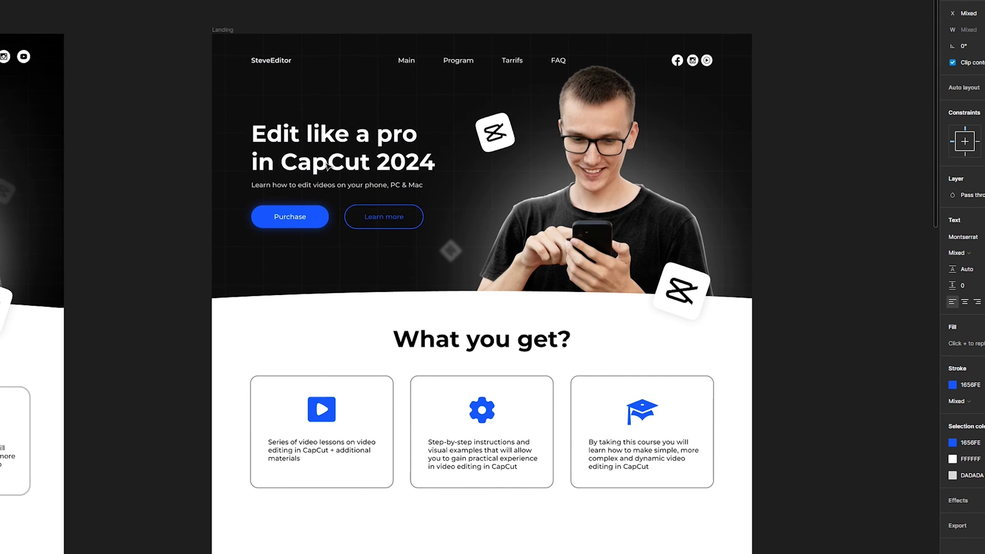
click(815, 250)
scroll(800, 272, down, 3)
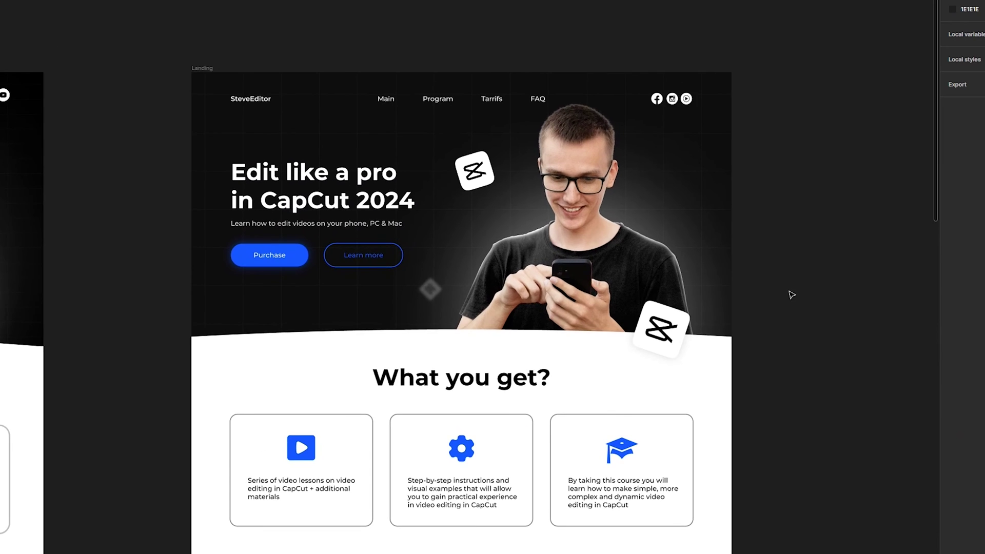
Extend the white section downward with a full-width white rectangle covering the large ellipse's lower edge beneath the cards.
scroll(775, 253, down, 3)
drag(775, 253, 724, 145)
scroll(732, 260, up, 2)
drag(687, 255, 717, 265)
scroll(754, 332, down, 3)
scroll(597, 304, right, 5)
scroll(378, 240, left, 2)
click(365, 283)
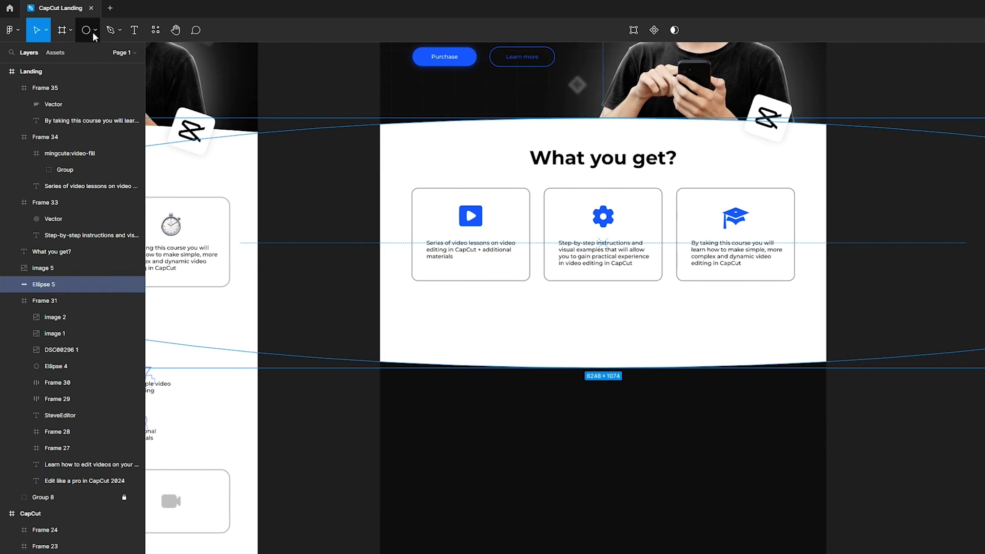
click(94, 30)
click(74, 51)
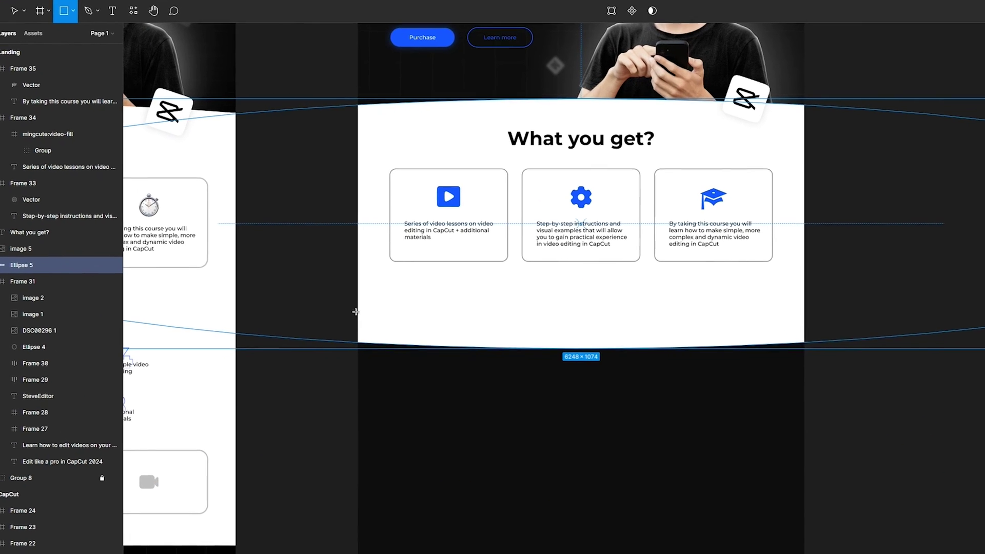
mouse_move(380, 323)
mouse_down()
mouse_move(391, 384)
mouse_move(721, 495)
mouse_move(761, 495)
mouse_move(749, 500)
mouse_up()
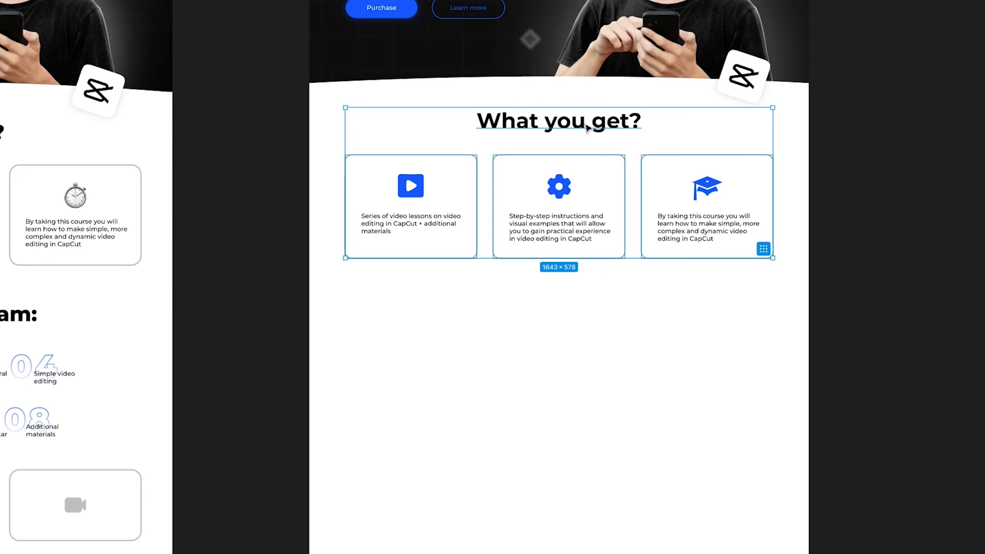
Wrap the "What you get?" heading and its three cards in one frame and move it up to 120 px below the curved edge.
right_click(636, 141)
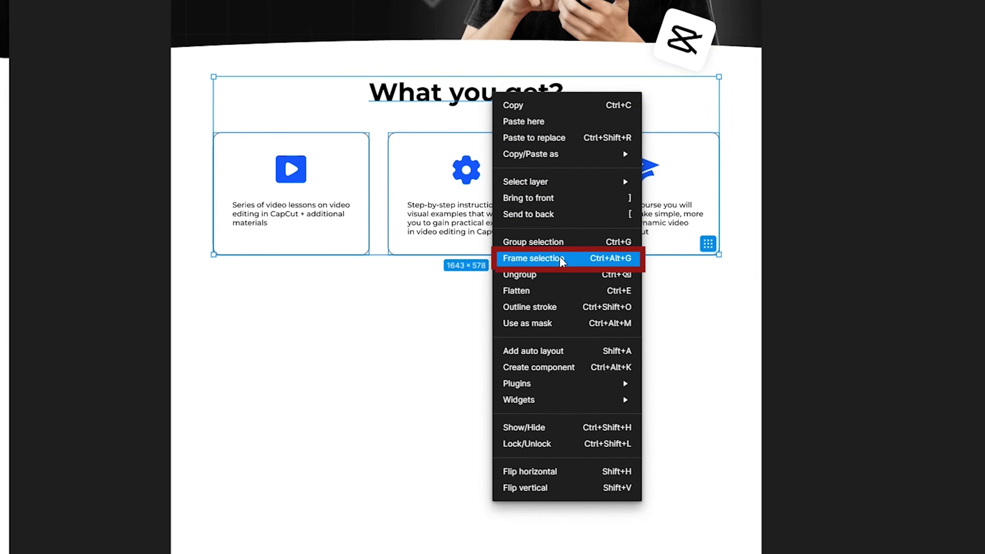
click(562, 259)
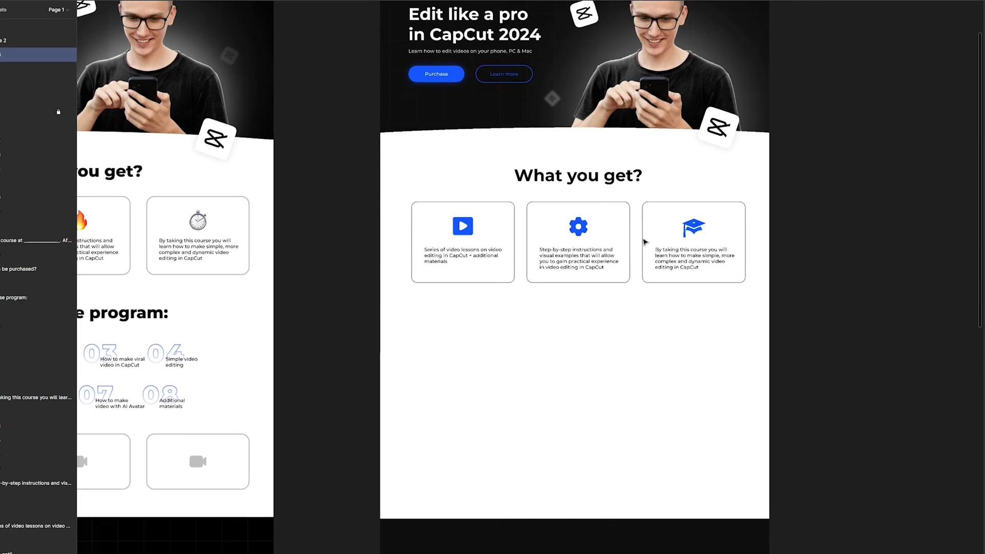
mouse_move(645, 242)
mouse_down()
mouse_move(639, 211)
mouse_move(637, 226)
mouse_up()
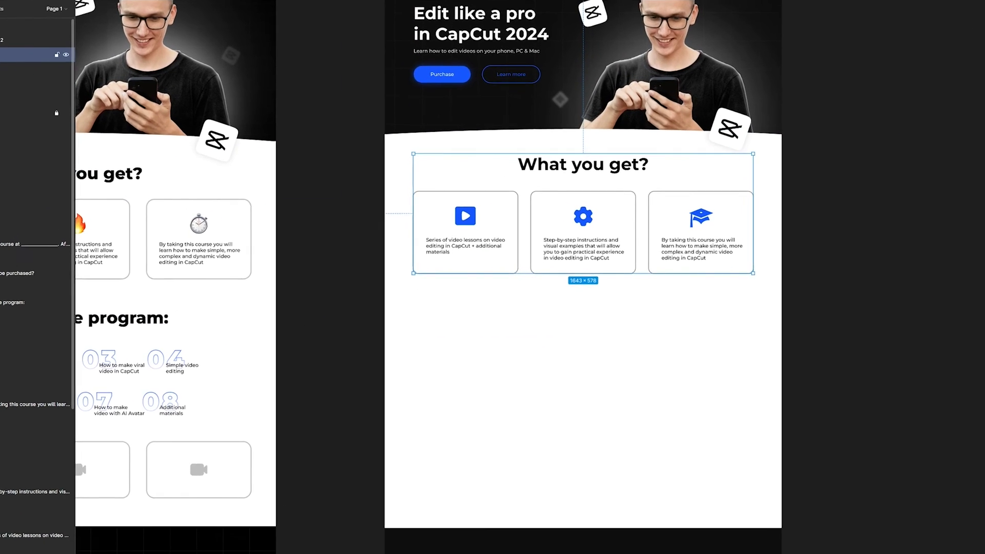
click(336, 167)
Duplicate the "What you get?" heading centred about 112 px below the cards and check its spacing against the section above.
click(575, 159)
drag(575, 159, 554, 331)
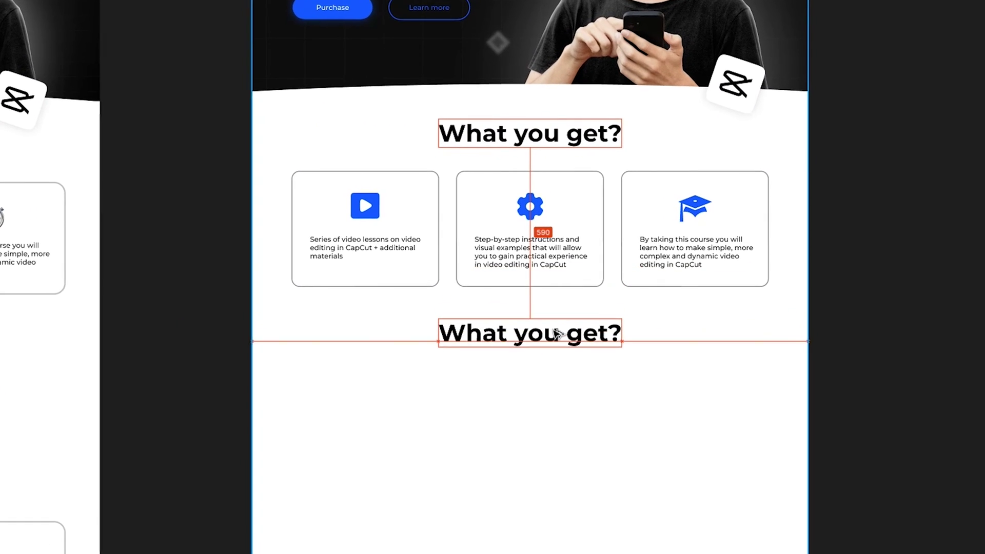
click(543, 176)
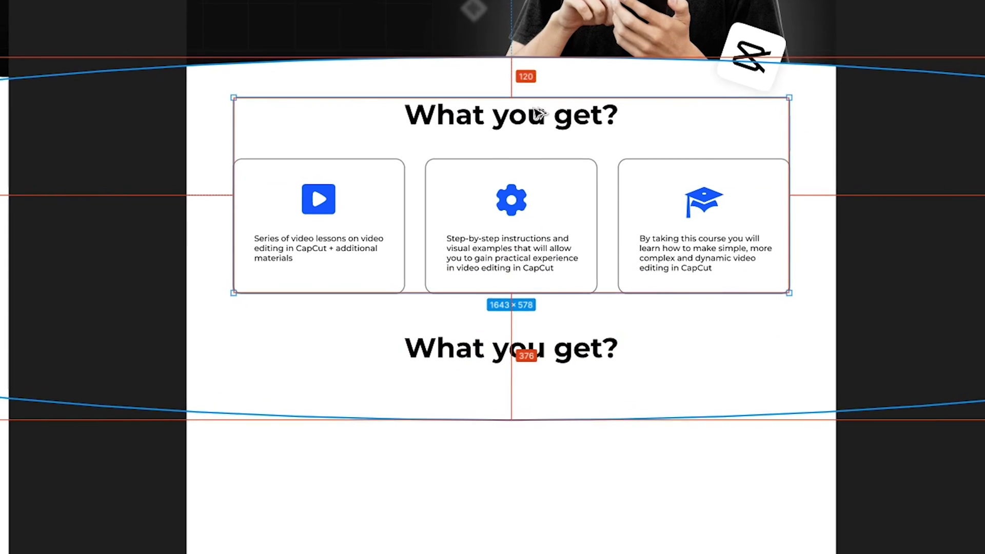
click(552, 330)
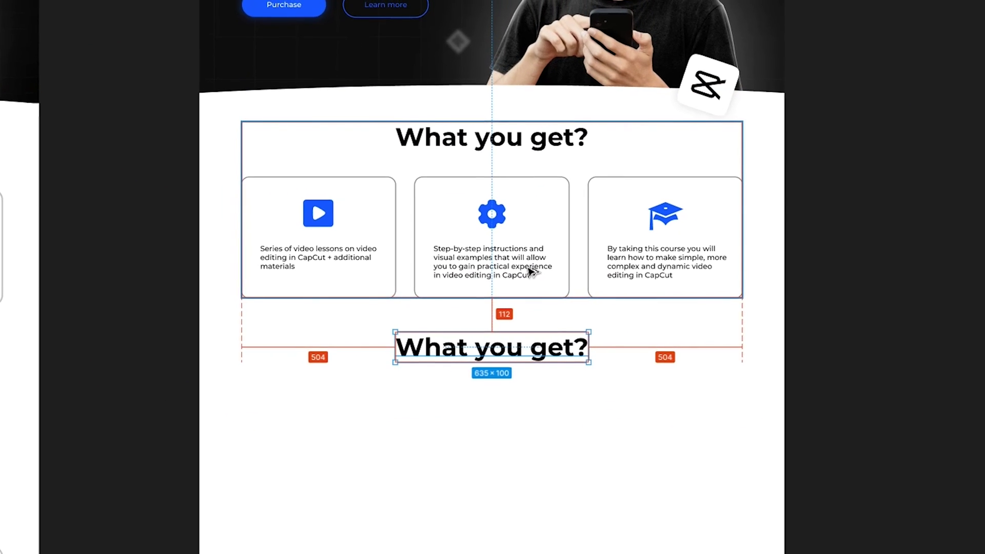
Place the duplicated heading 120 px below the cards, change its text to "Course program:" and centre it horizontally in the frame.
key(shift+Down)
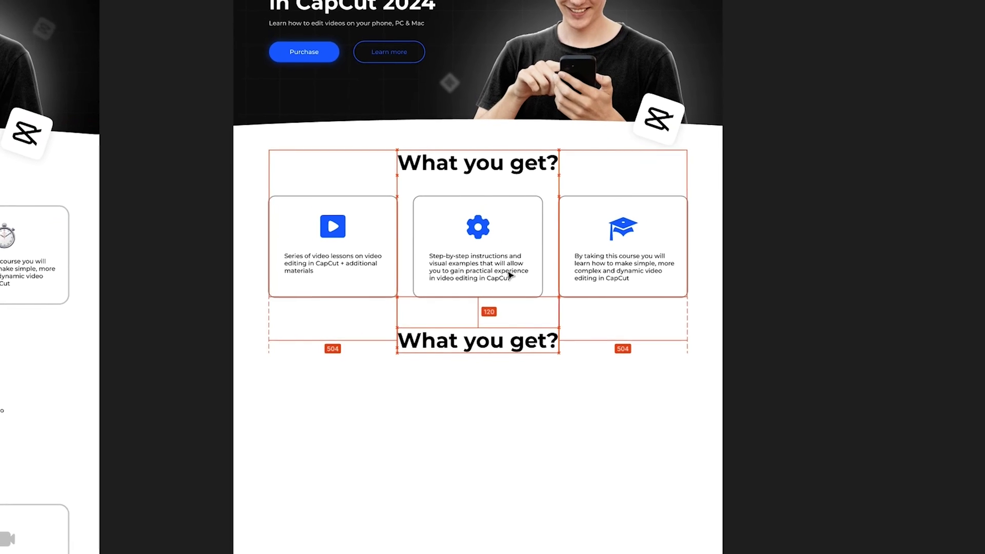
double_click(500, 350)
text(C)
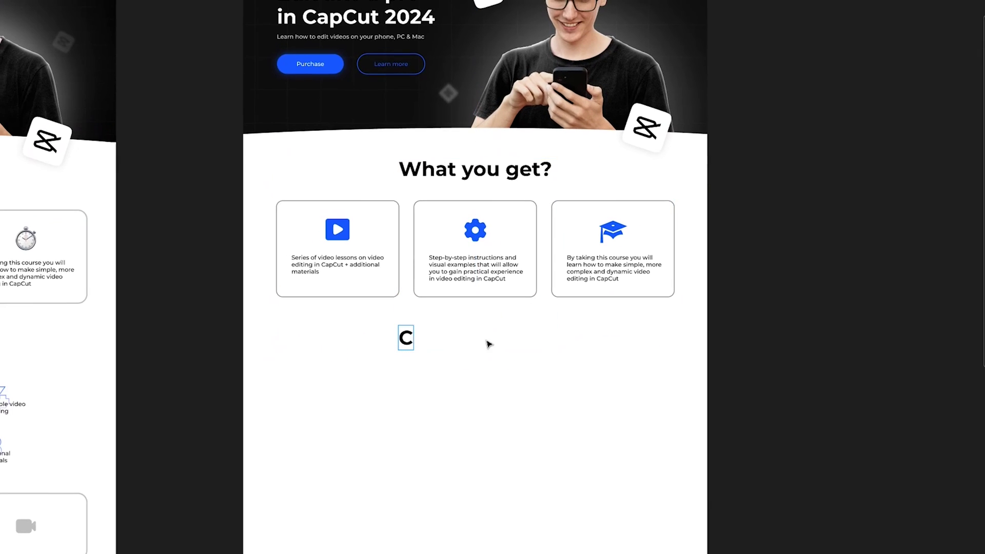
text(ourse program:)
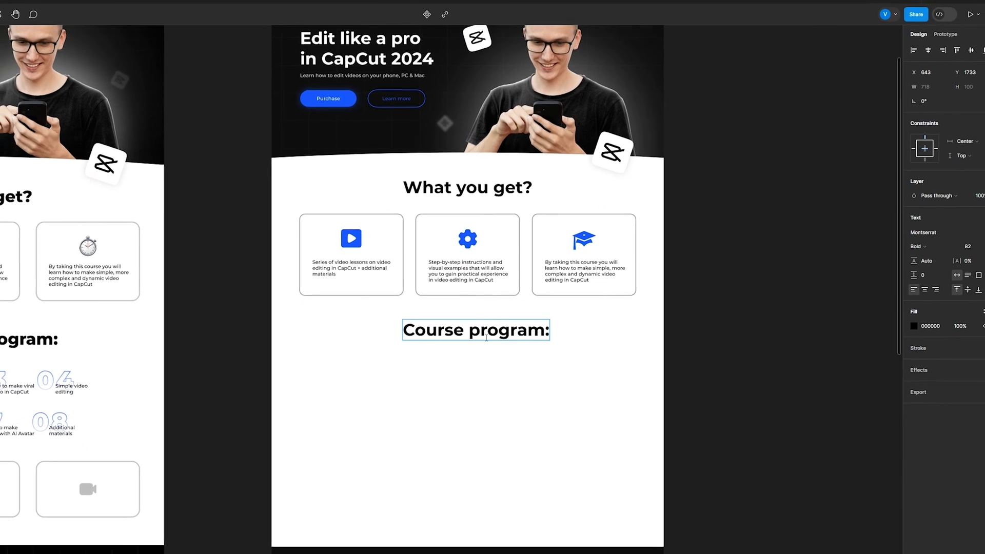
key(Escape)
click(906, 61)
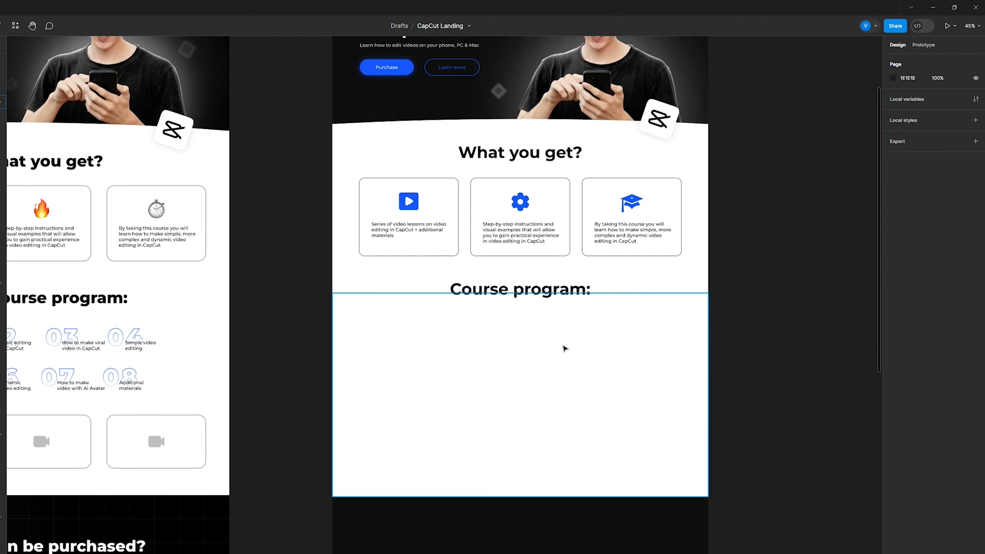
Add a bold "01" number text below the "Course program:" heading.
scroll(502, 349, up, 3)
drag(516, 331, 618, 336)
scroll(590, 337, down, 5)
scroll(283, 381, up, 7)
drag(283, 382, 520, 357)
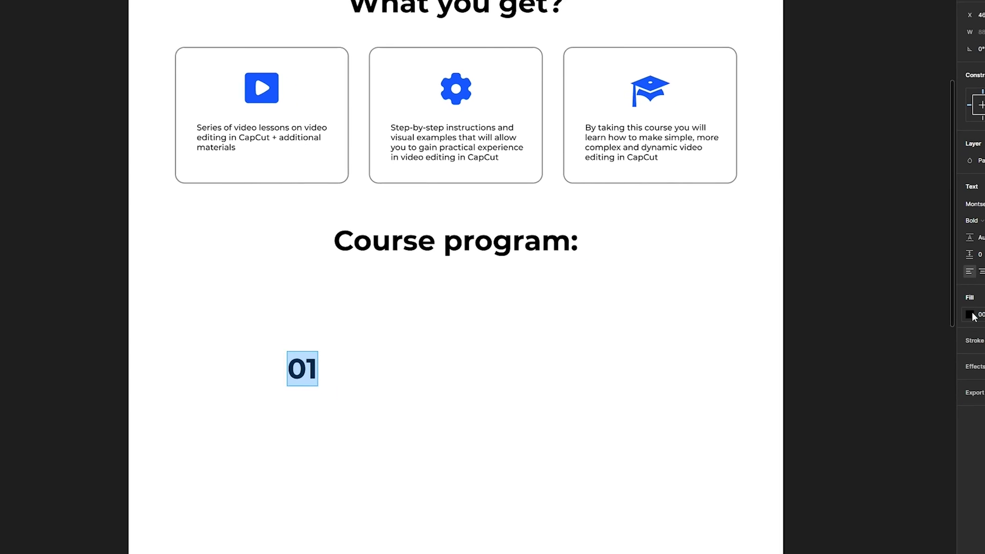
Give the "01" a linear gradient fill from blue to transparent, set its size to 110 and move it closer below the heading.
click(971, 310)
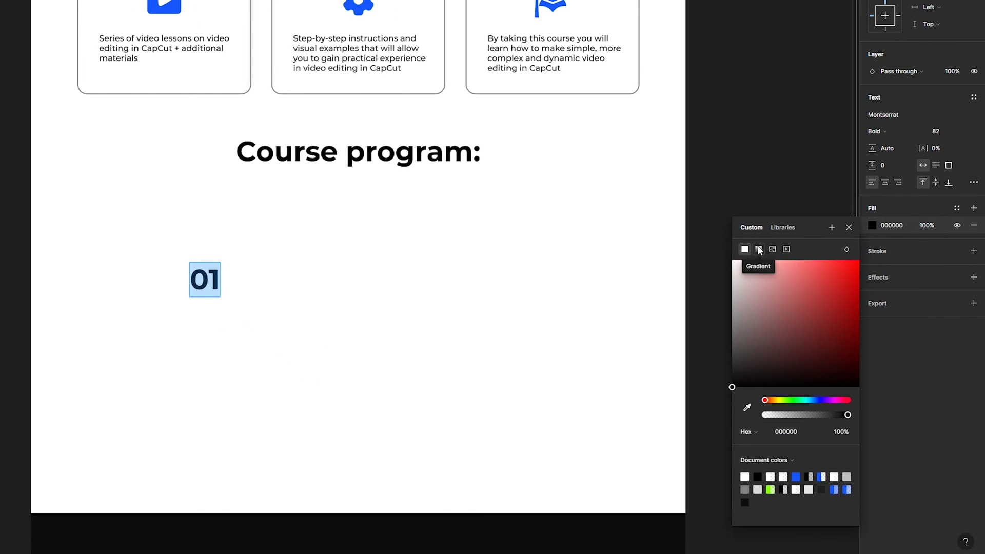
click(758, 248)
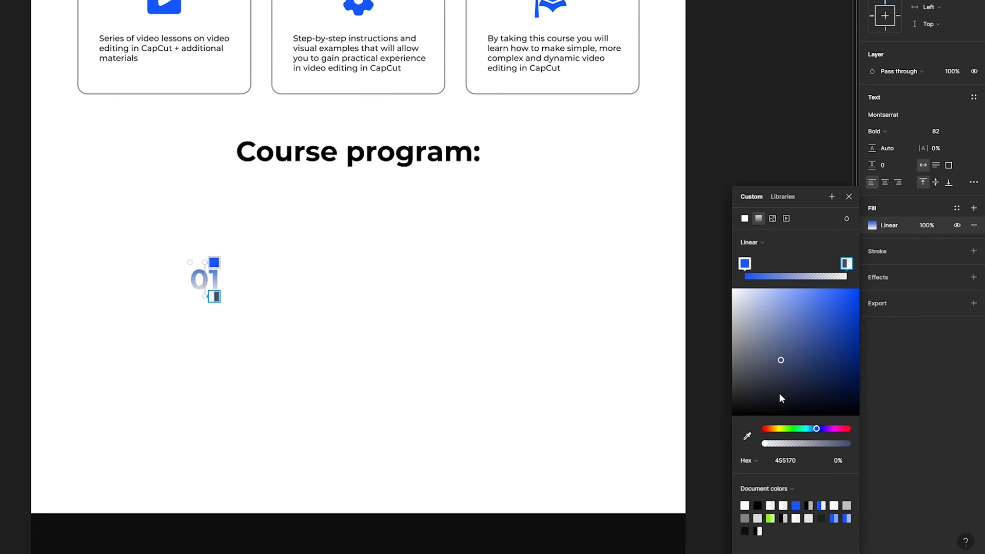
click(849, 197)
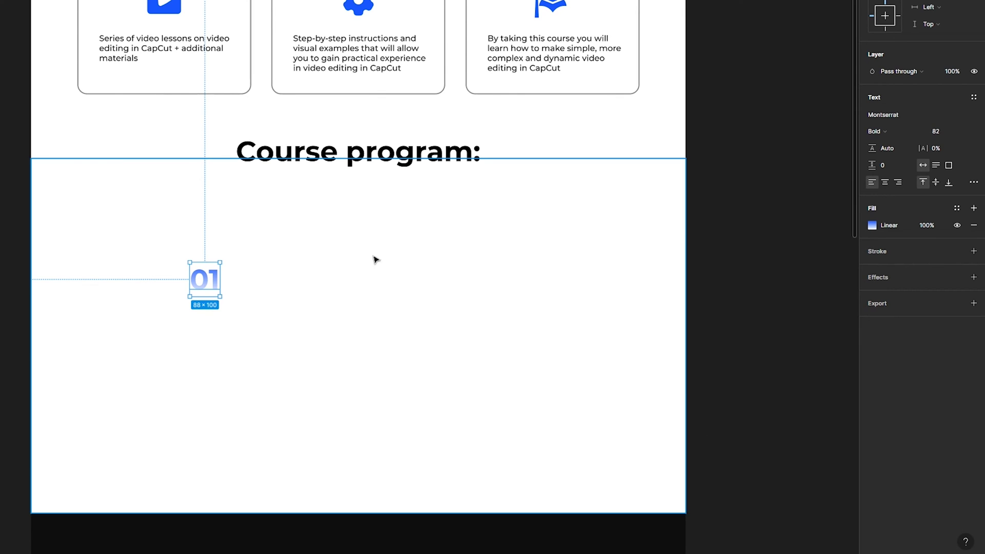
click(946, 131)
text(110)
drag(209, 288, 242, 247)
Duplicate the "01" into a row of four and renumber the copies 02, 03 and 04.
drag(248, 246, 394, 246)
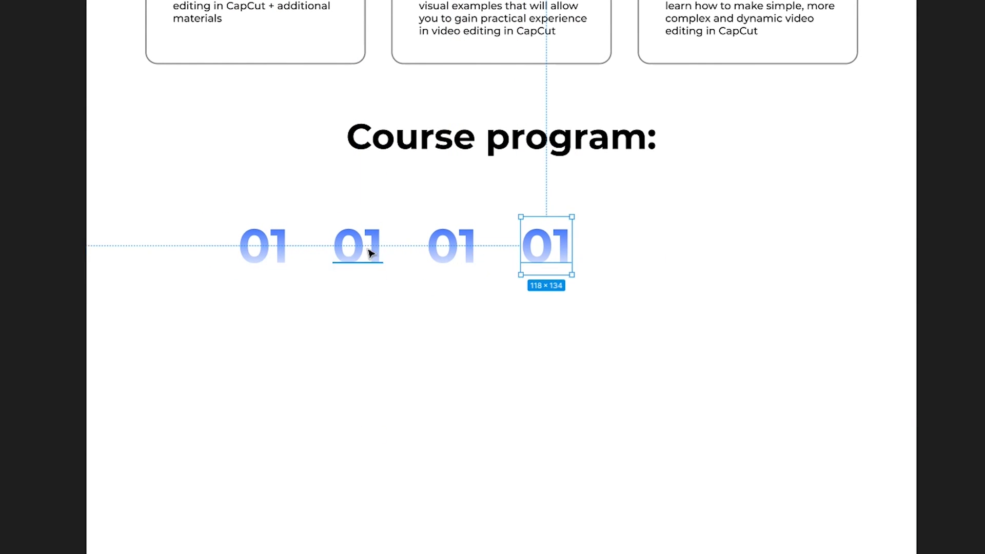
key(Delete)
text(4)
key(Escape)
Spread the numbers 01 to 04 wider apart into an evenly spaced row.
shift+click(446, 259)
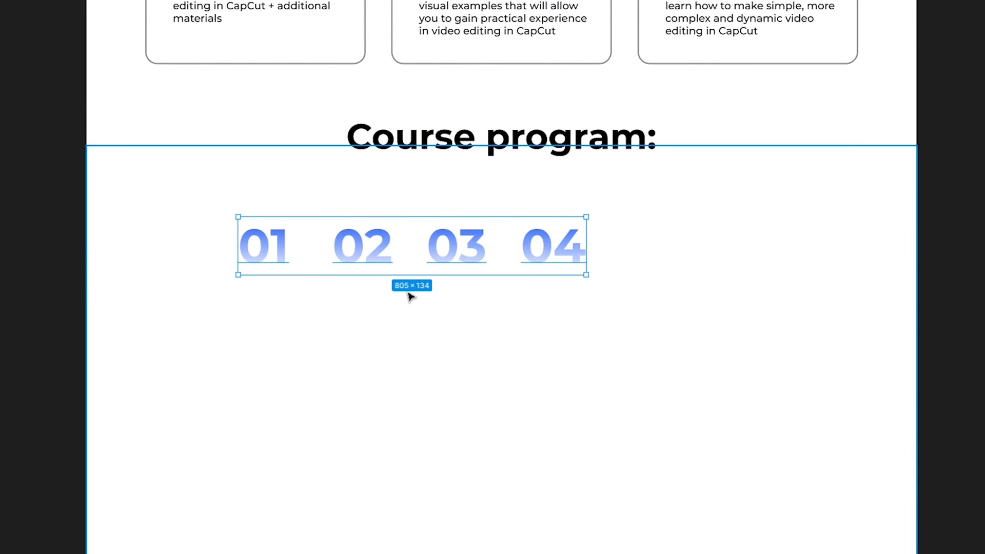
shift+click(362, 251)
shift+click(267, 252)
drag(544, 243, 750, 239)
drag(448, 247, 511, 248)
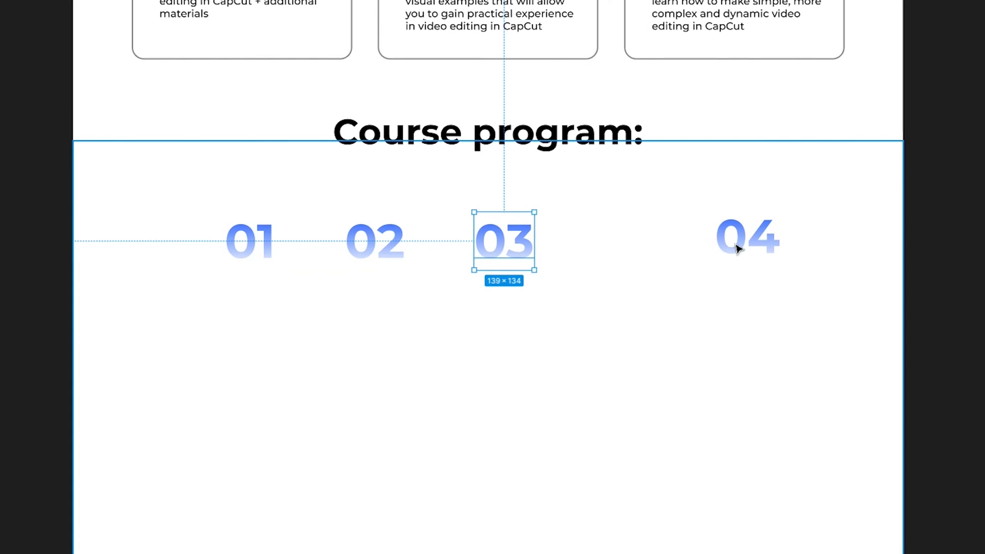
drag(736, 248, 626, 250)
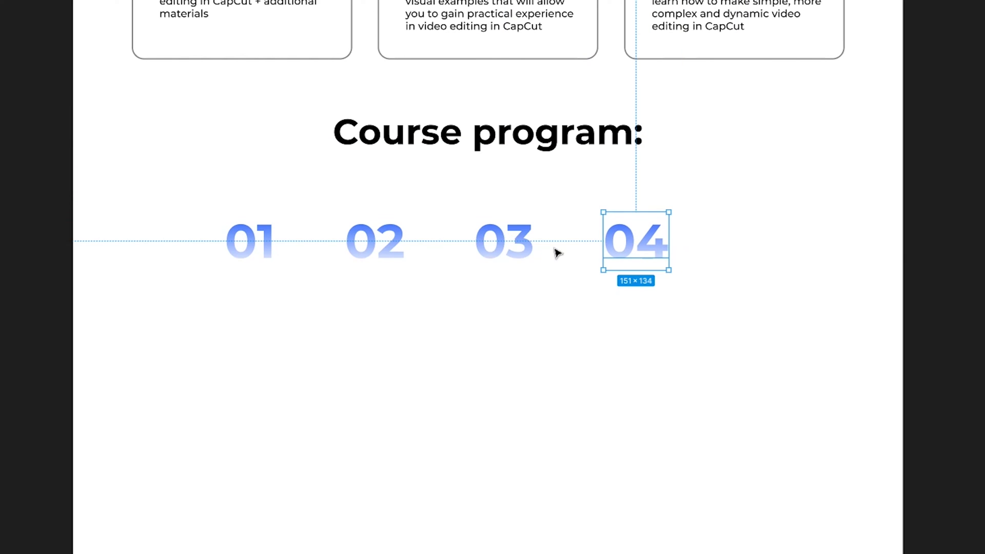
Move the row of four numbers up closer to the "Course program:" heading and check the spacing of the cards above.
shift+click(377, 246)
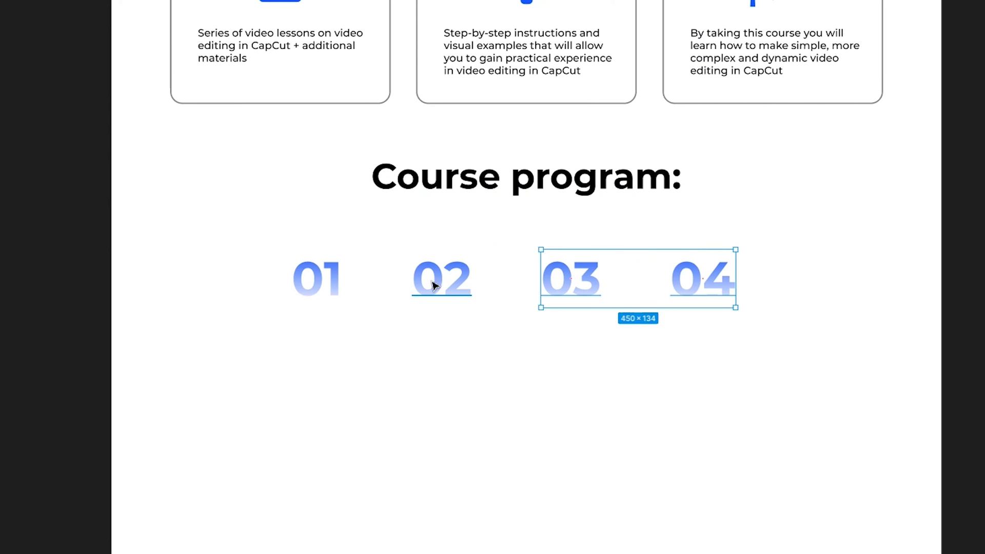
shift+click(433, 283)
shift+click(320, 281)
key(alt)
key(shift+Up)
key(shift+Up)
key(shift+Up)
key(shift+Up)
double_click(527, 52)
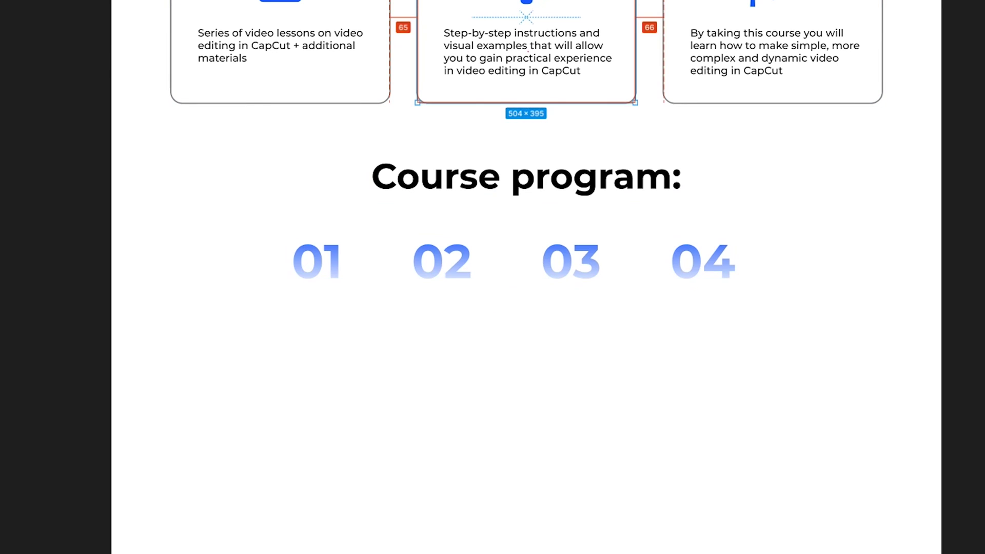
Duplicate the number row directly below and renumber the copies 05, 06, 07 and 08.
click(461, 262)
drag(466, 258, 467, 351)
double_click(332, 354)
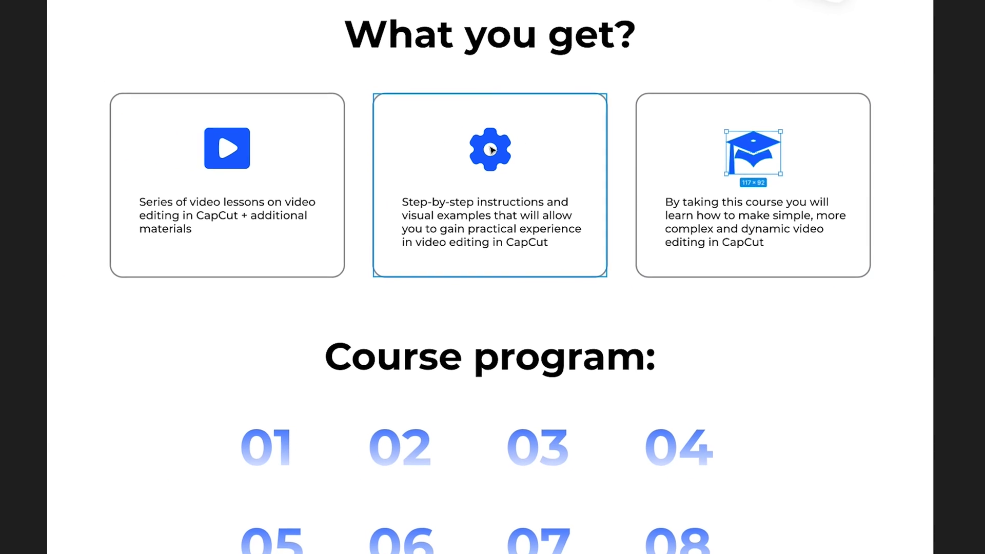
Recolour the three card icons under "What you get?" with a linear gradient fading from blue to transparent.
shift+click(500, 151)
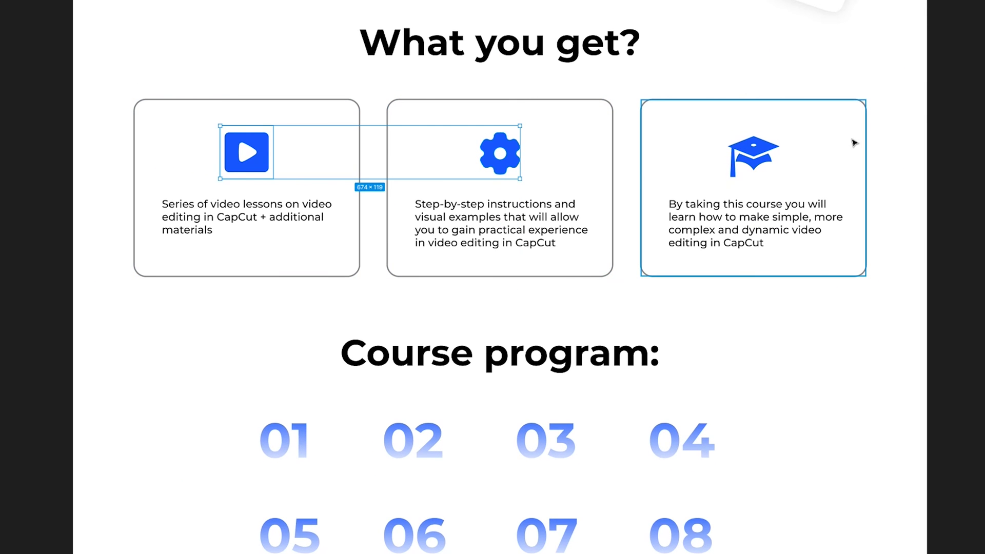
shift+click(752, 154)
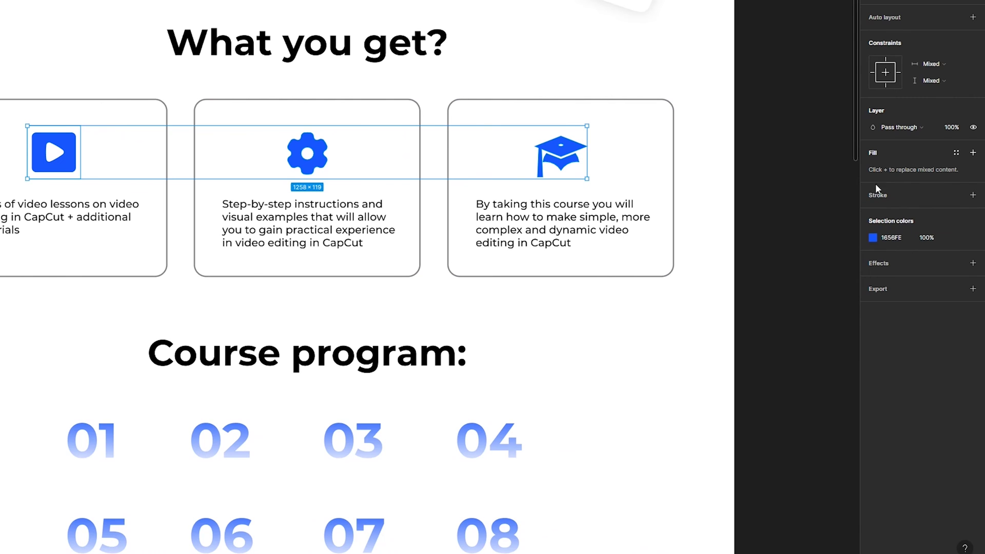
click(872, 236)
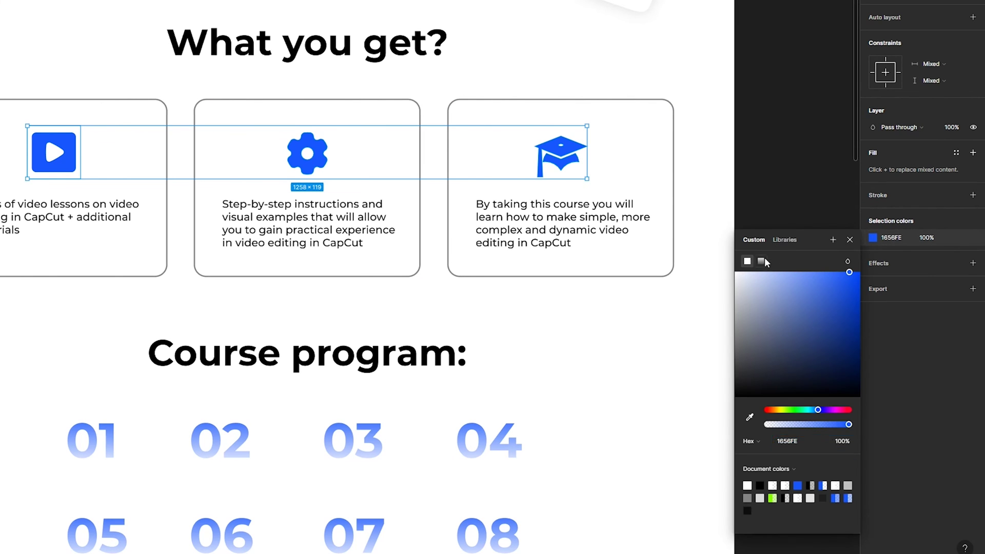
click(761, 229)
click(849, 208)
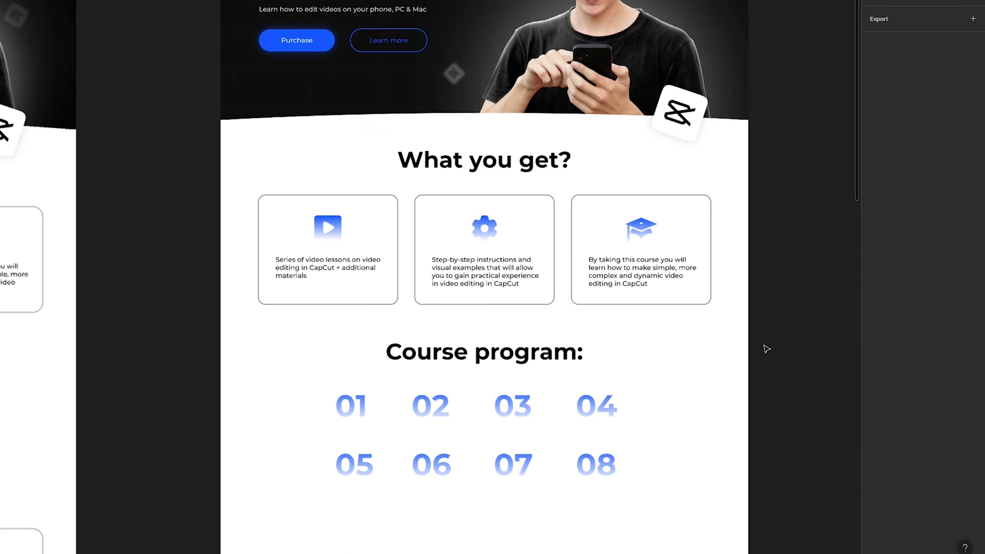
Caption the numbers 01 to 08 with lesson titles from "CapCut features" to "Additional materials", reusing the middle card's description text.
click(300, 233)
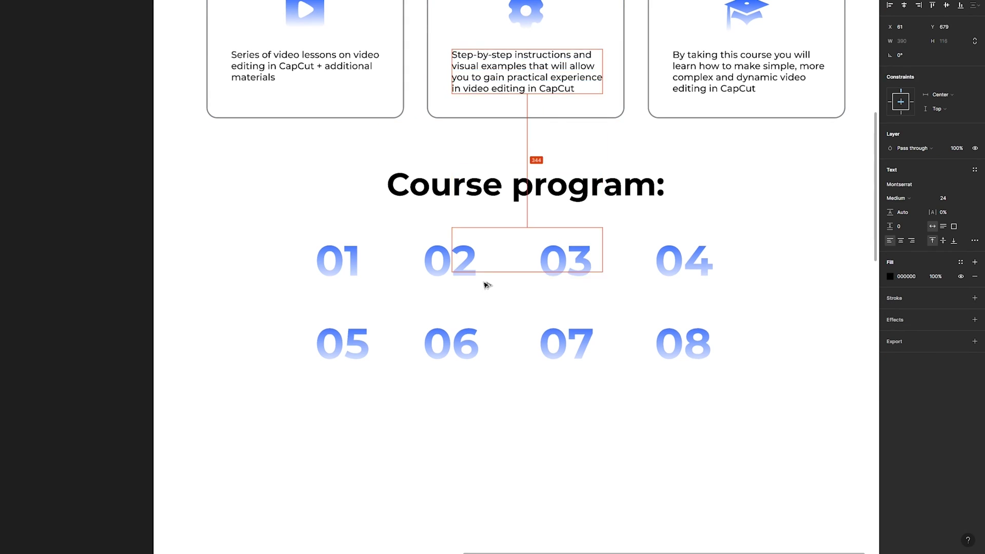
drag(487, 289, 374, 282)
double_click(369, 243)
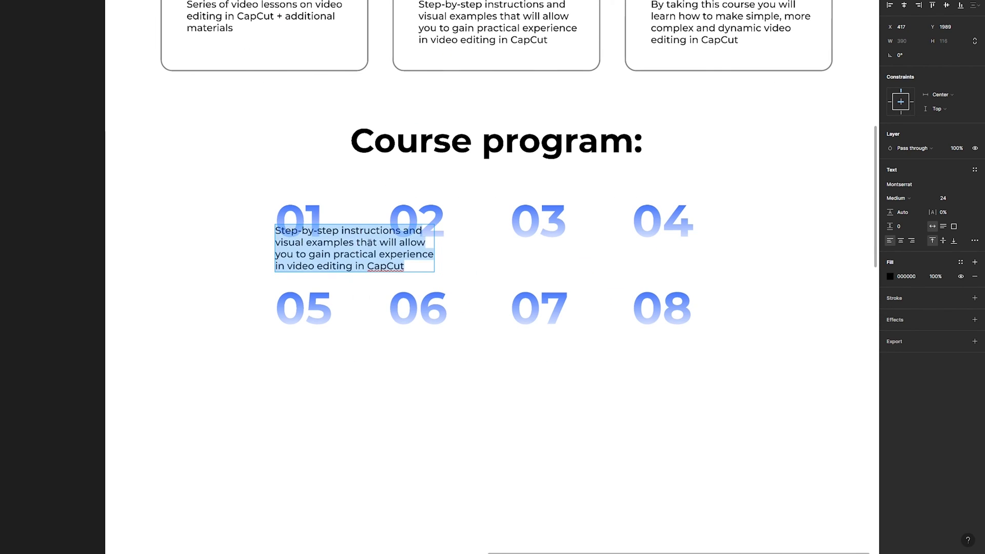
text(CapCut features)
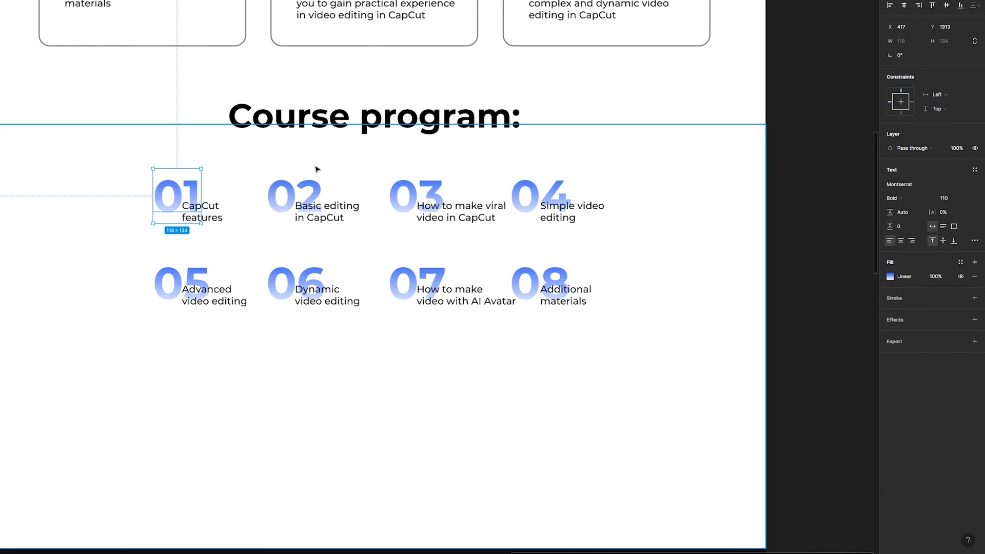
Remove the fill from all eight numbers and give them an outside stroke 3 px thick.
scroll(316, 169, up, 1)
key(ctrl+a)
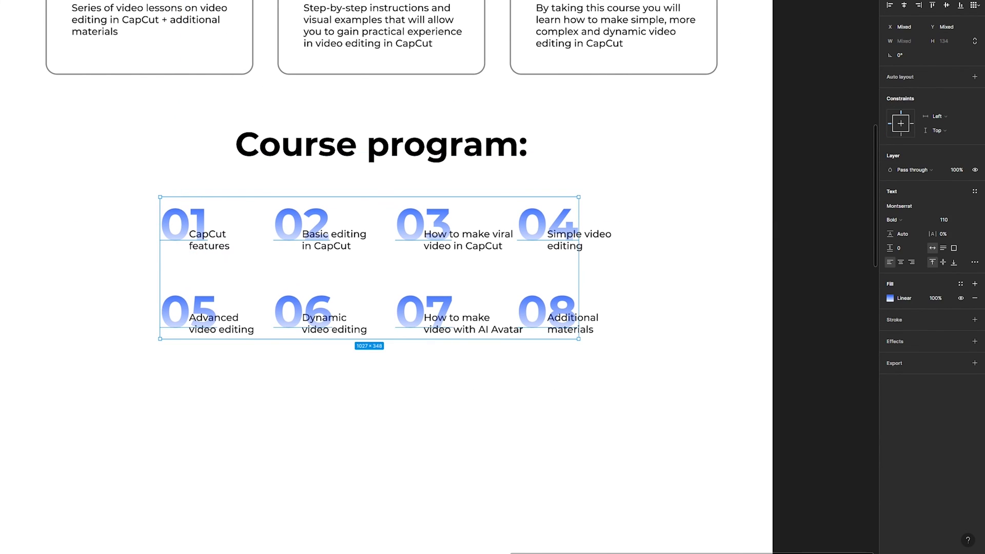
click(974, 299)
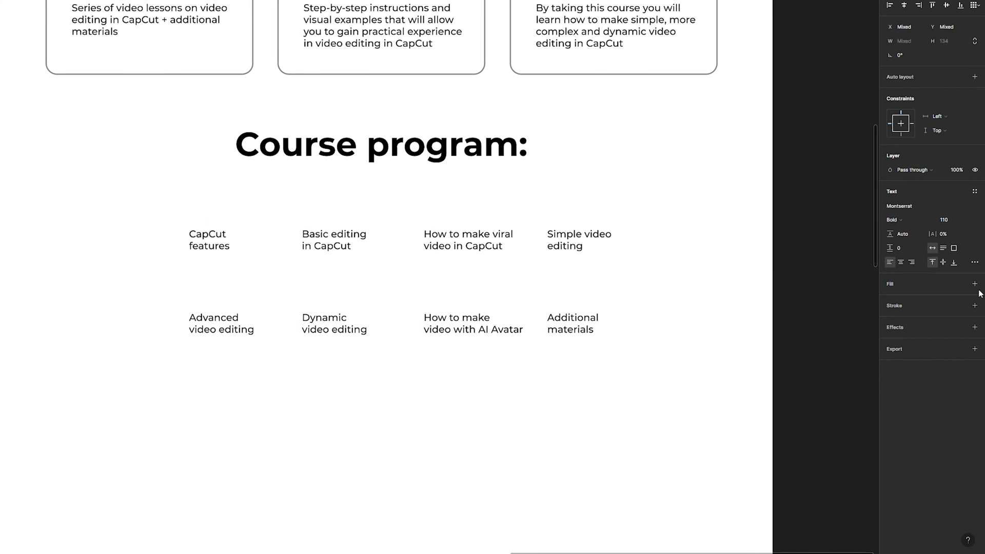
click(974, 305)
click(889, 319)
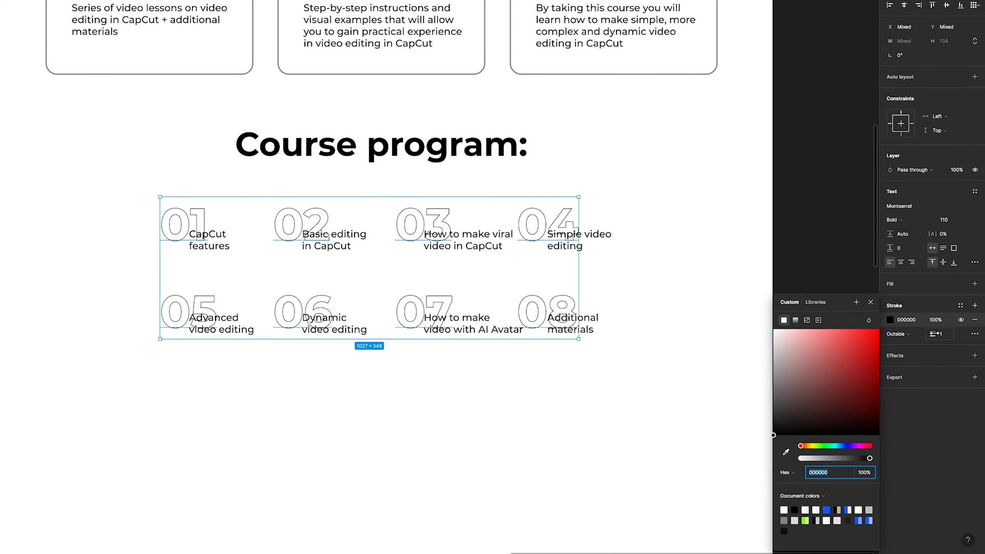
click(943, 335)
text(3)
key(Return)
Change the numbers' stroke to a linear gradient fading from blue to transparent.
click(795, 320)
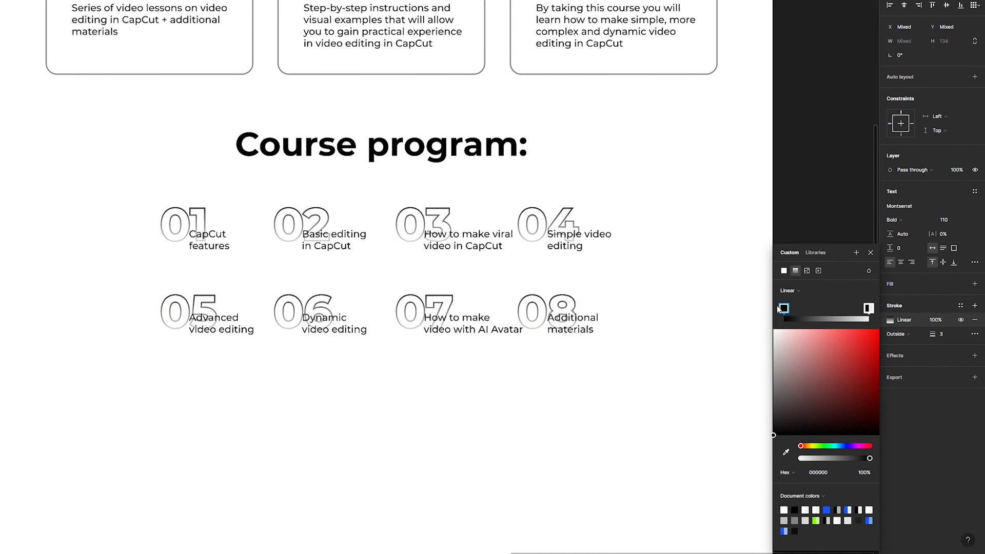
click(826, 510)
drag(839, 458, 745, 456)
click(871, 252)
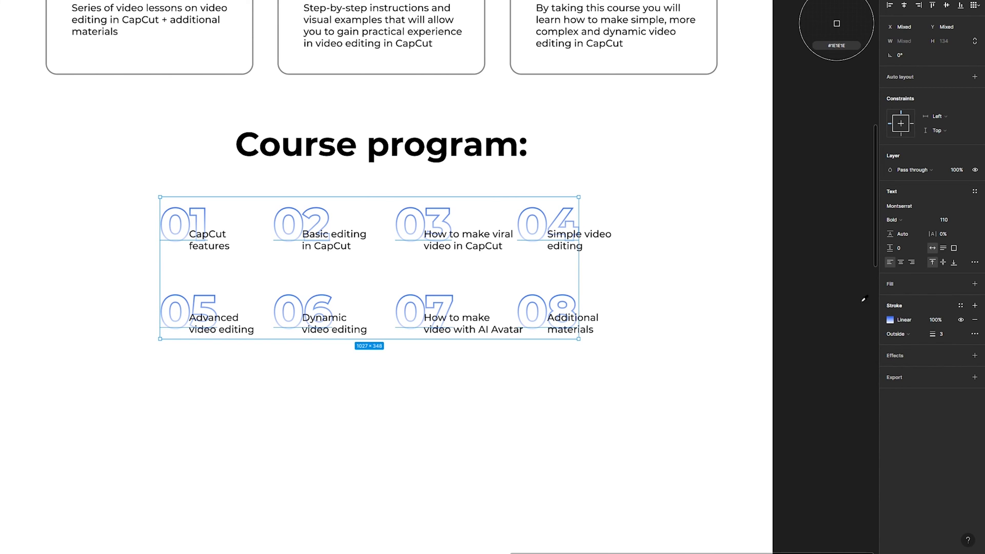
click(841, 298)
Duplicate the video lessons card below the course program, delete its contents and resize it to 504 × 306.
scroll(733, 318, down, 2)
drag(733, 318, 698, 275)
scroll(701, 314, down, 3)
scroll(701, 314, up, 3)
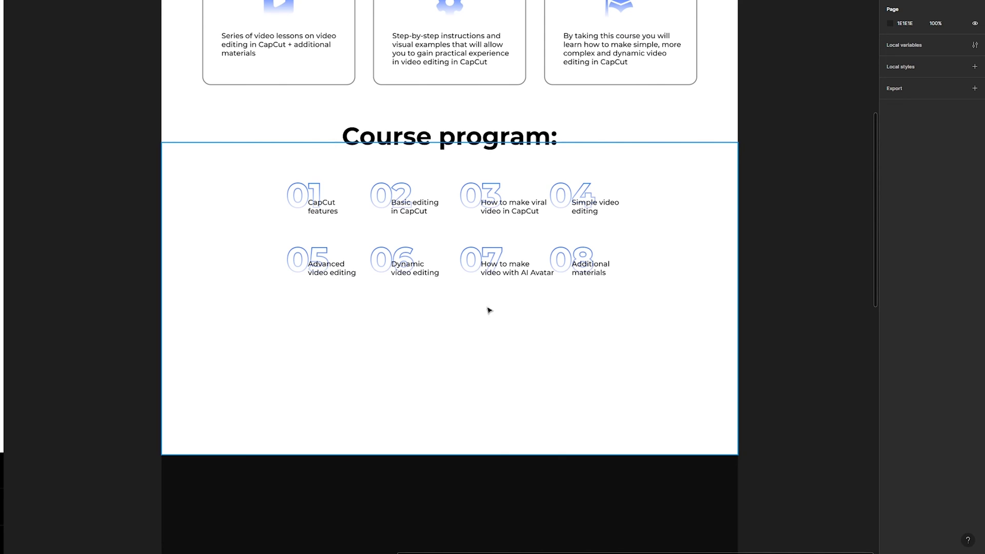
drag(429, 320, 445, 400)
scroll(445, 400, up, 1)
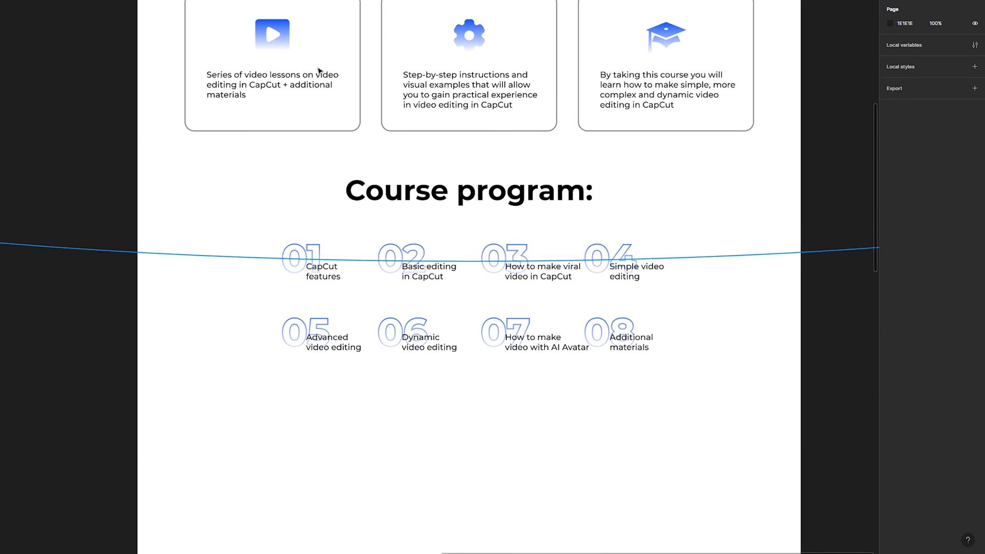
double_click(328, 70)
drag(334, 75, 334, 482)
drag(370, 381, 339, 266)
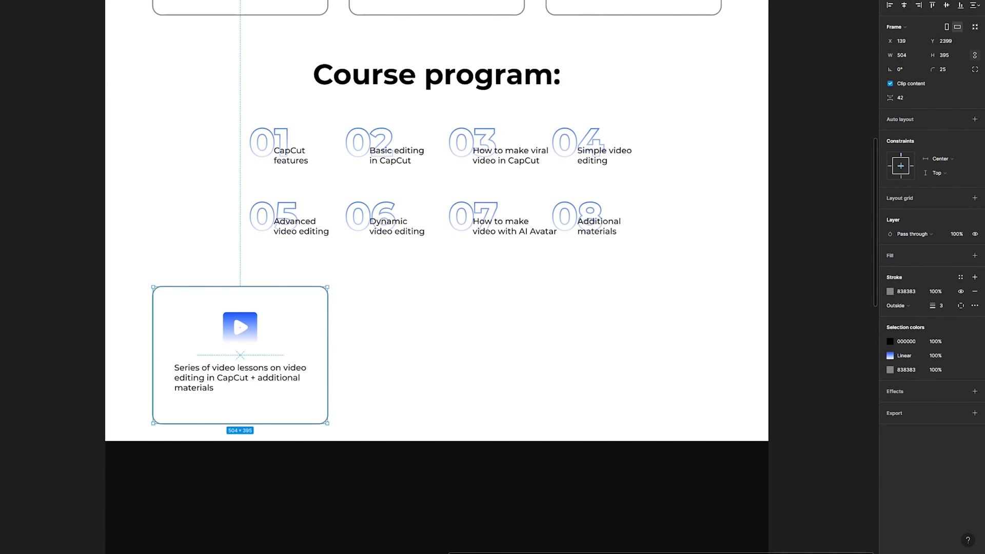
drag(240, 379, 269, 373)
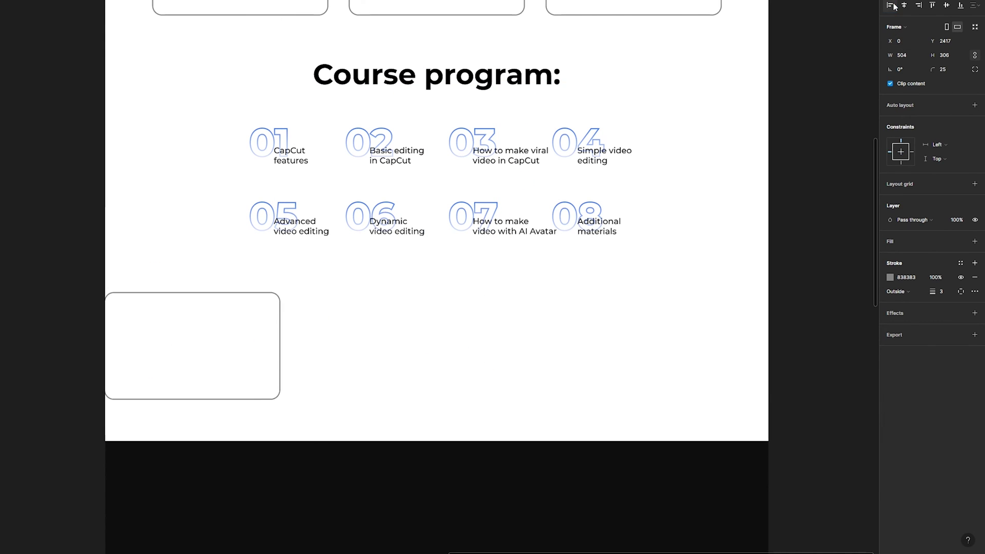
Align the empty card with the first card above and duplicate it into a row of three matching the card columns.
drag(476, 322, 277, 349)
drag(220, 348, 783, 350)
scroll(738, 321, right, 2)
click(741, 319)
scroll(743, 338, up, 2)
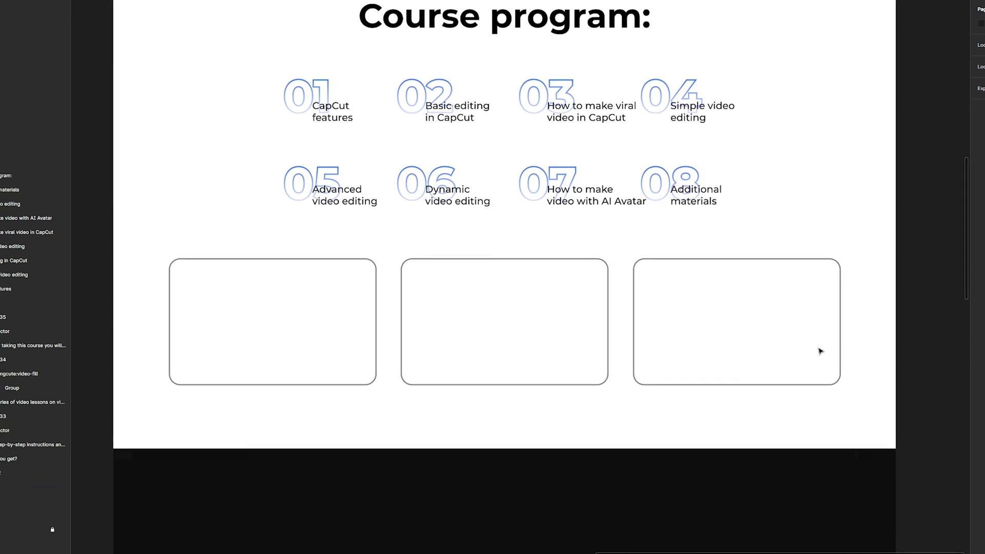
Search the Iconify plugin for "video", import the mdi:video icon onto the canvas and close the plugin.
click(149, 1)
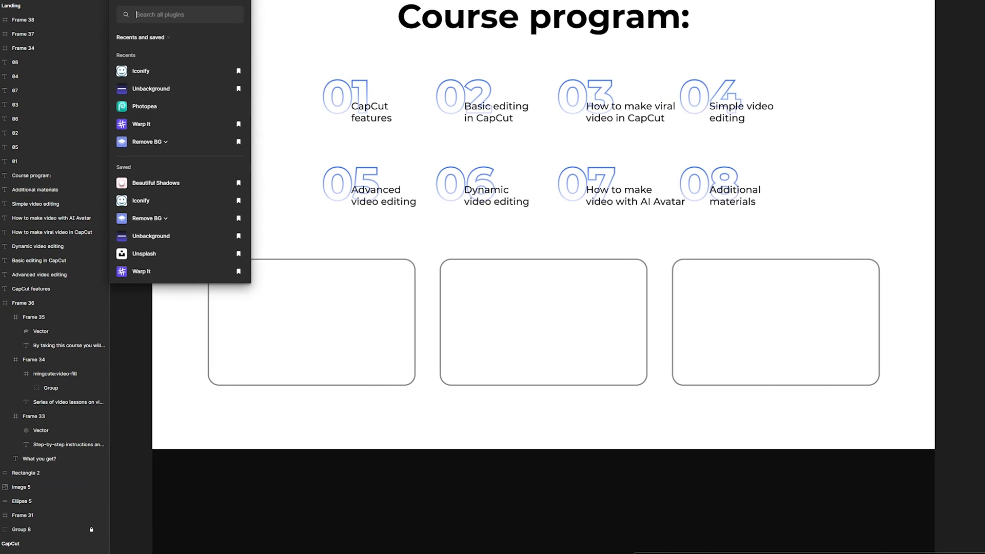
click(142, 70)
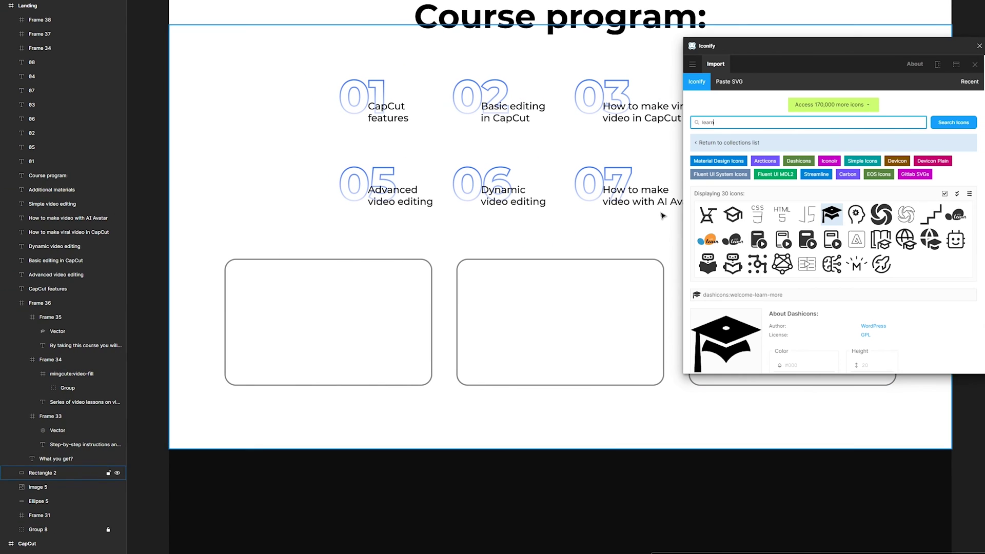
double_click(756, 123)
text(video)
key(Return)
click(708, 293)
scroll(713, 298, down, 4)
click(833, 358)
click(978, 46)
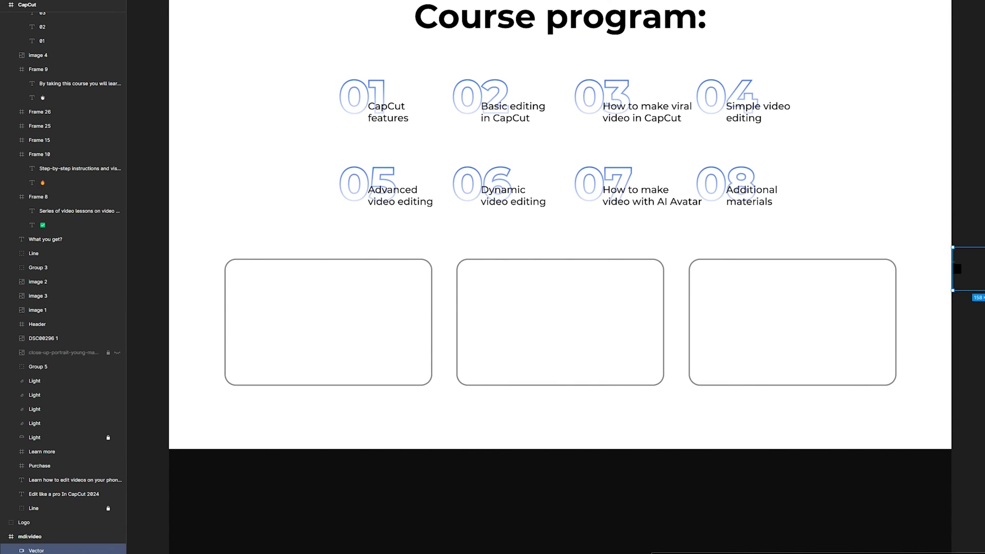
Place the video icon in the centre of each of the three empty cards and recolor all three icons with the grey document color.
drag(957, 268, 337, 327)
shift+double_click(565, 330)
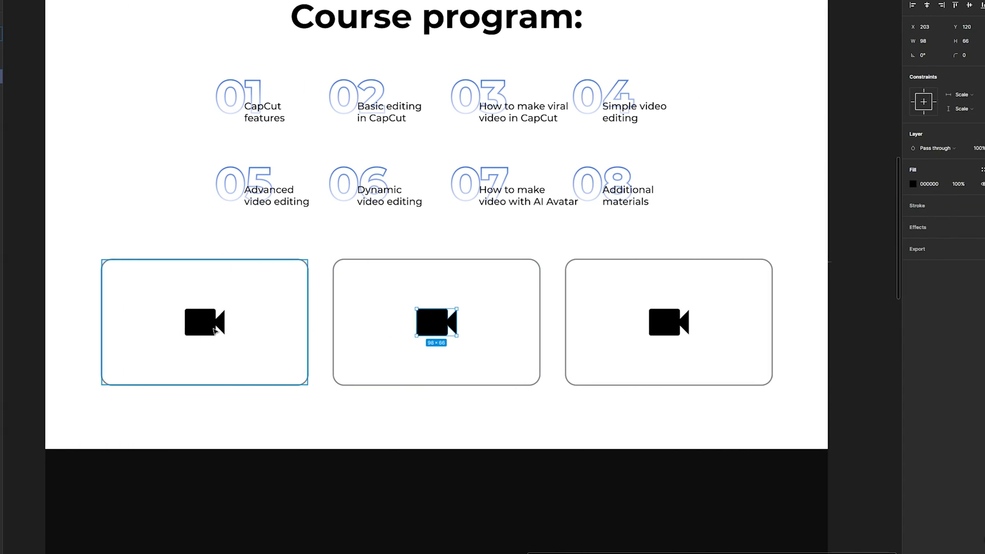
shift+double_click(214, 331)
shift+double_click(668, 324)
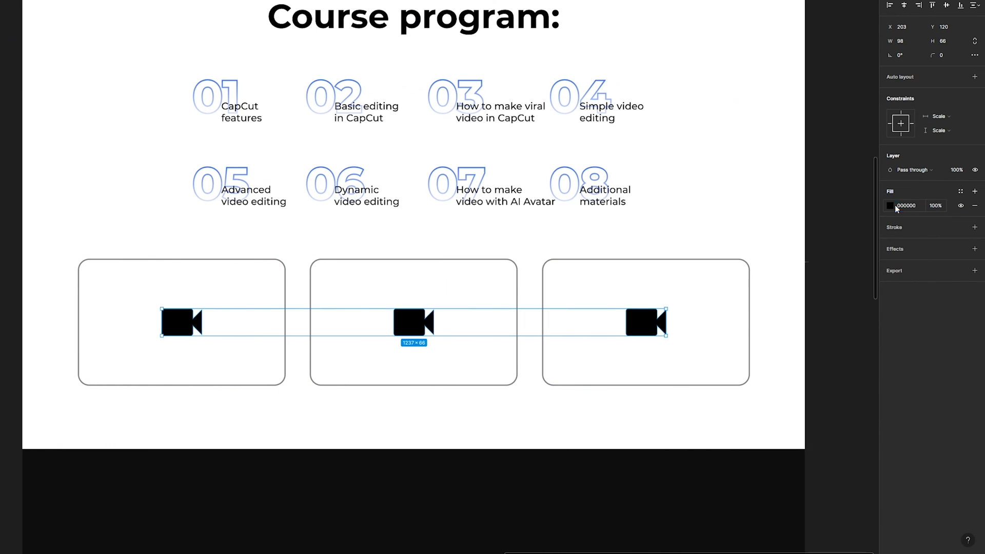
click(914, 207)
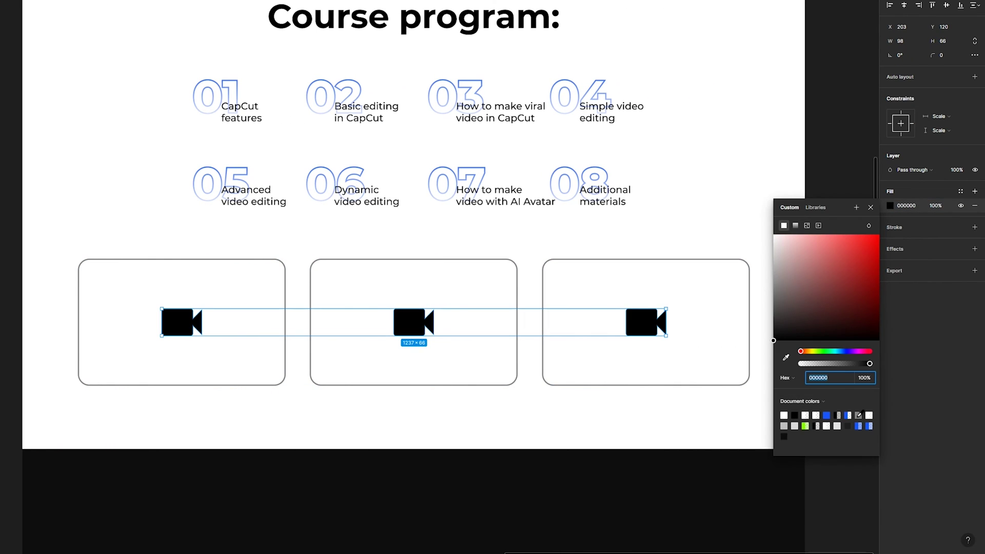
click(859, 414)
click(870, 207)
click(839, 226)
Wrap all course program layers, from the last video card down to the "CapCut features" text, in a single frame.
scroll(769, 257, down, 3)
scroll(718, 307, up, 4)
scroll(605, 397, down, 3)
scroll(502, 408, up, 2)
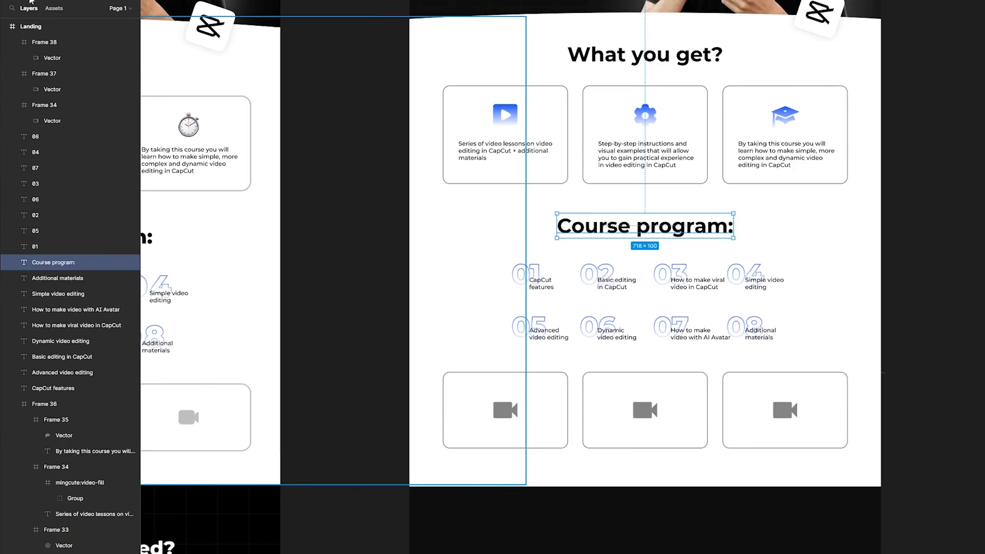
click(42, 75)
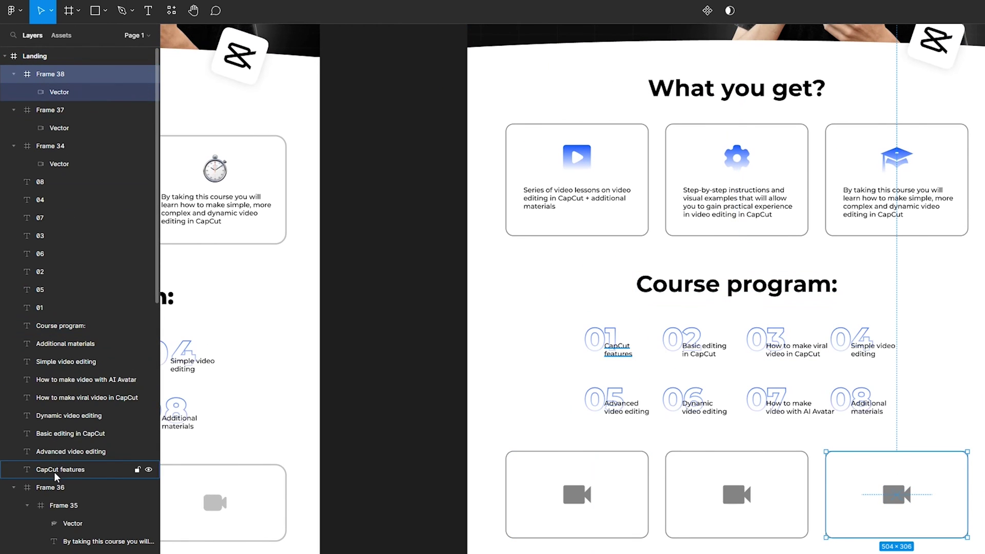
shift+click(56, 472)
right_click(32, 349)
click(57, 443)
Duplicate the "Course program:" heading into the dark section as a white (FFFFFF) heading reading "What can be purchased?".
double_click(719, 289)
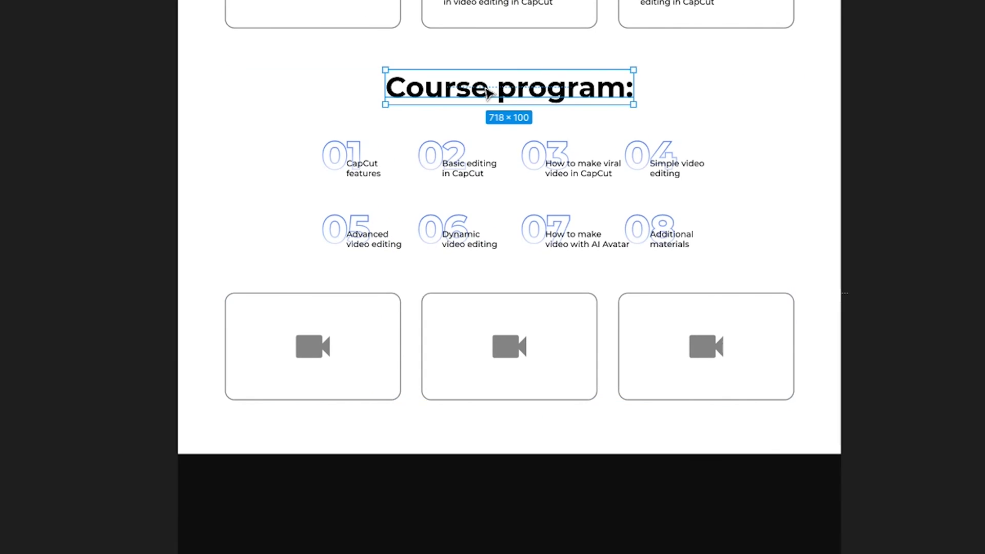
drag(510, 109, 503, 522)
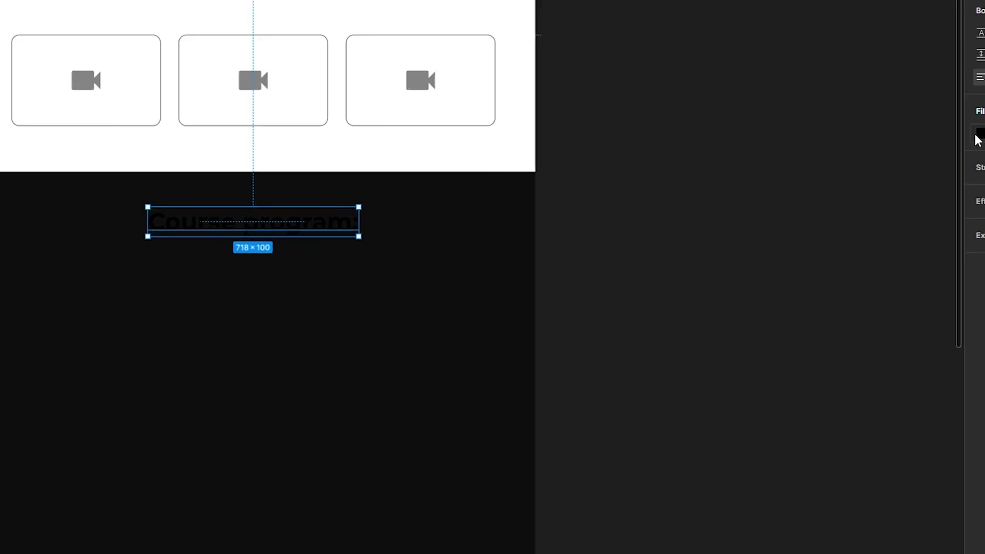
click(980, 134)
drag(750, 280, 671, 205)
scroll(308, 277, down, 2)
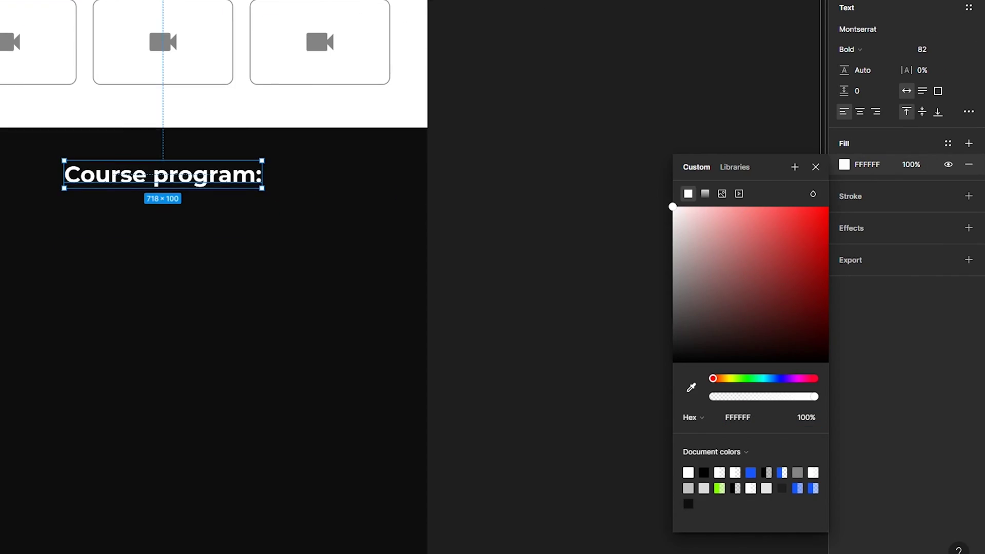
double_click(242, 182)
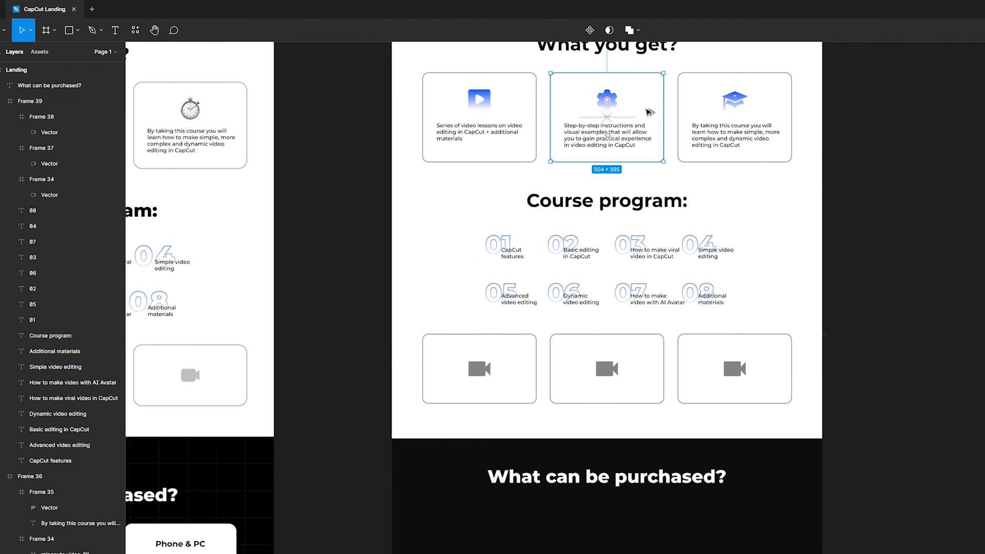
Turn a copy of the middle benefit card into a white "PC" card without a stroke under the "What can be purchased?" heading.
drag(649, 112, 656, 536)
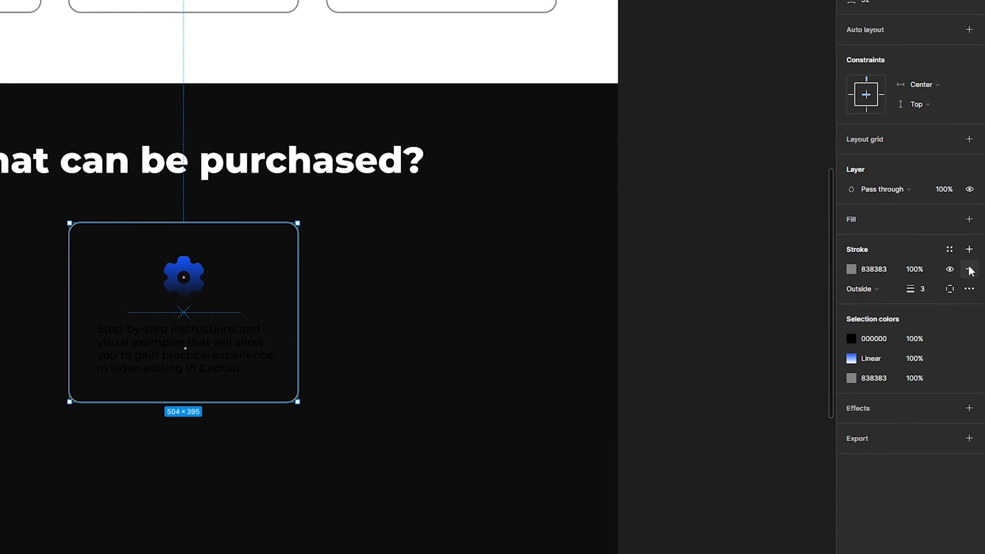
click(969, 269)
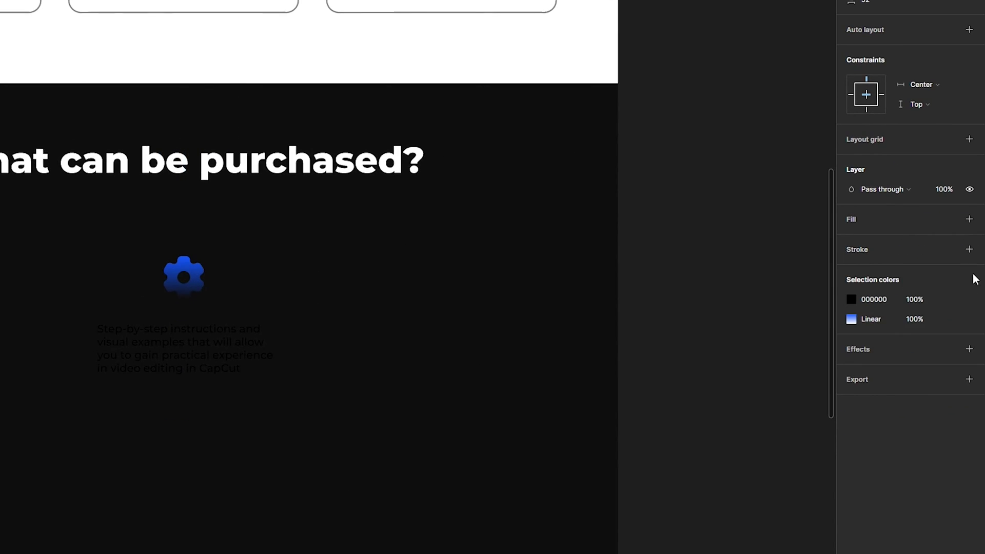
click(968, 219)
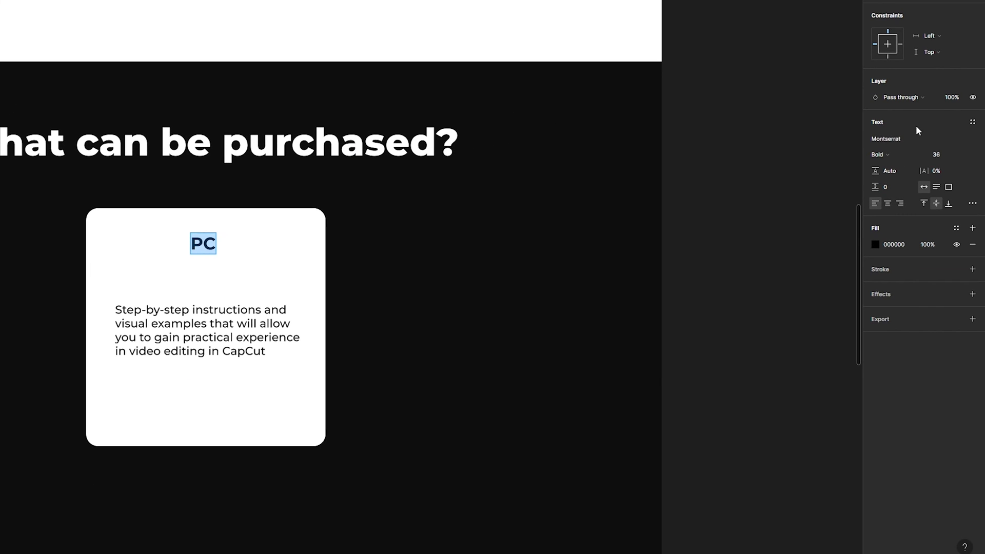
drag(317, 259, 343, 246)
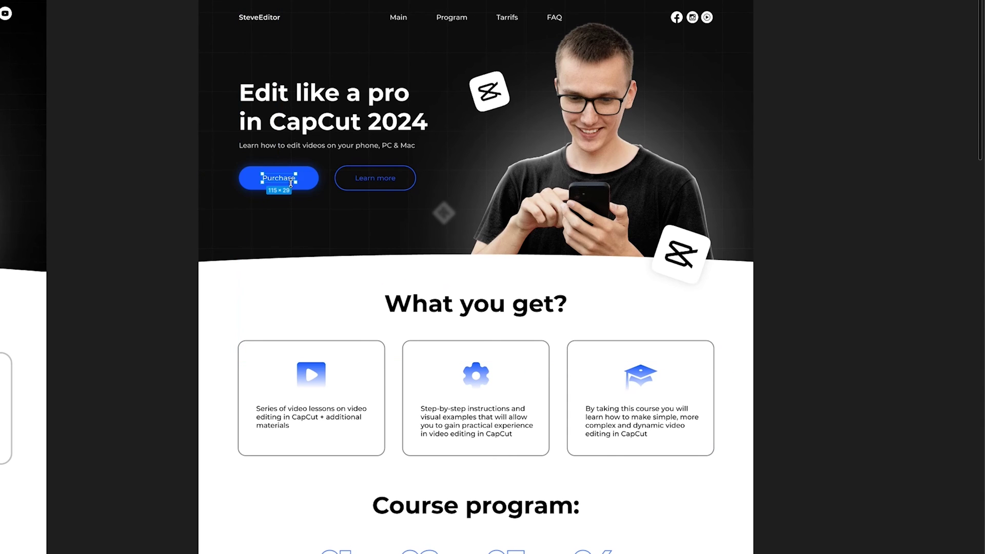
Copy the blue Purchase button from the hero section into the PC card and centre it below the text.
drag(423, 401, 427, 122)
drag(426, 513, 447, 213)
scroll(445, 212, up, 3)
click(503, 195)
key(ctrl+v)
drag(574, 284, 517, 238)
drag(454, 253, 498, 316)
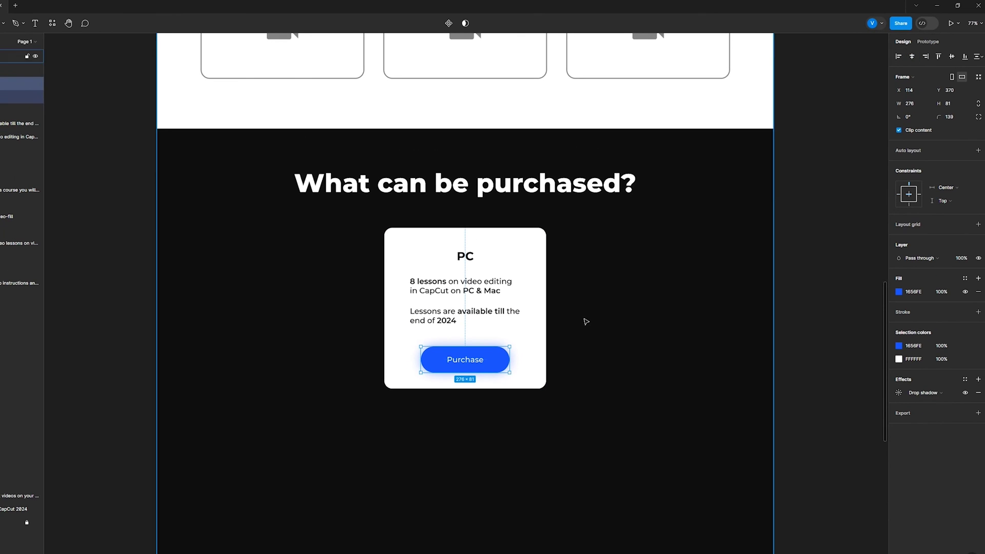
Duplicate the PC card to both sides, making a "Phone" card and a "Phone & PC" card with matching lesson texts.
scroll(586, 322, up, 3)
drag(445, 384, 445, 384)
scroll(444, 379, down, 1)
click(377, 315)
drag(394, 291, 306, 291)
drag(259, 314, 831, 279)
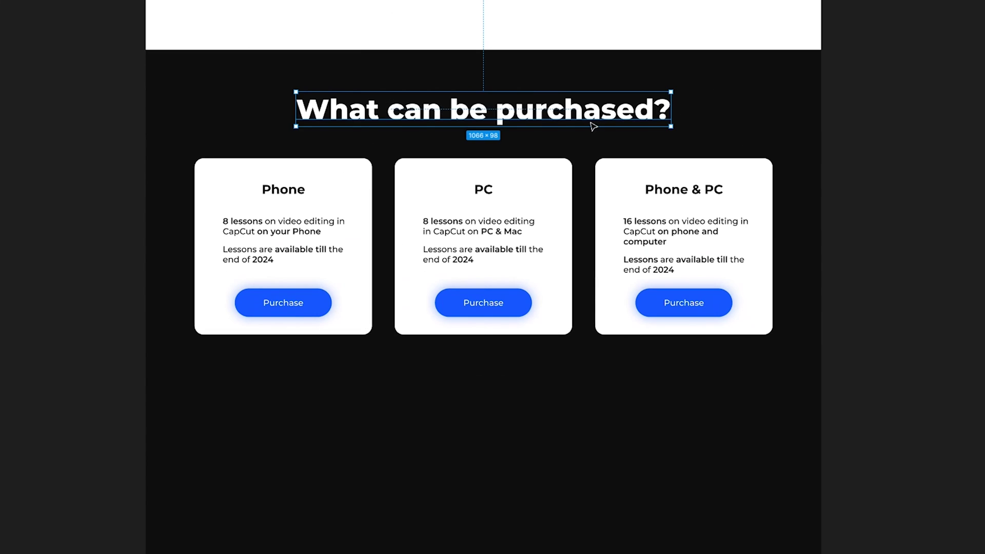
Duplicate the "What can be purchased?" heading below the cards, change it to "FAQ" and centre it on the page.
drag(592, 126, 593, 402)
double_click(594, 396)
text(FAQ)
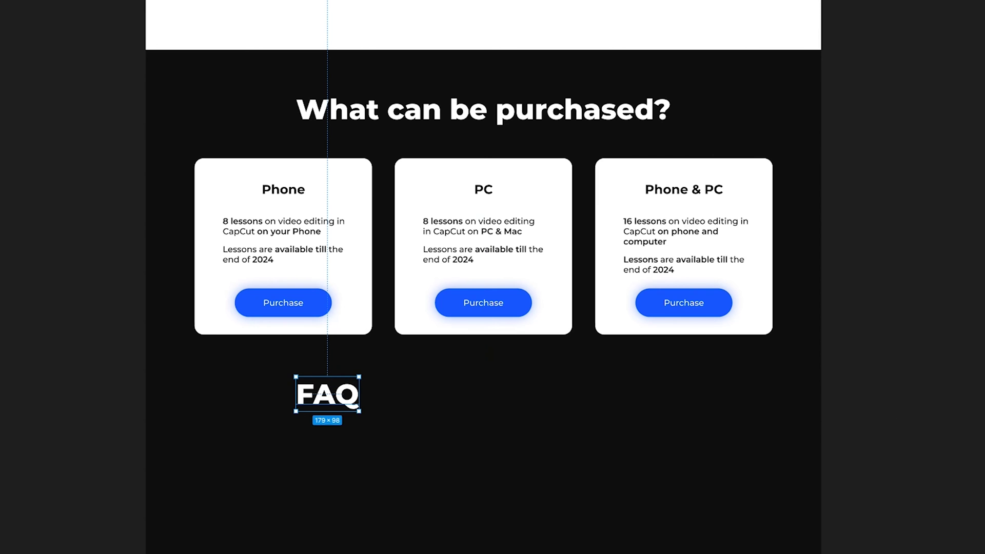
click(714, 404)
drag(714, 404, 753, 308)
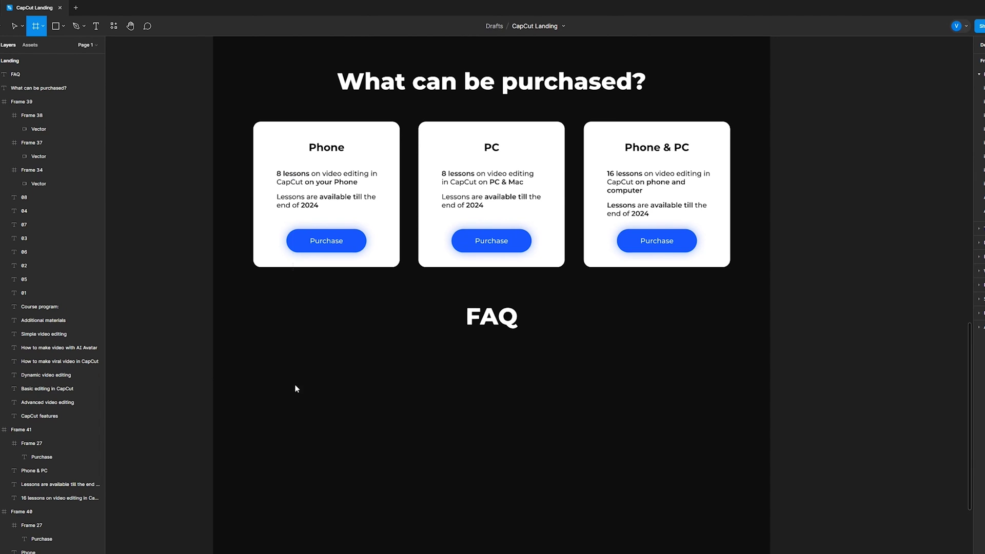
Draw a white bar about 1369 × 125 with corner radius 100 under FAQ and label it "How do I access the course tutorials?".
drag(288, 363, 303, 407)
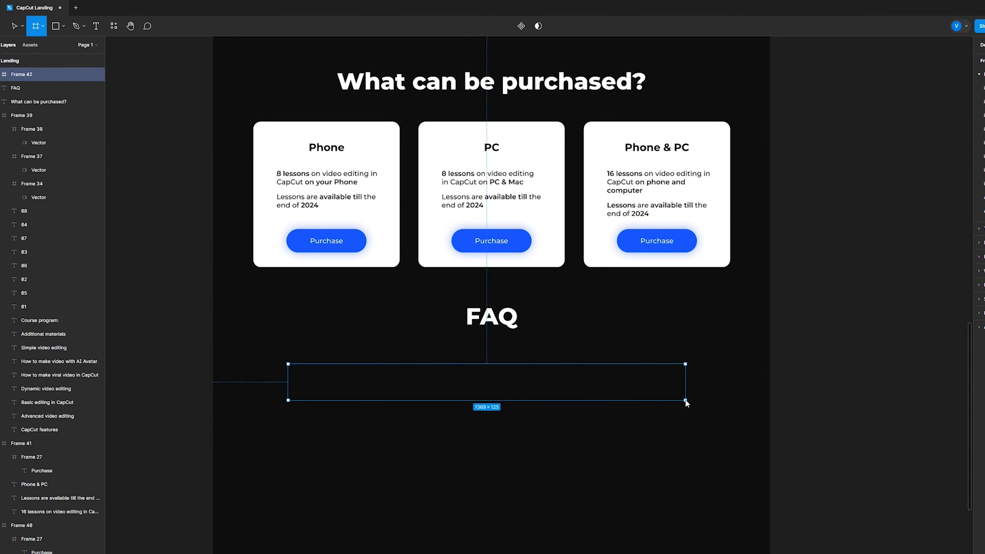
text(100)
key(Return)
click(974, 288)
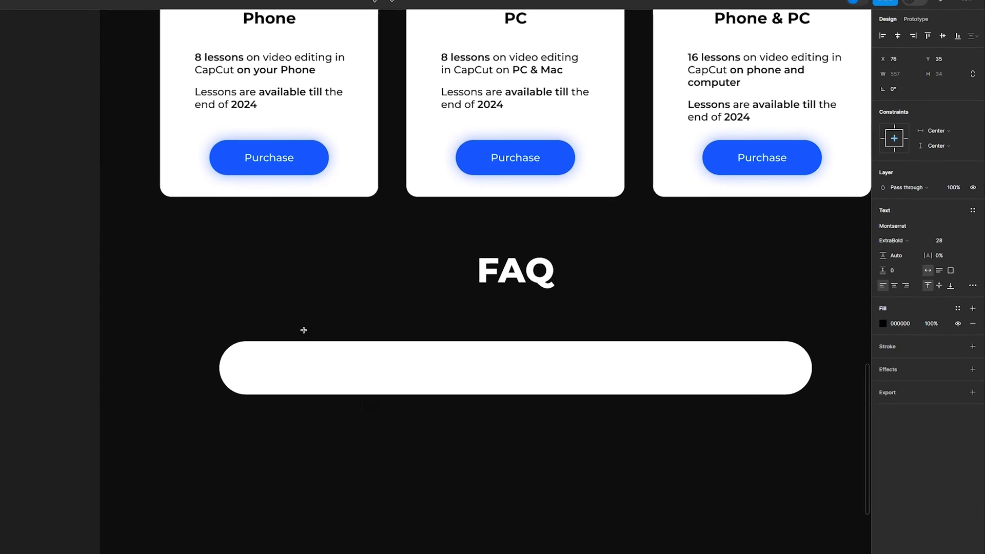
click(335, 367)
text(How do I access the course tutorials?)
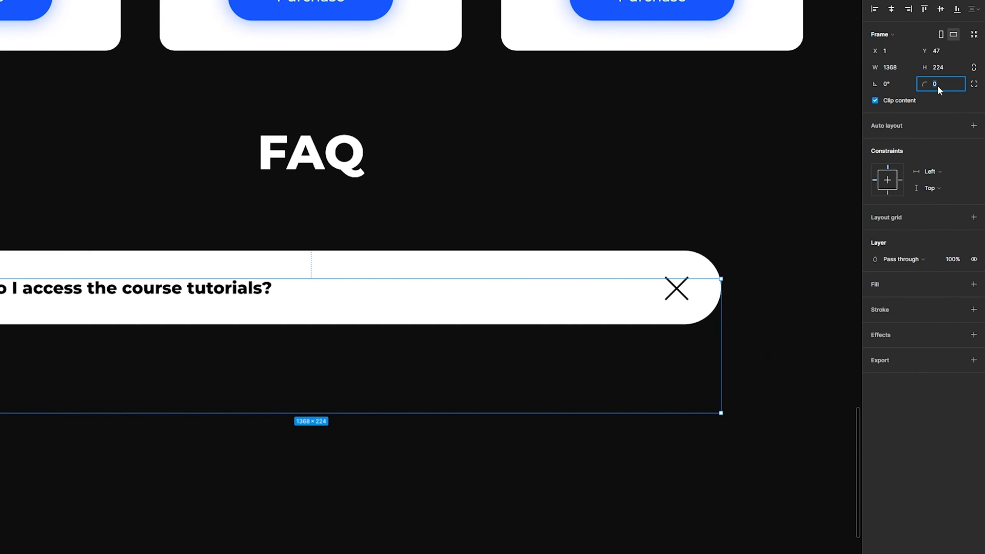
Give the answer panel behind the question bar a light grey EEEEEE fill.
click(892, 288)
click(874, 300)
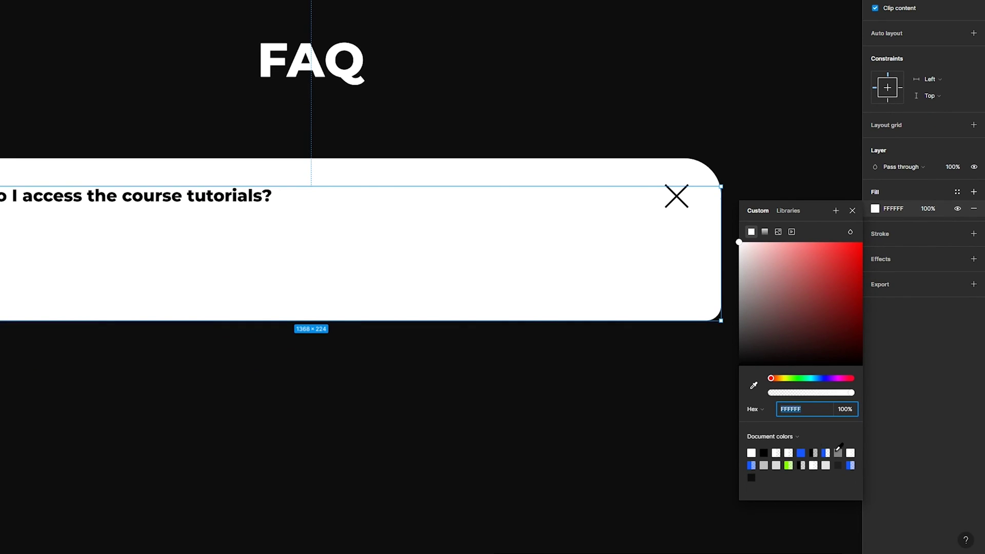
text(EBEBEB)
key(Return)
drag(735, 259, 737, 254)
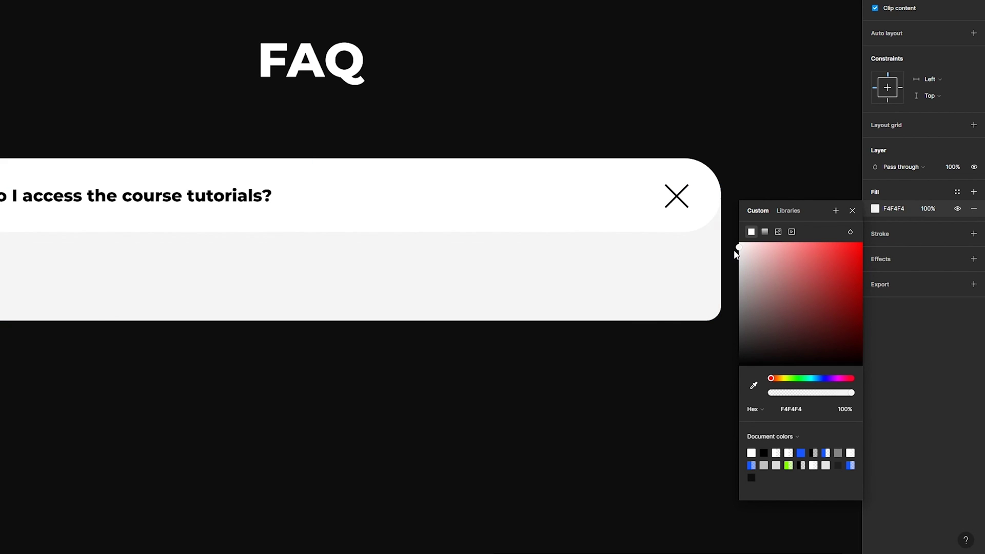
click(852, 211)
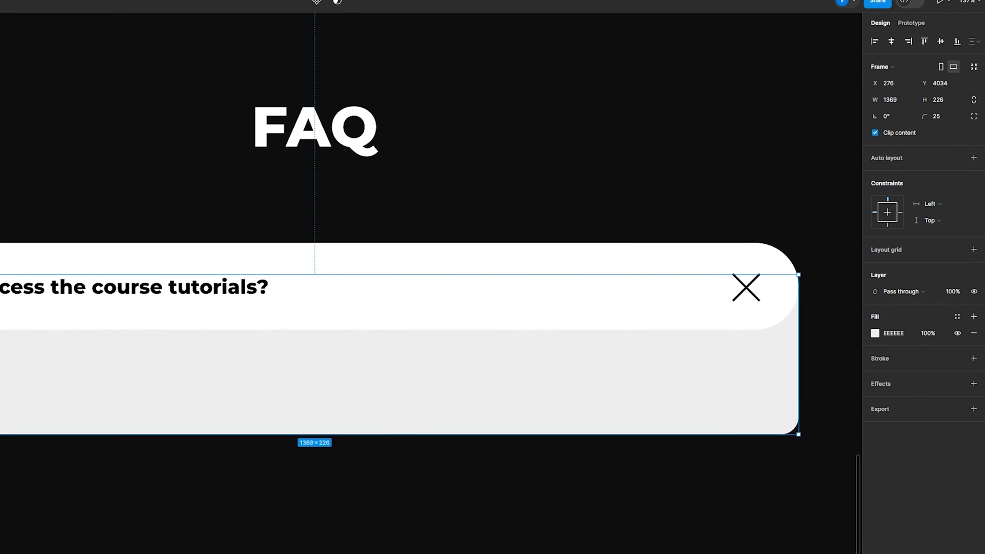
Set the answer panel's corner radius to 45 and extend its top edge slightly upward behind the question bar.
click(939, 130)
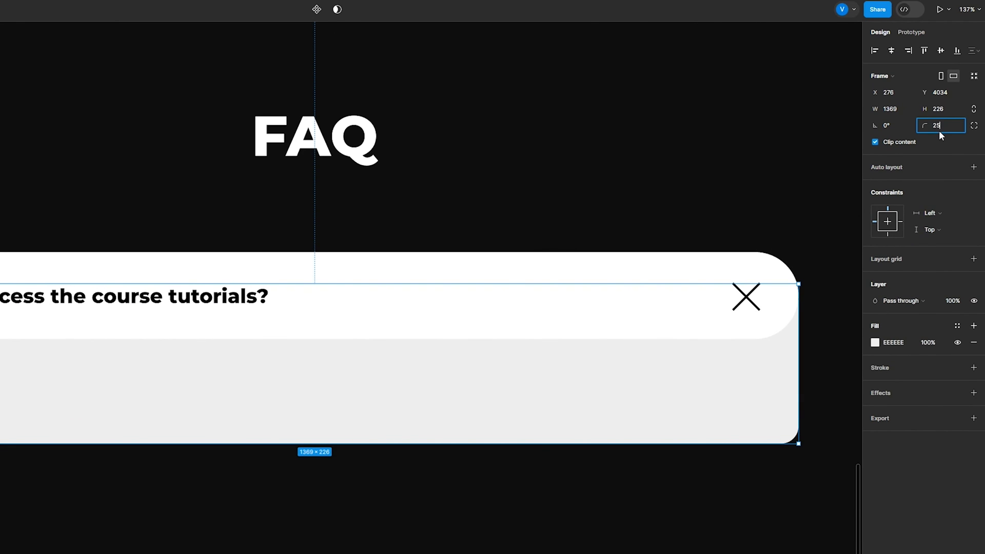
text(45)
key(Return)
drag(570, 284, 570, 273)
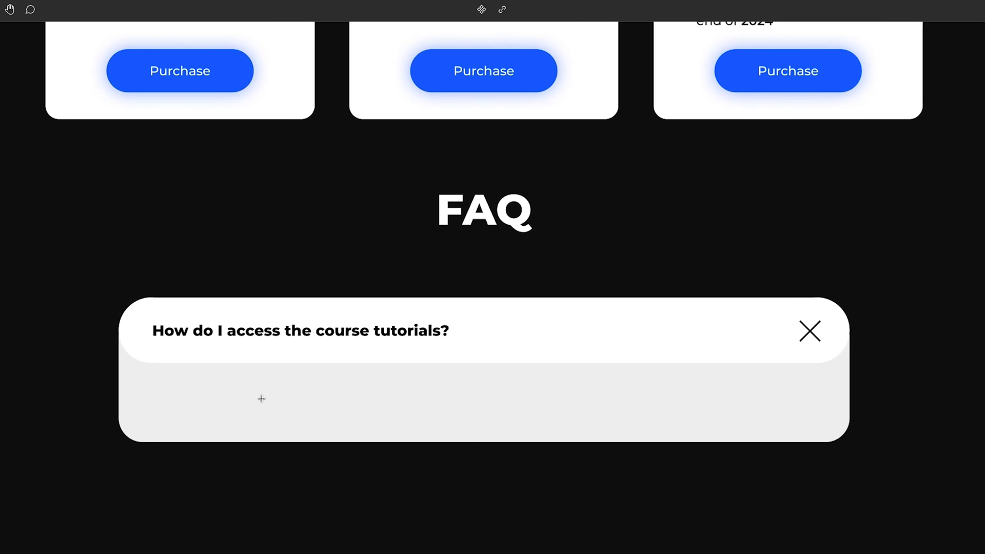
Paste the answer text beginning "Start the course at" into the grey panel and position it below the question.
click(262, 397)
key(ctrl+v)
key(Escape)
drag(347, 412, 242, 397)
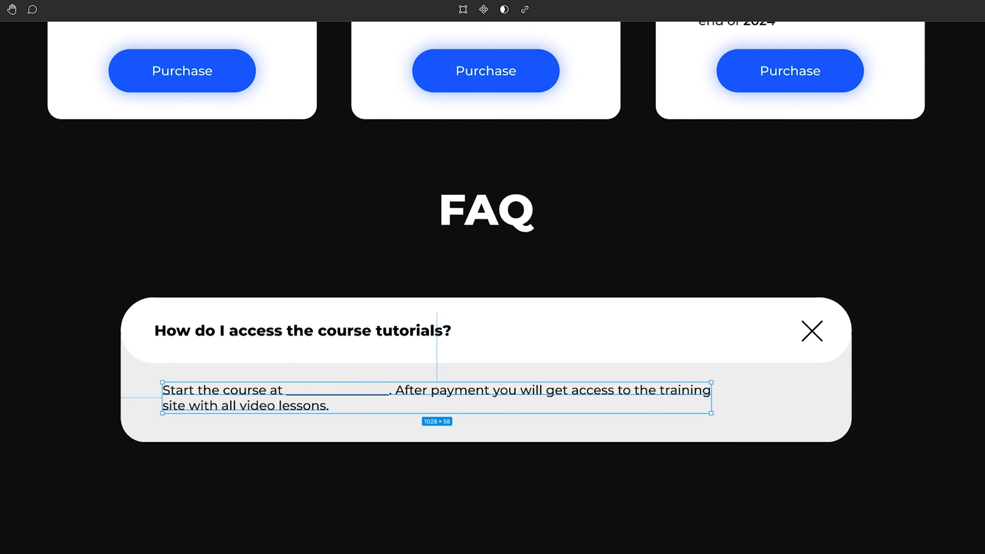
key(alt+h)
key(alt+v)
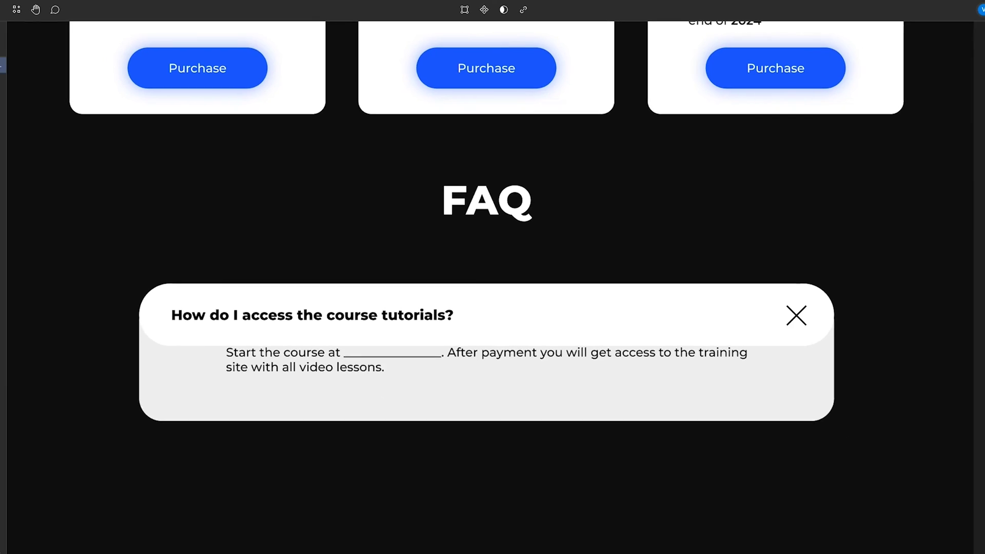
key(ctrl+z)
key(ctrl+z)
Duplicate the question bar four times in an evenly spaced column below the answer panel.
click(630, 259)
drag(631, 259, 630, 395)
scroll(449, 353, down, 3)
scroll(618, 338, up, 2)
drag(515, 338, 516, 400)
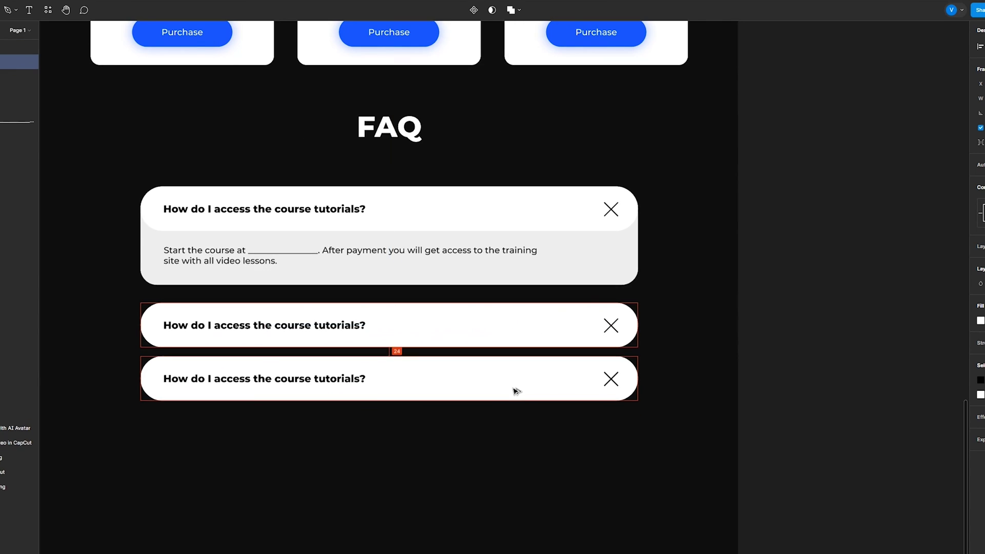
drag(516, 400, 516, 463)
scroll(518, 451, down, 2)
drag(523, 398, 524, 461)
Rotate the cross icons in the four duplicated question bars so that they form plus signs.
double_click(616, 276)
drag(626, 265, 631, 276)
double_click(616, 338)
double_click(616, 401)
drag(626, 389, 632, 401)
double_click(617, 463)
drag(626, 452, 632, 463)
click(774, 380)
Draw a footer frame of 1920 × 433 across the page width below the last question bar.
scroll(774, 380, down, 2)
scroll(791, 378, up, 3)
scroll(762, 399, down, 3)
scroll(712, 380, up, 2)
scroll(706, 321, down, 2)
drag(678, 358, 727, 508)
scroll(515, 410, up, 3)
key(f)
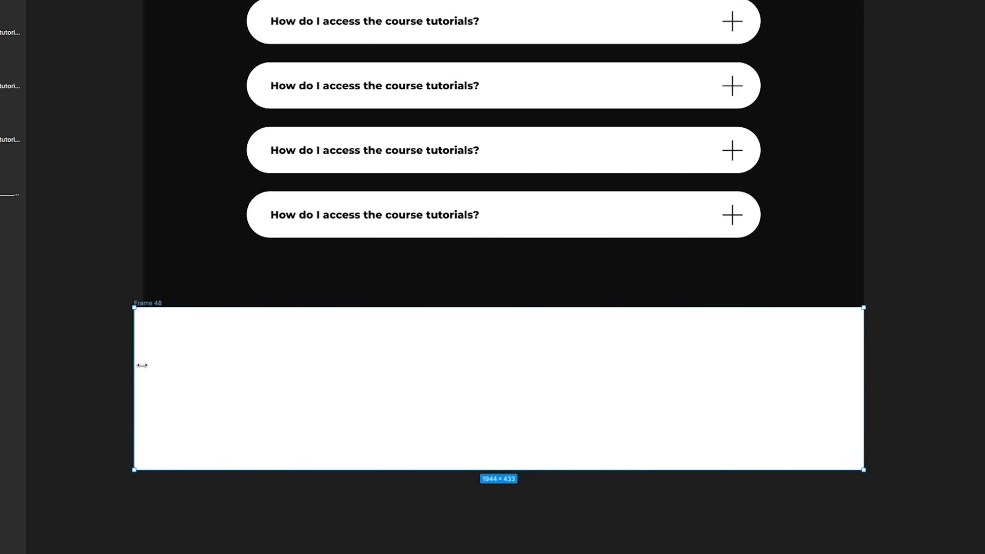
Replace the footer frame's fill with a white FFFFFF stroke, positioned outside and 5 thick.
click(971, 150)
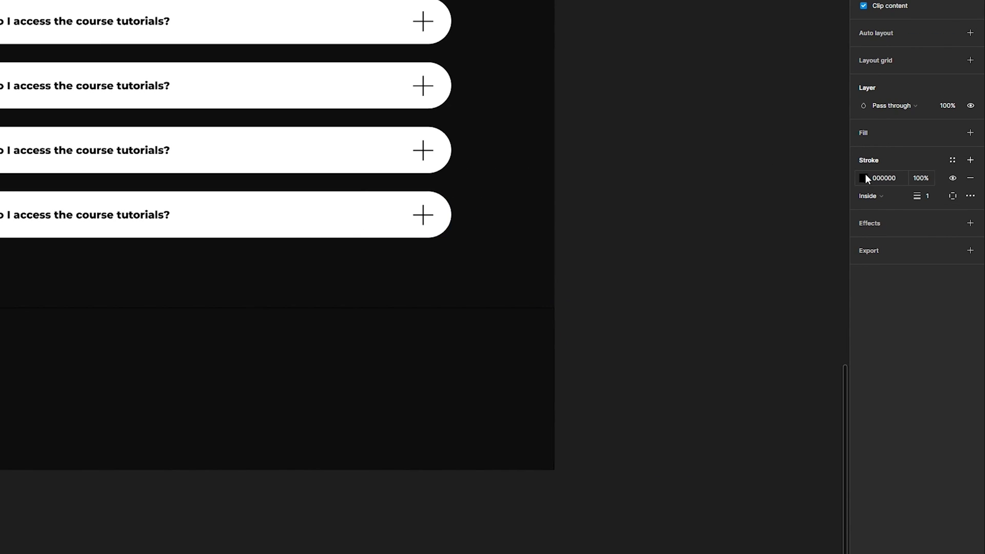
click(863, 178)
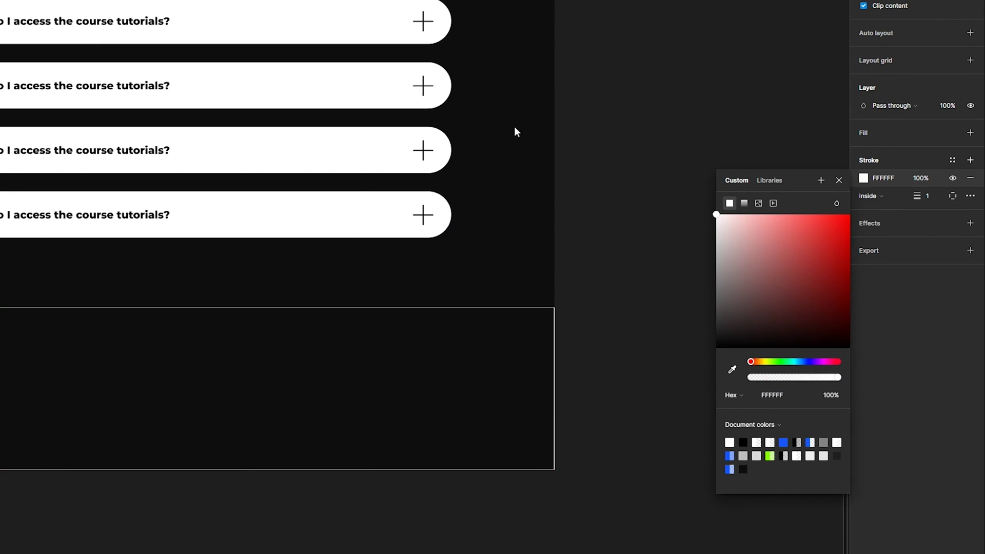
click(929, 197)
click(875, 196)
click(875, 209)
text(5)
key(Return)
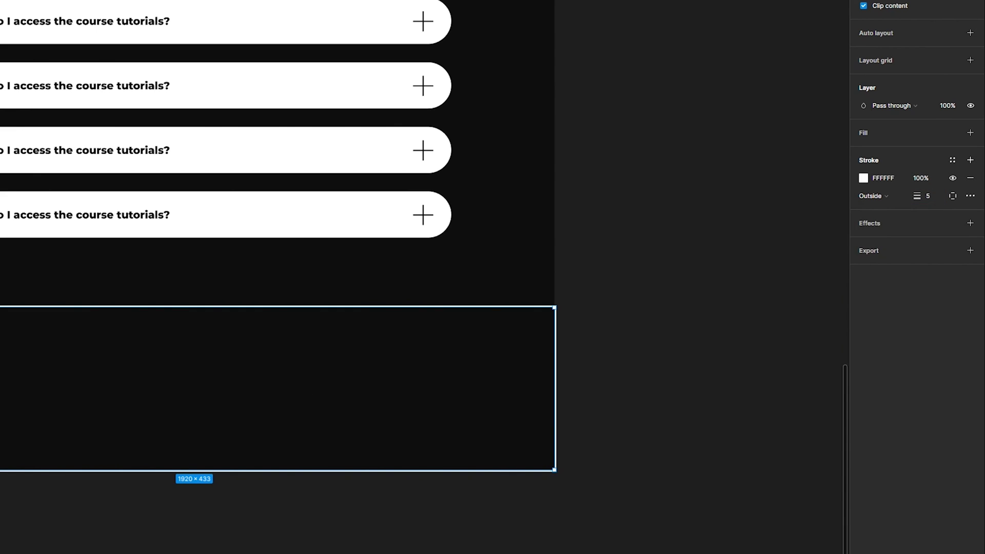